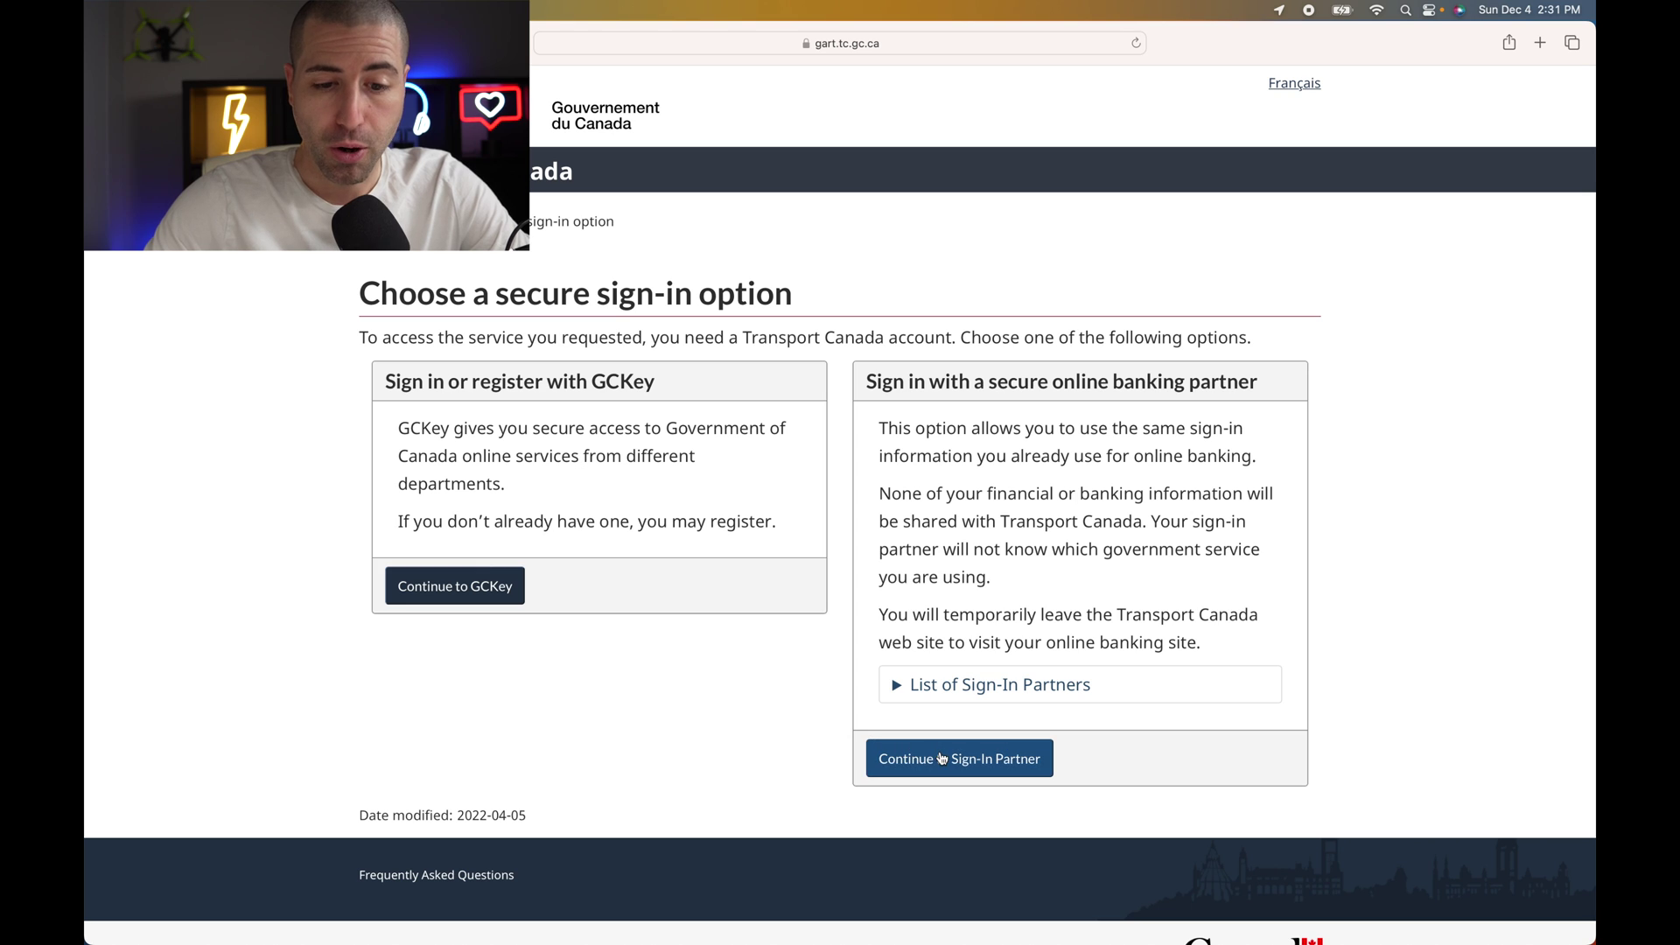
- Sign in to GCKey with the saved credentials and continue back to the Transport Canada portal
click(471, 596)
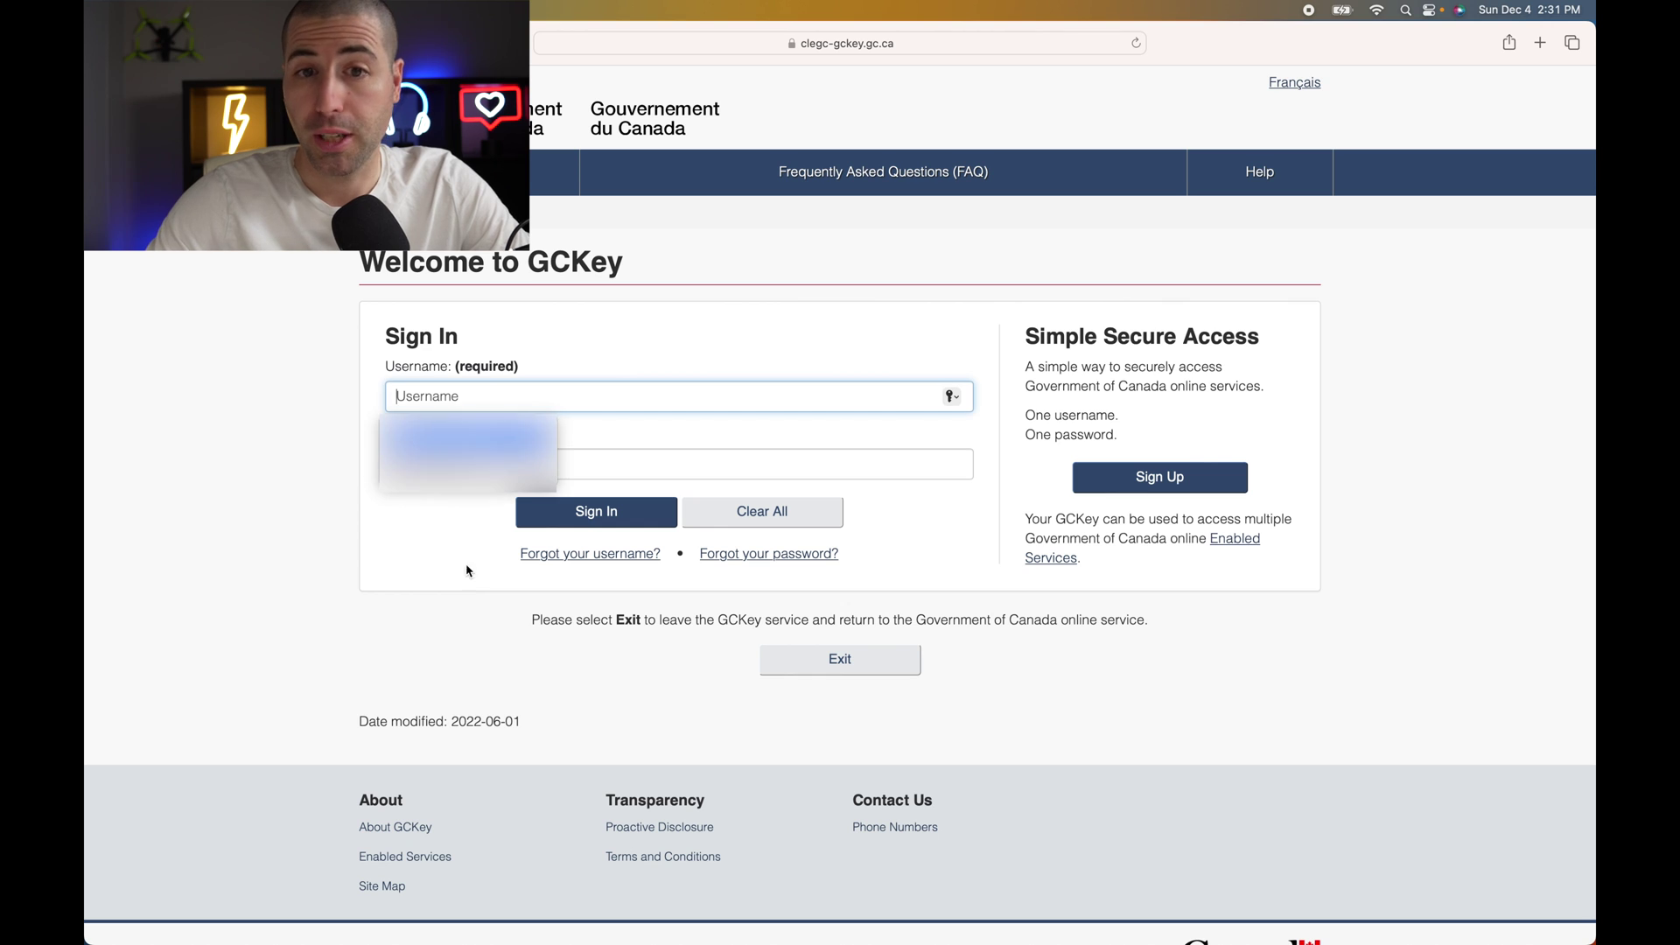
key(Return)
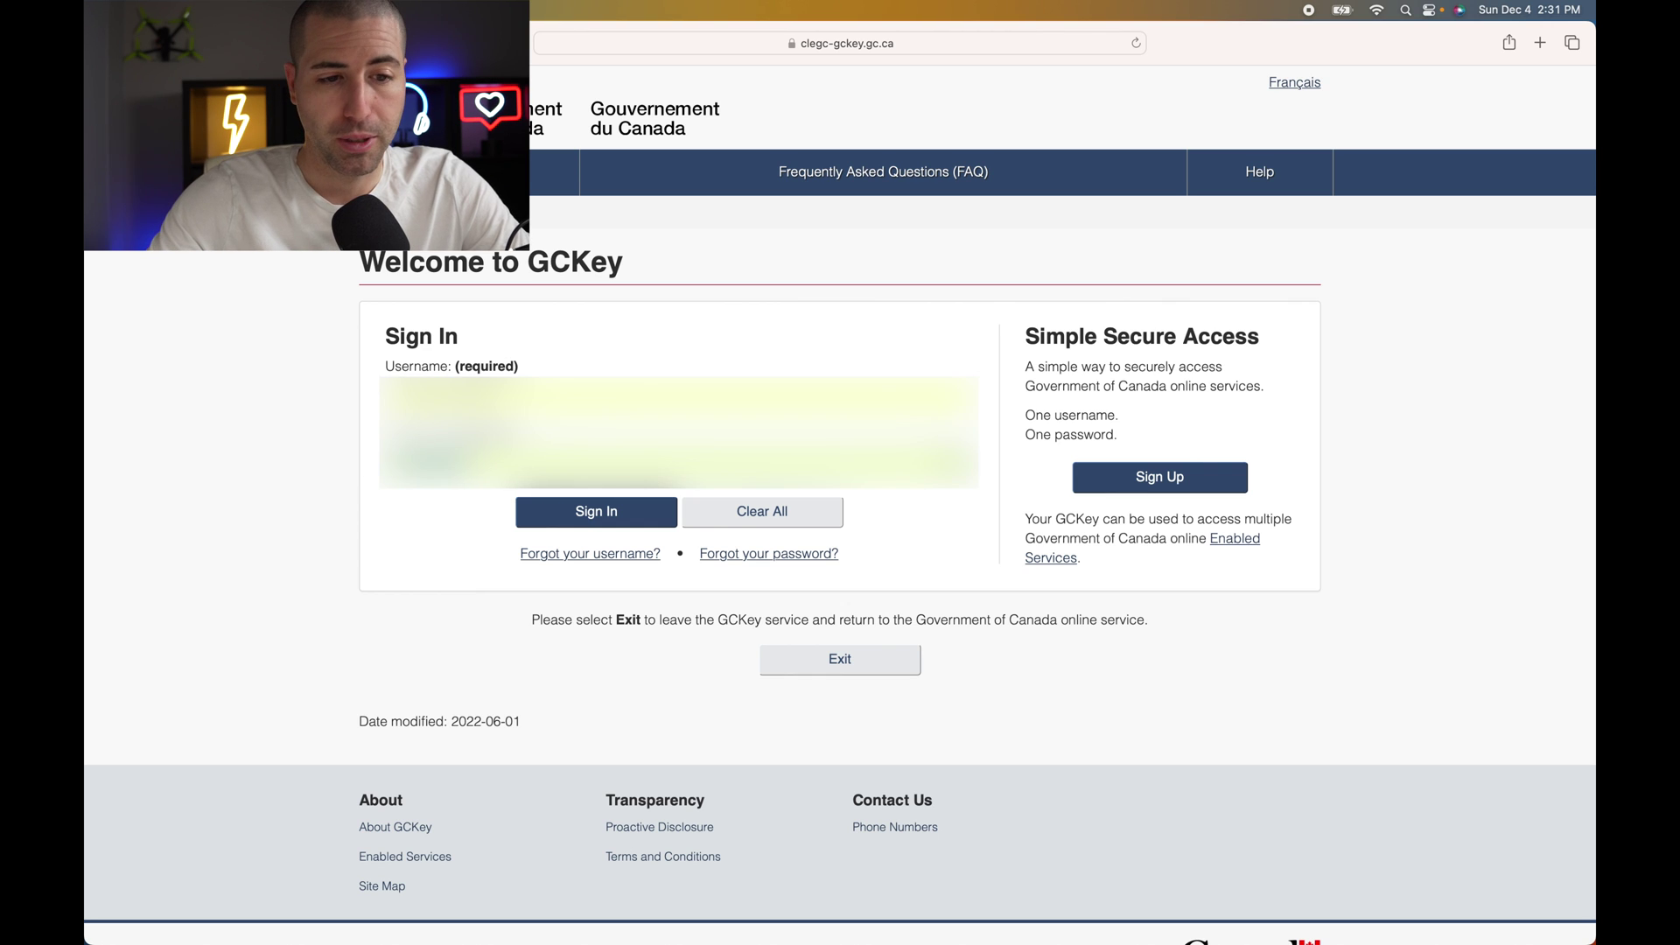
click(564, 512)
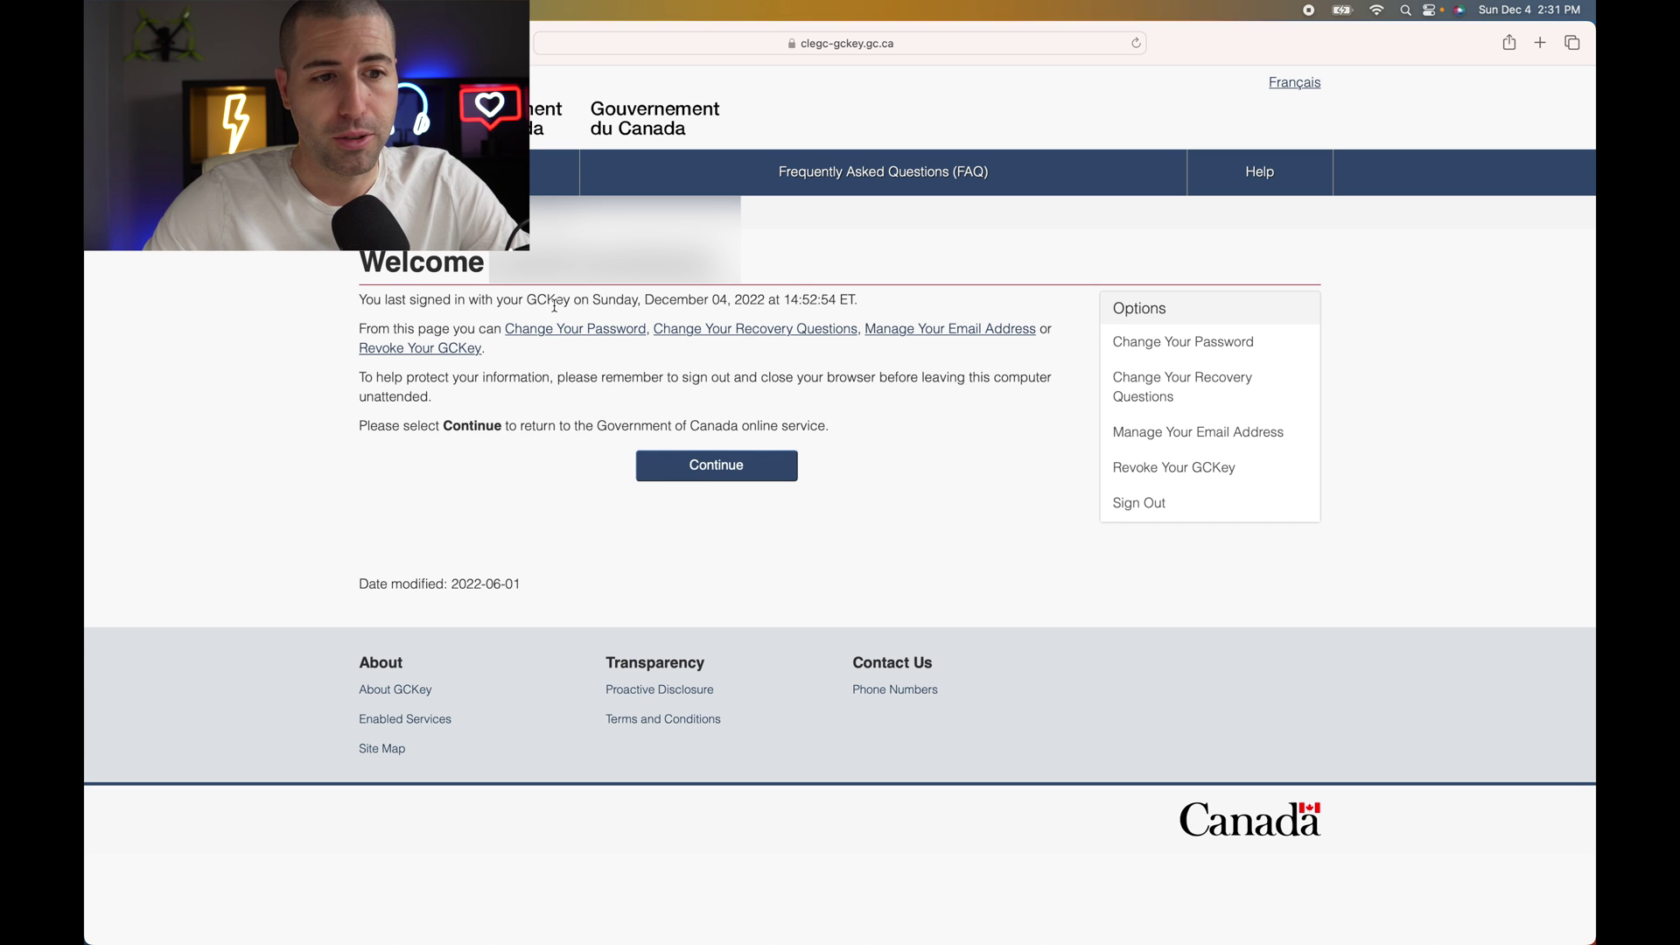
click(716, 470)
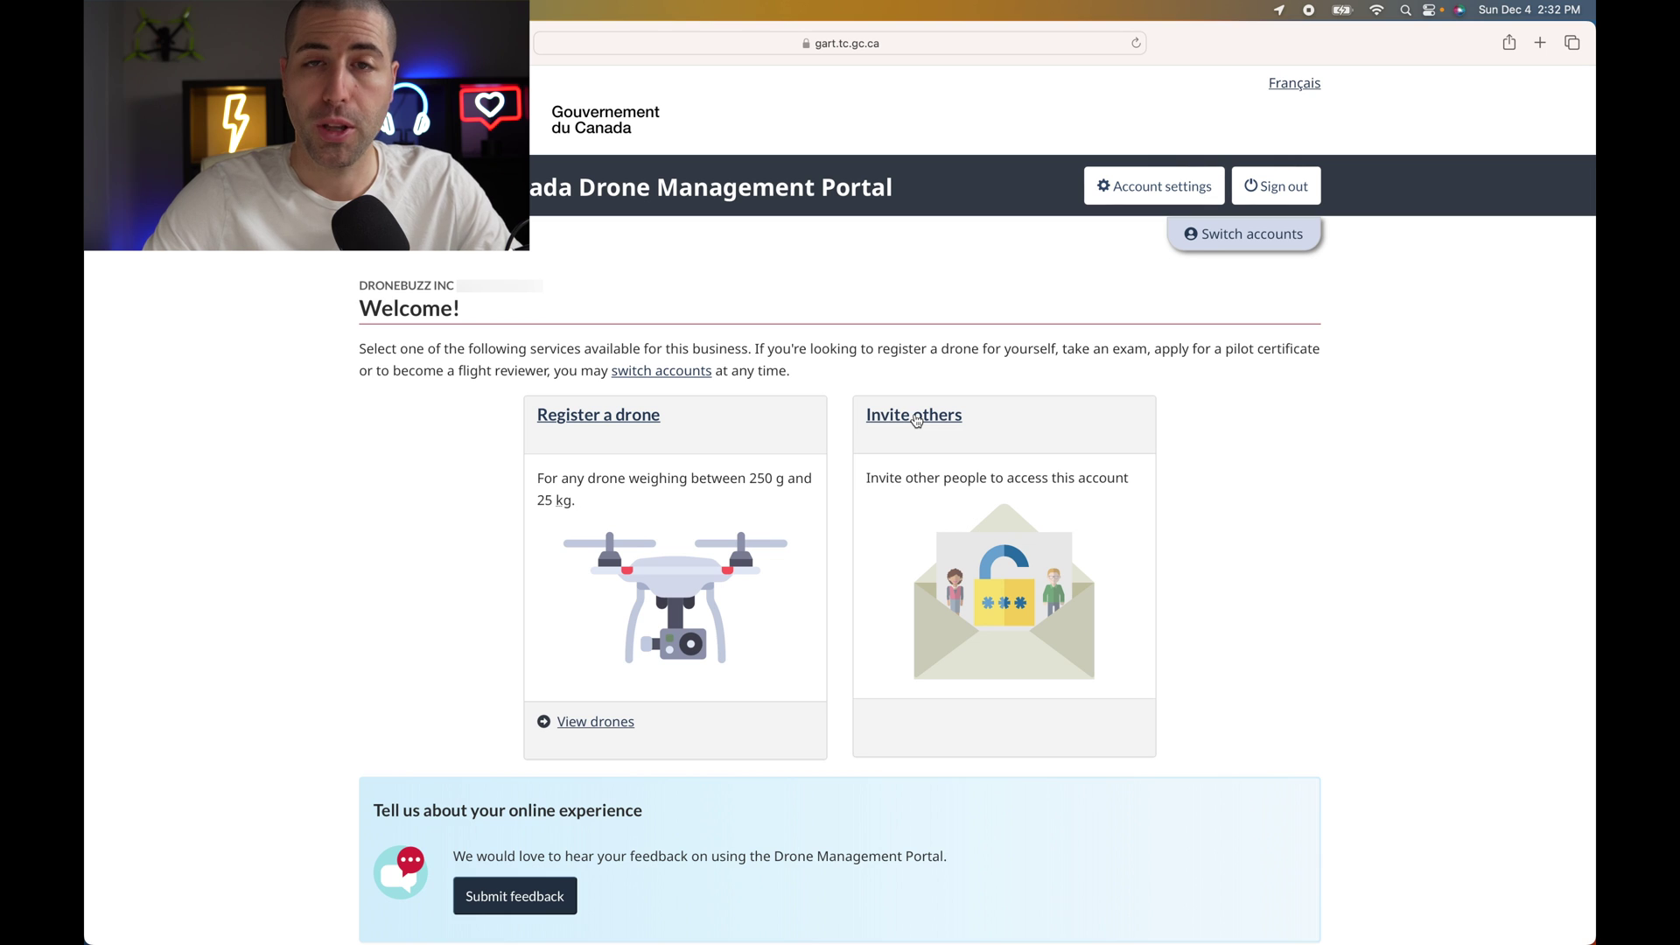
click(916, 418)
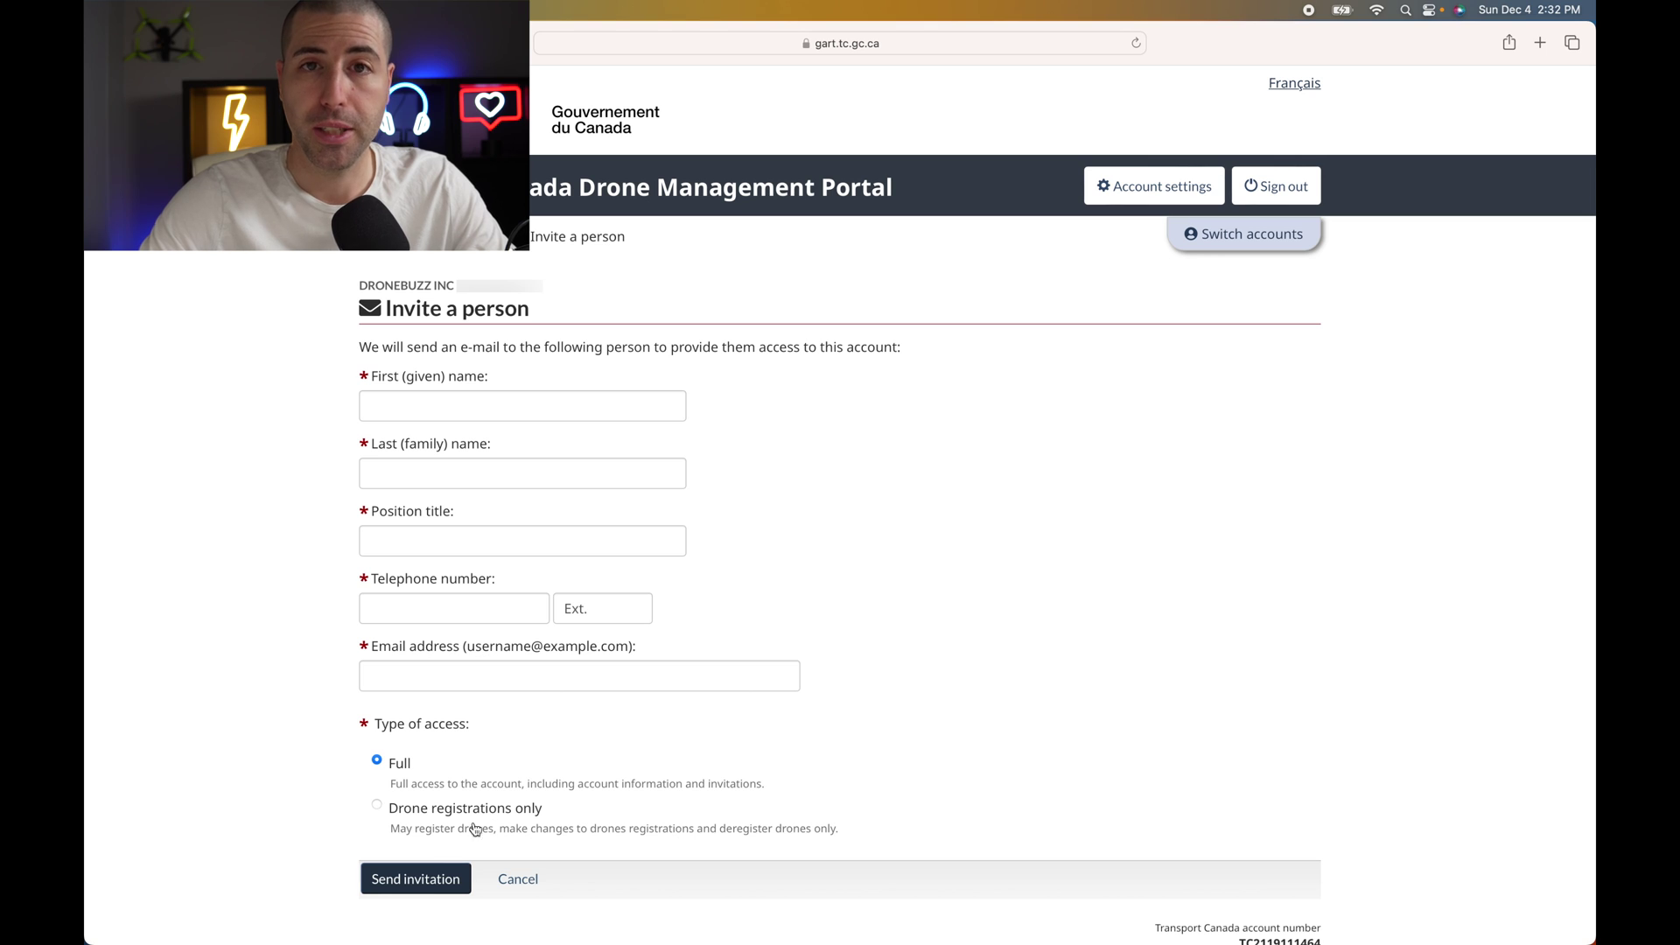
click(382, 249)
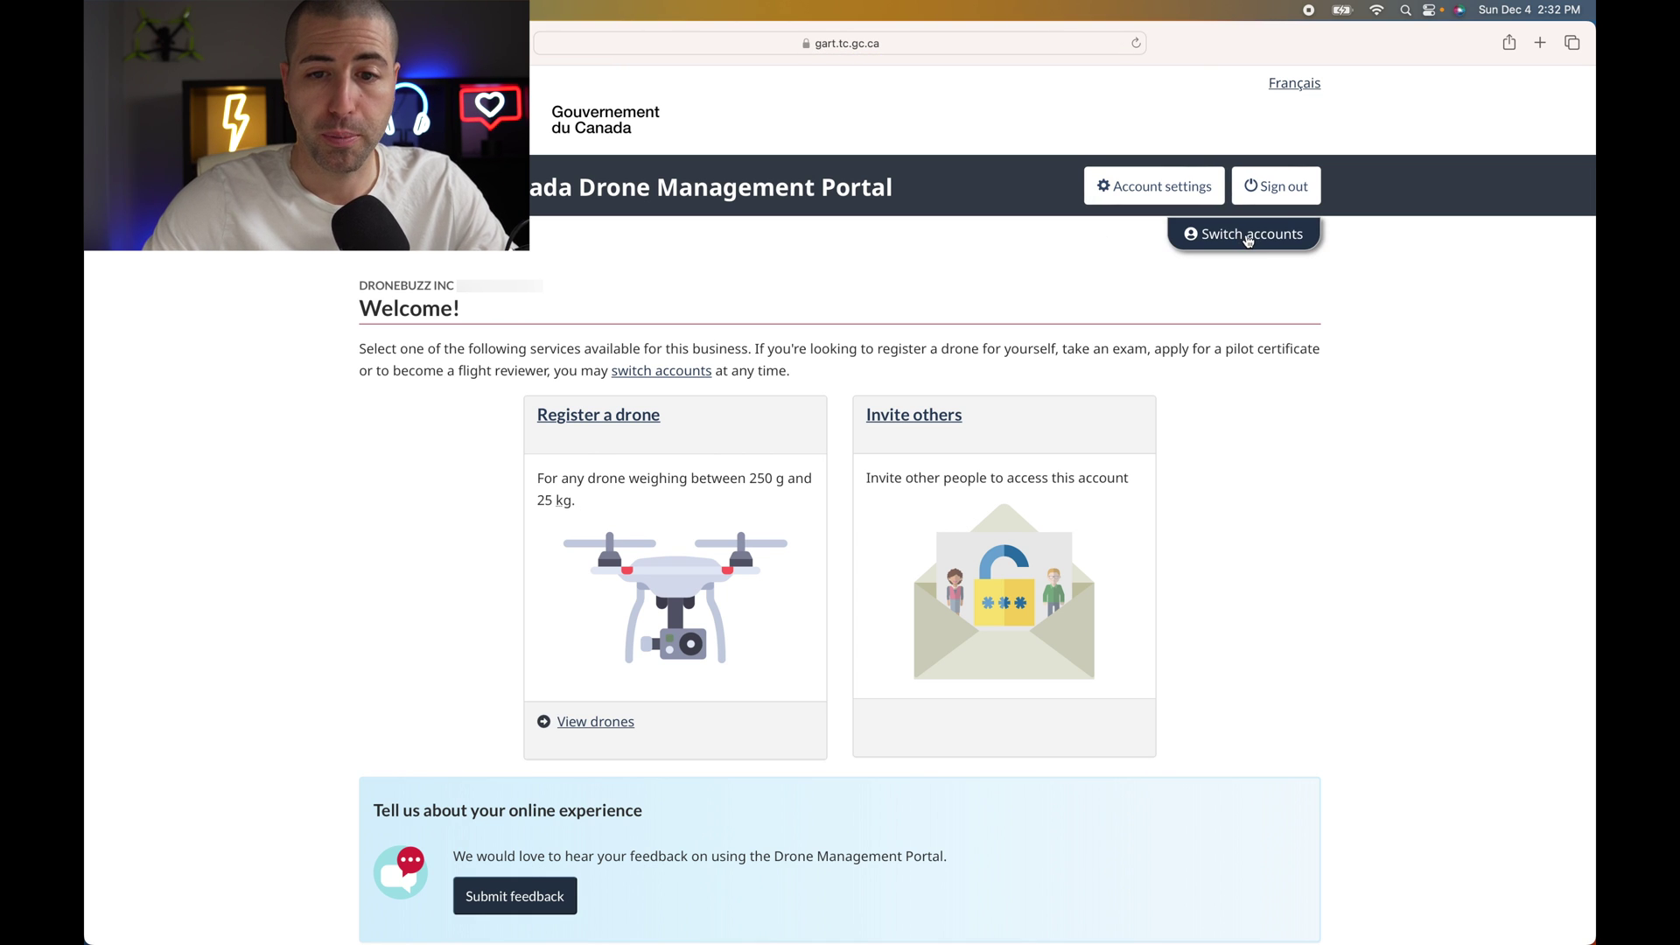
- Switch the portal from the business account to the personal account
click(1248, 239)
click(665, 596)
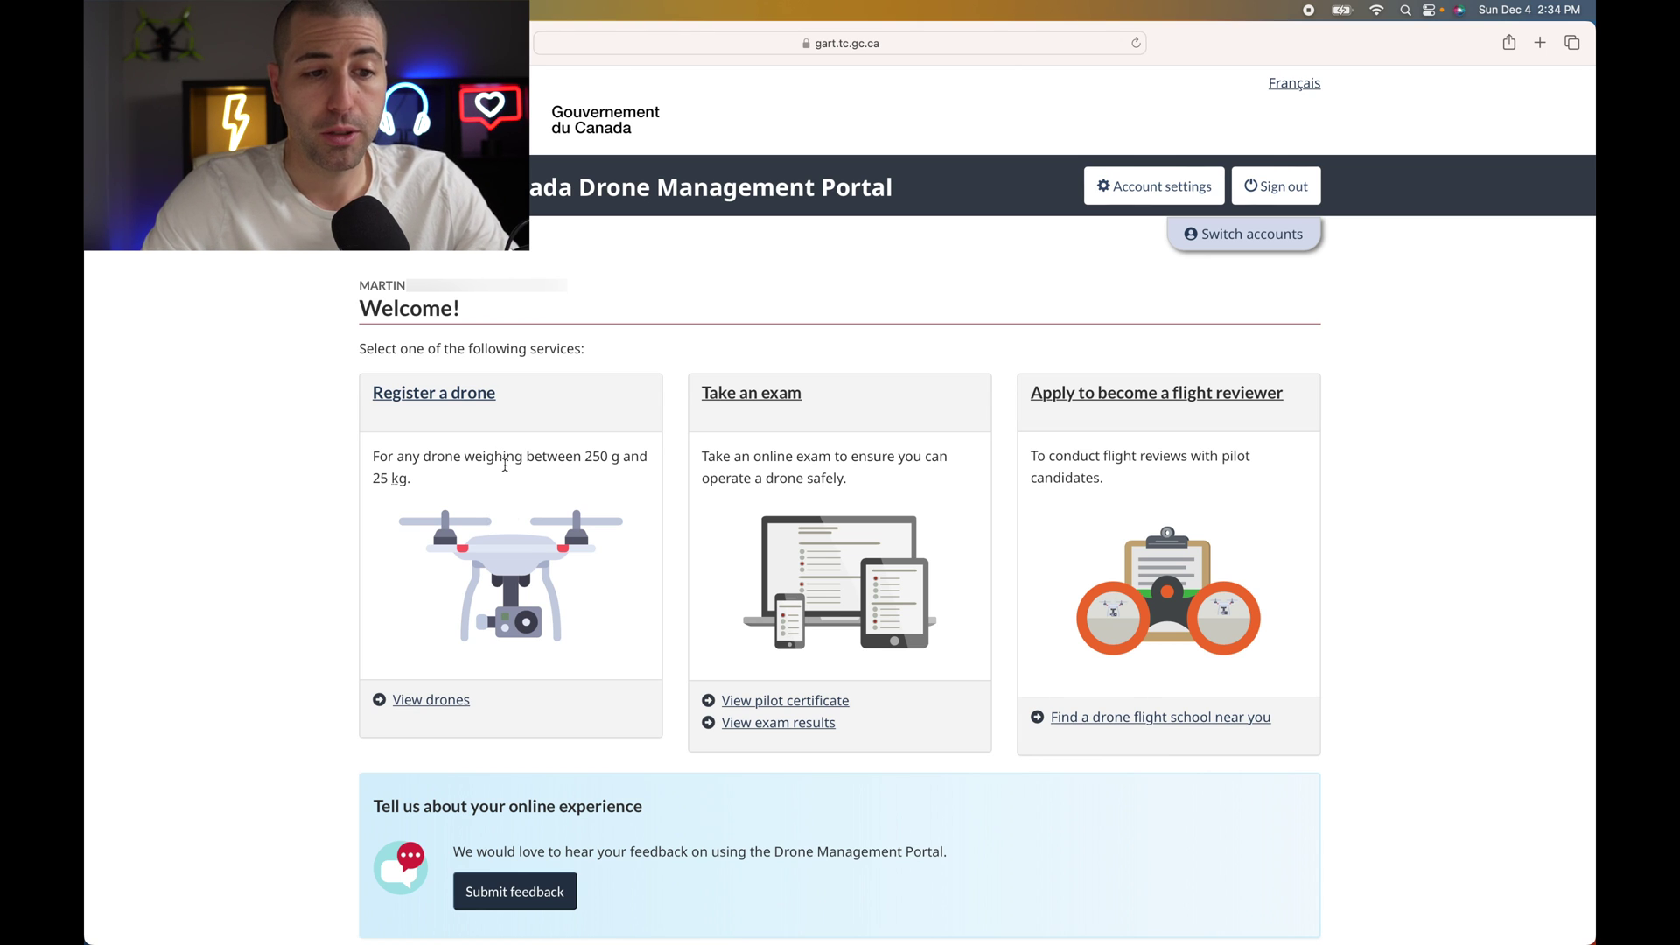
- Open the Register a drone page and review the 250 g to 25 kg eligibility range
click(452, 402)
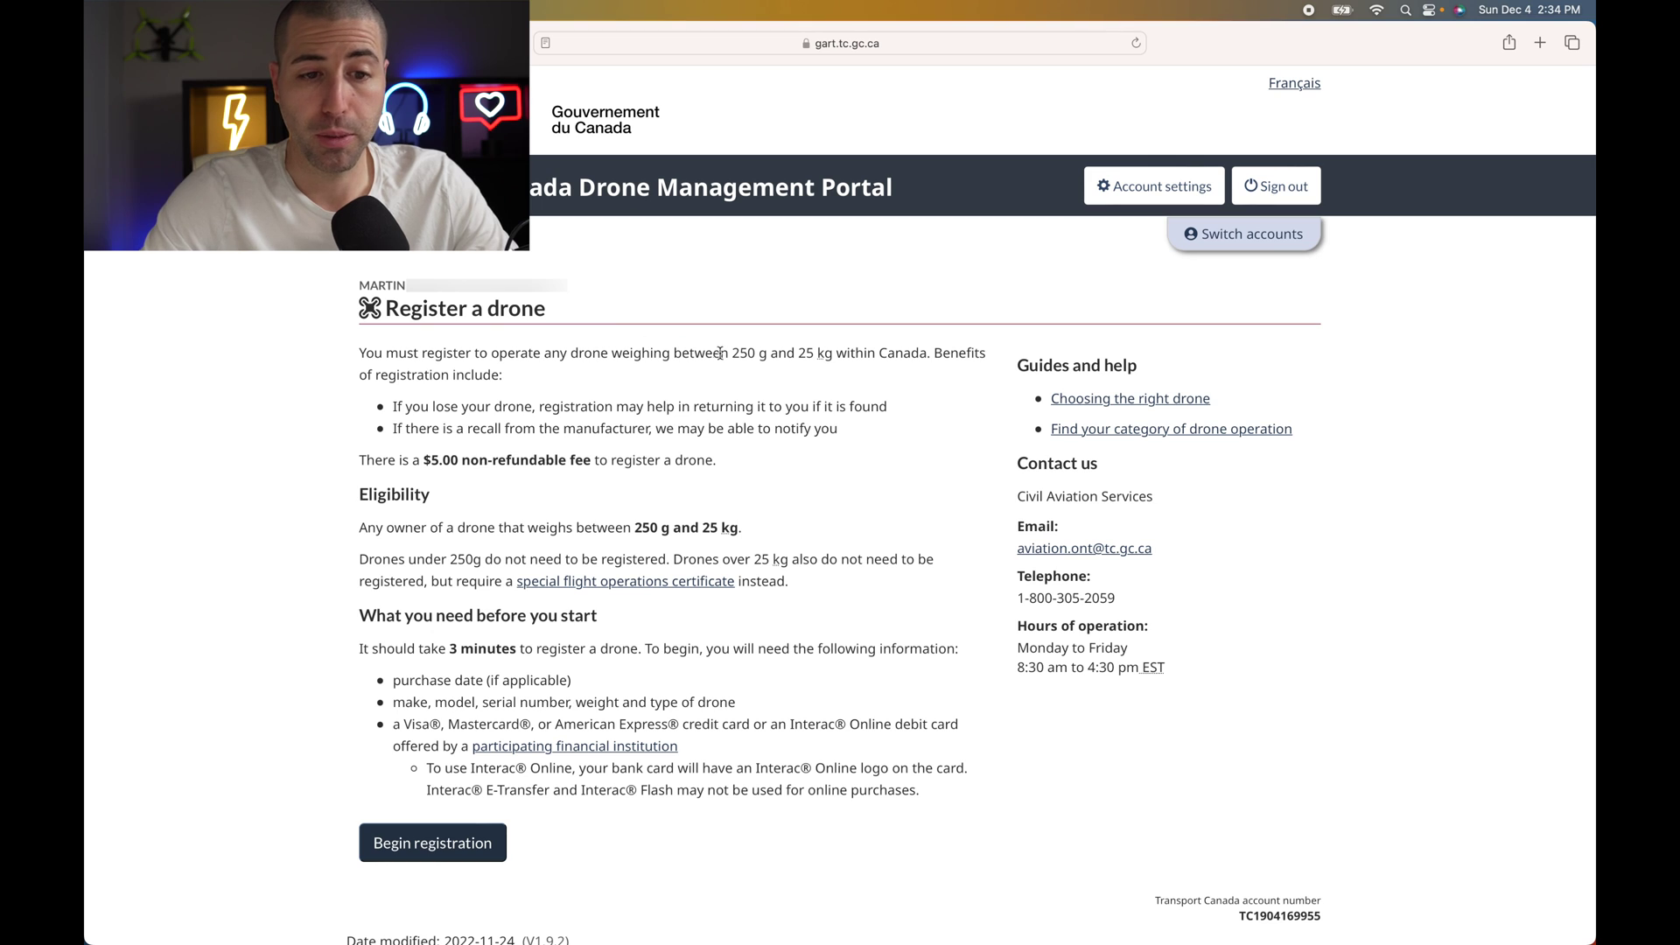
drag(730, 352, 875, 354)
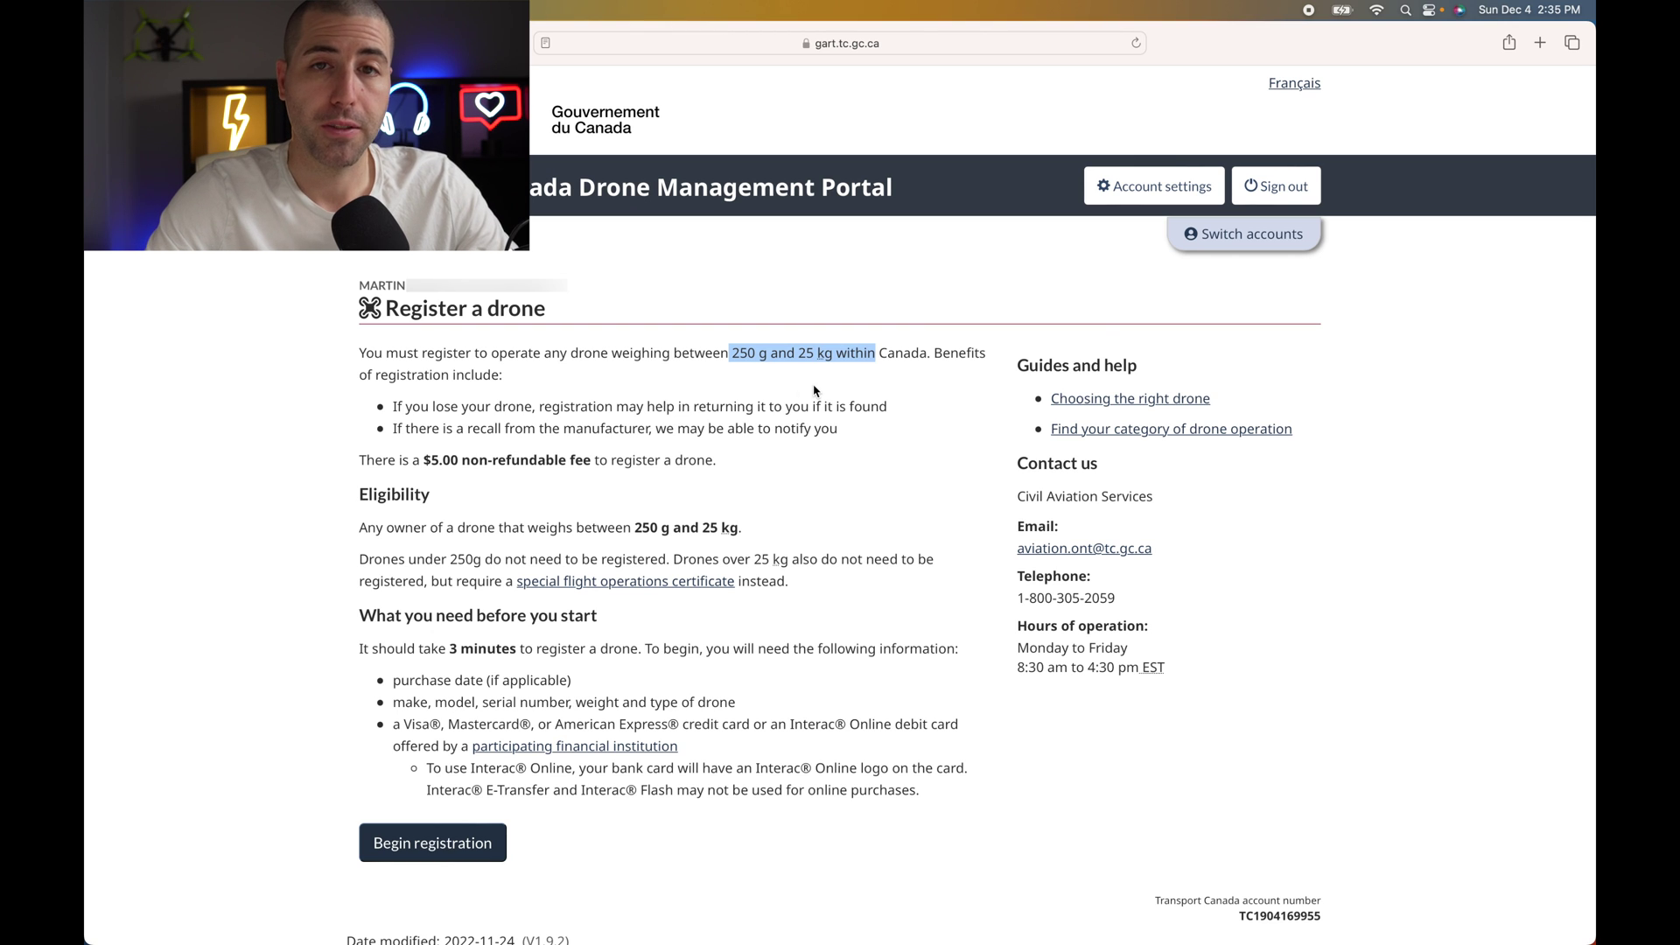
click(700, 399)
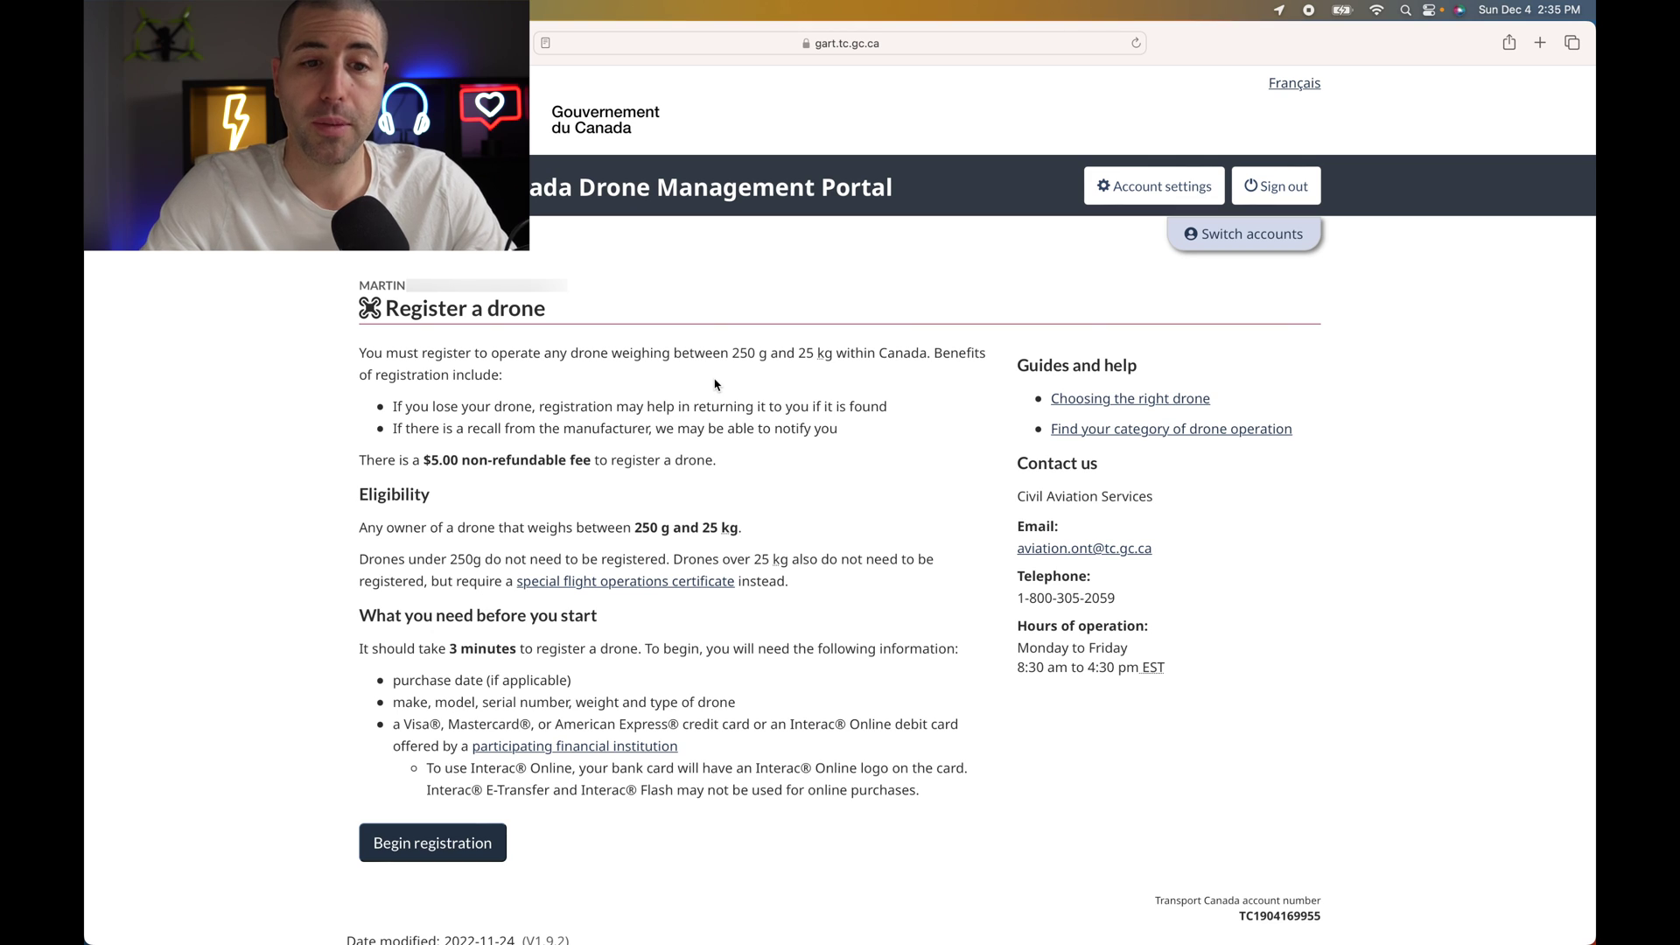
- Begin a registration for a purchased drone and open the purchase-date calendar
click(444, 846)
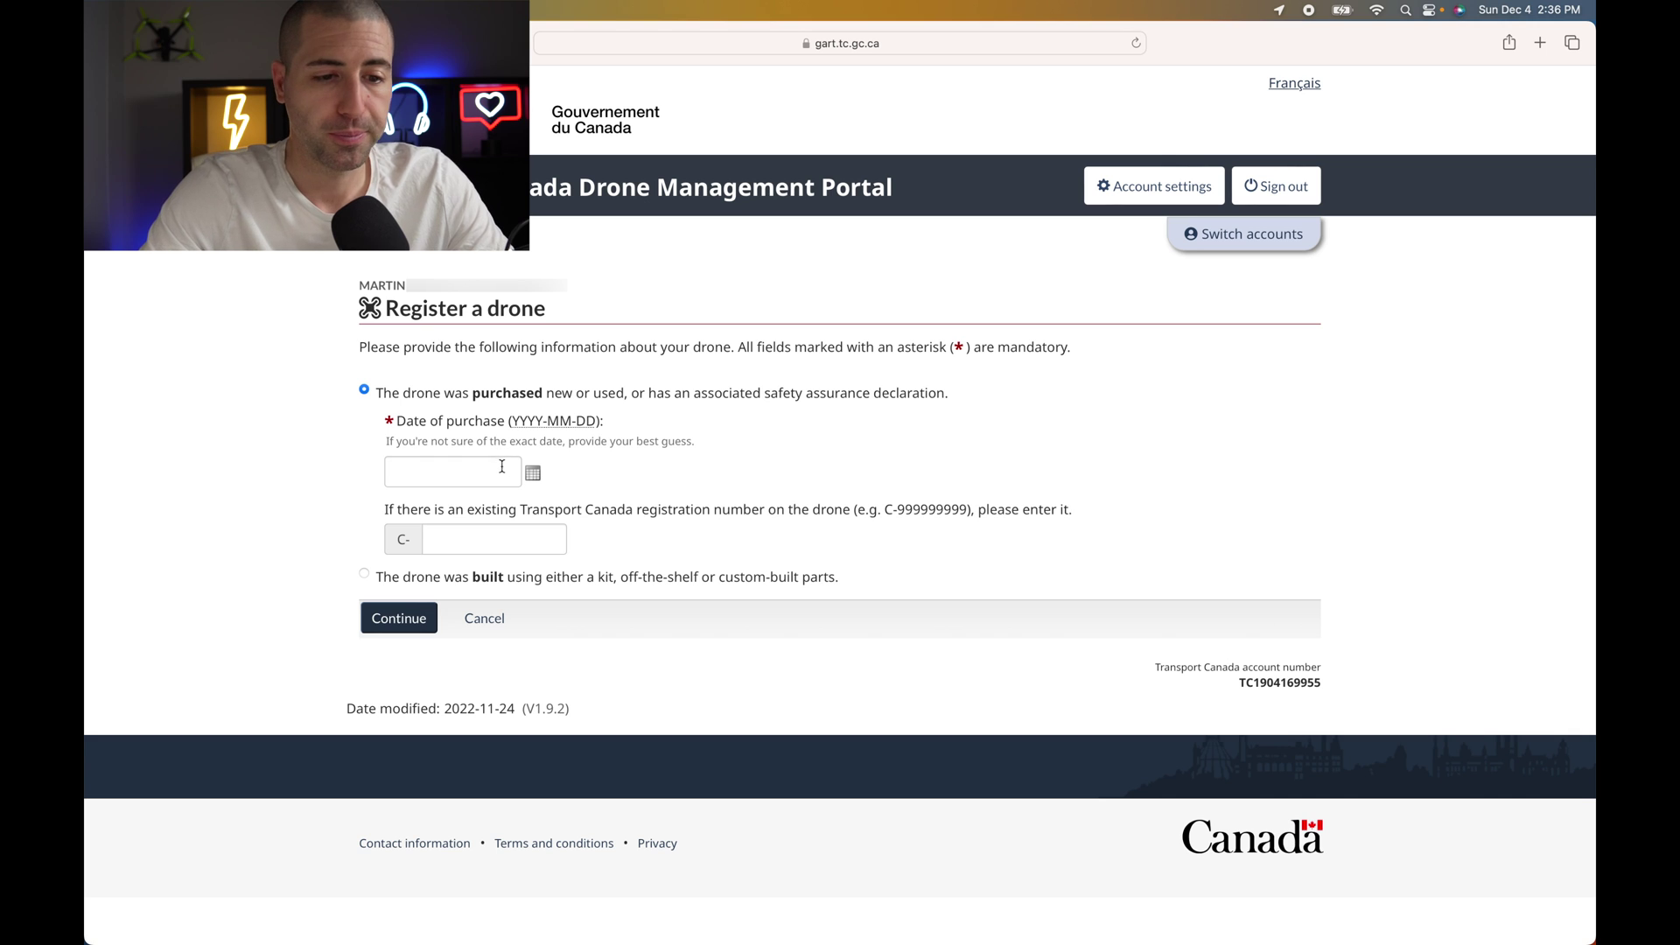
click(532, 475)
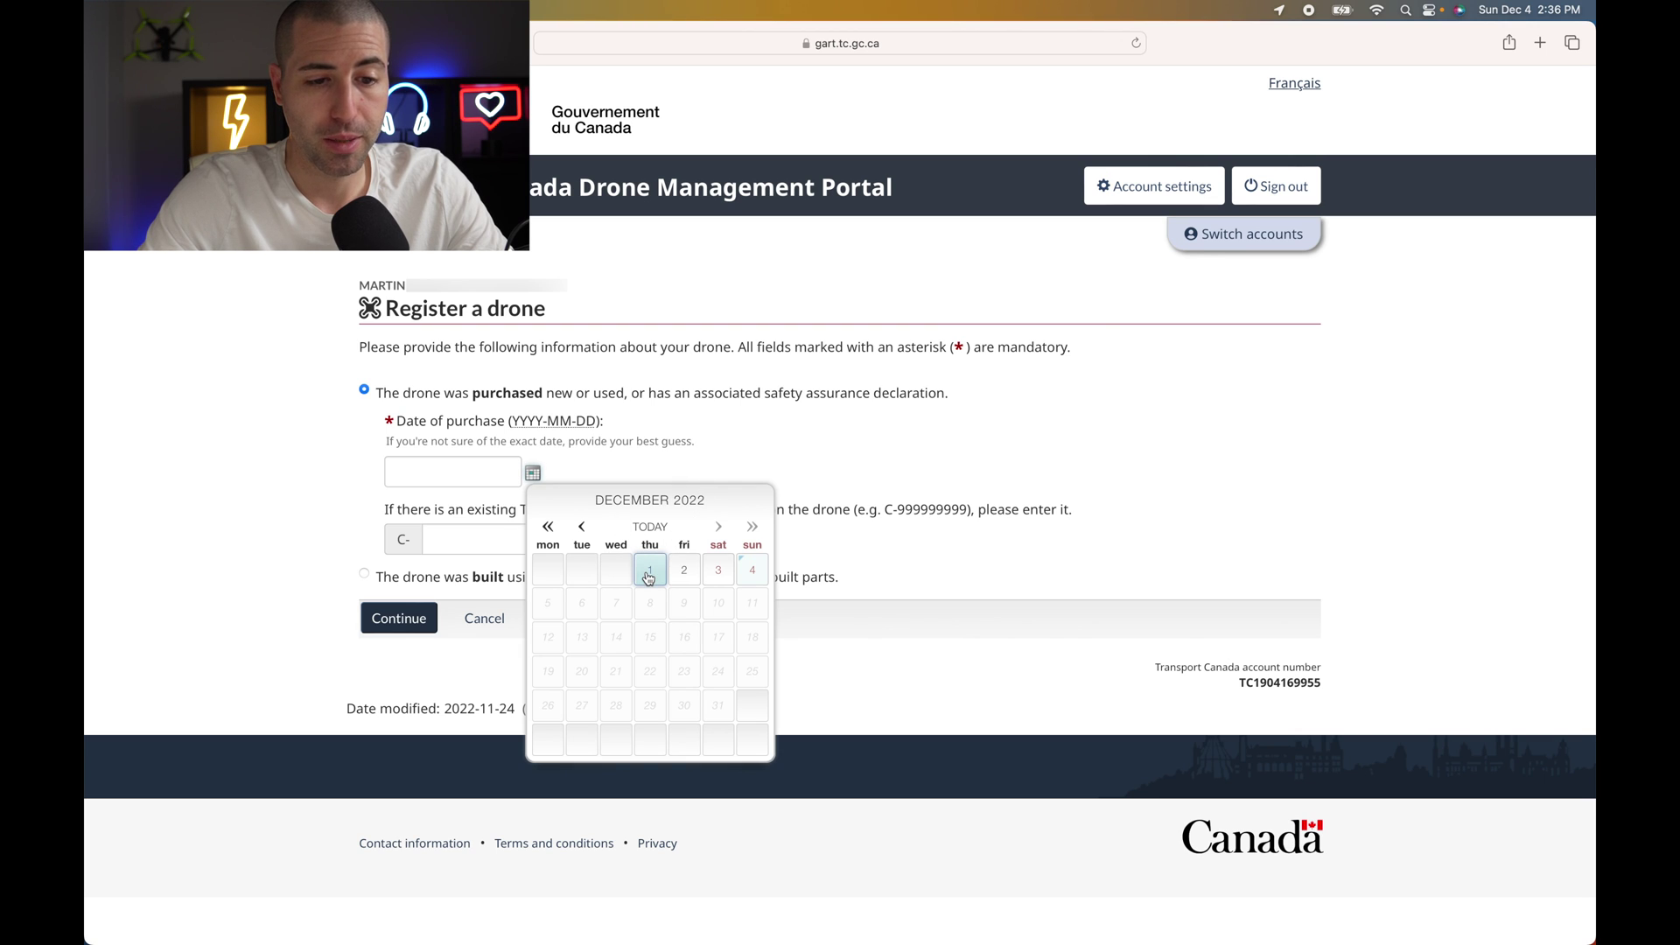
- Enter purchase date 2022-12-01, leave the C- registration number blank, and continue
click(648, 572)
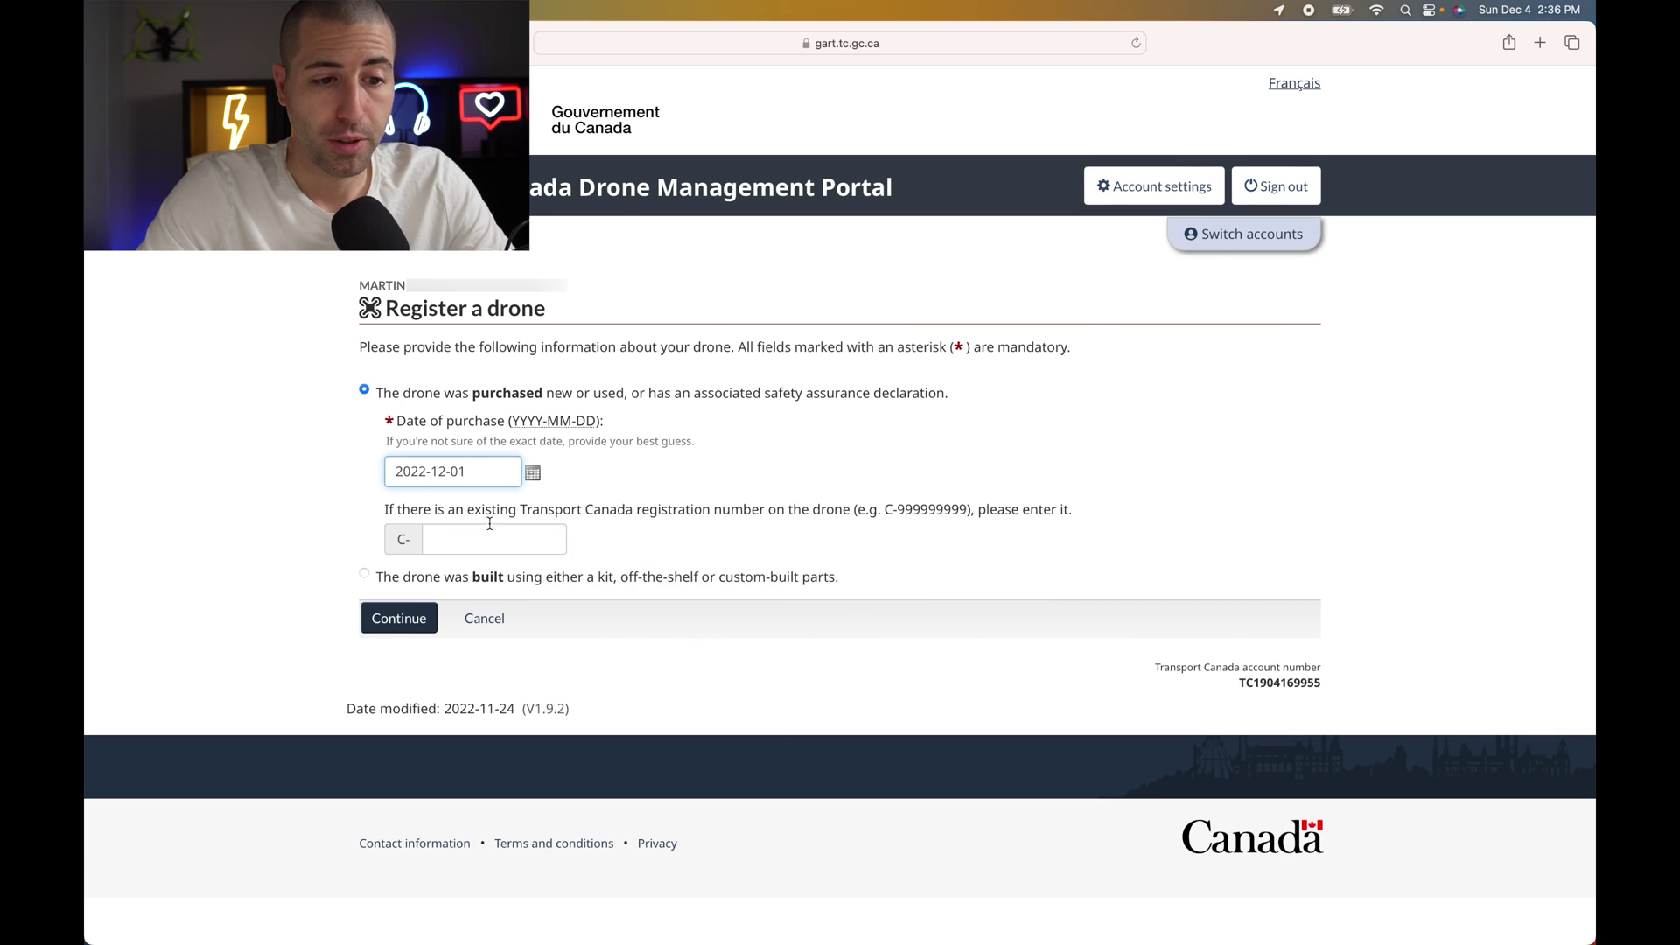
click(422, 540)
drag(386, 511, 788, 504)
click(787, 505)
click(696, 534)
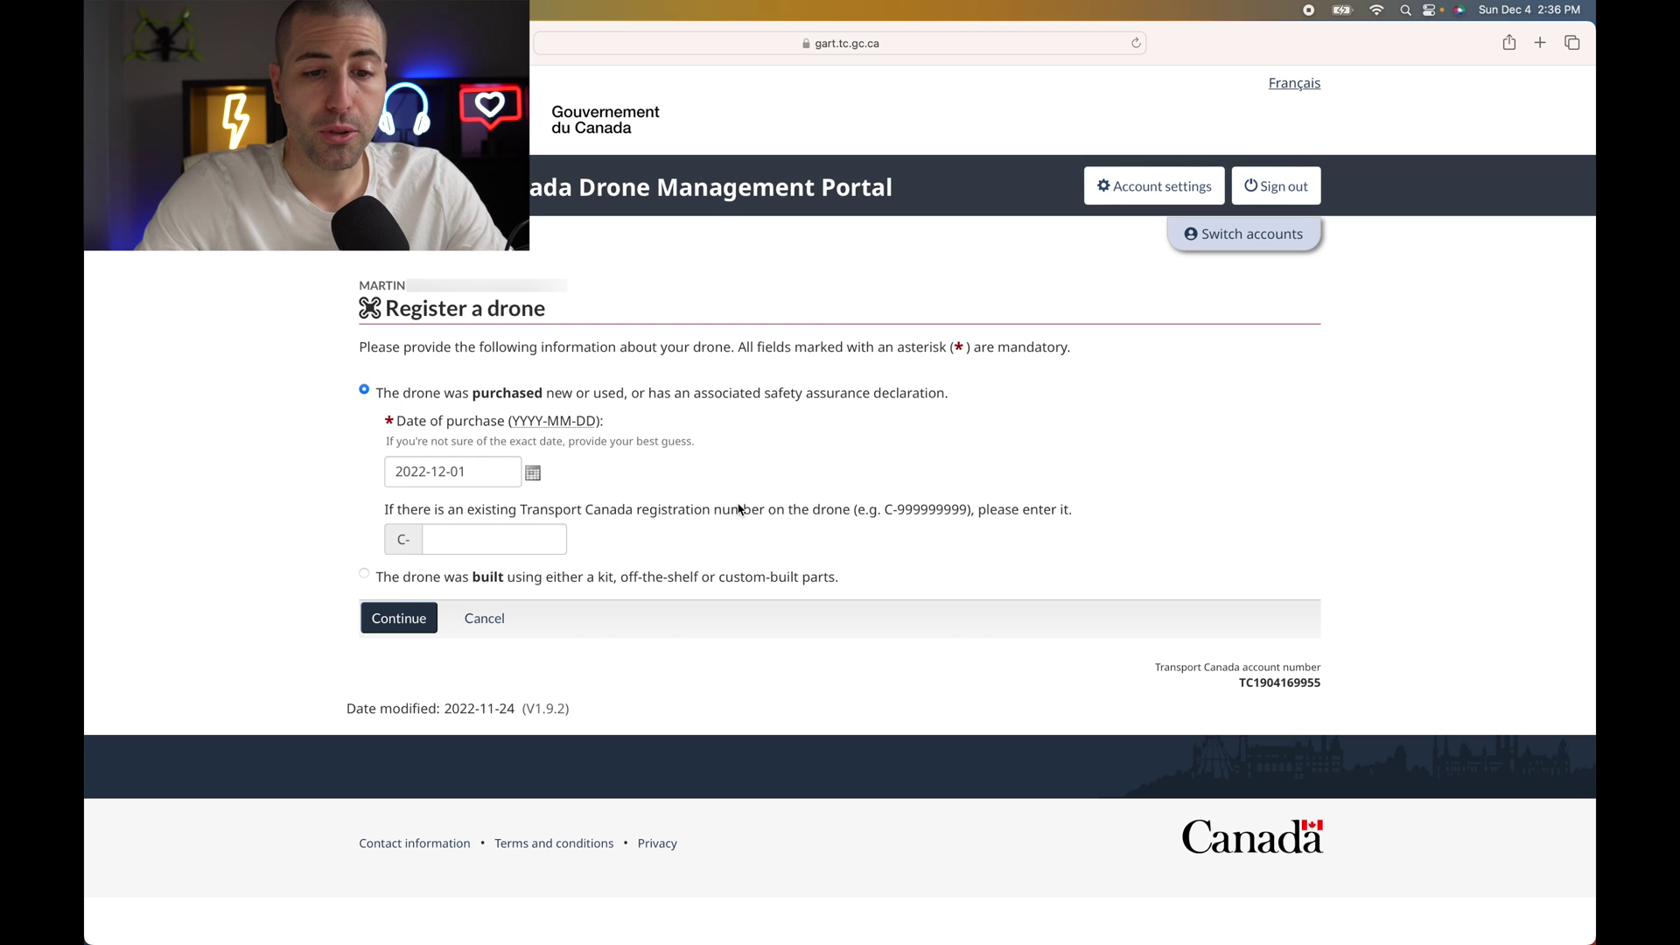
click(563, 542)
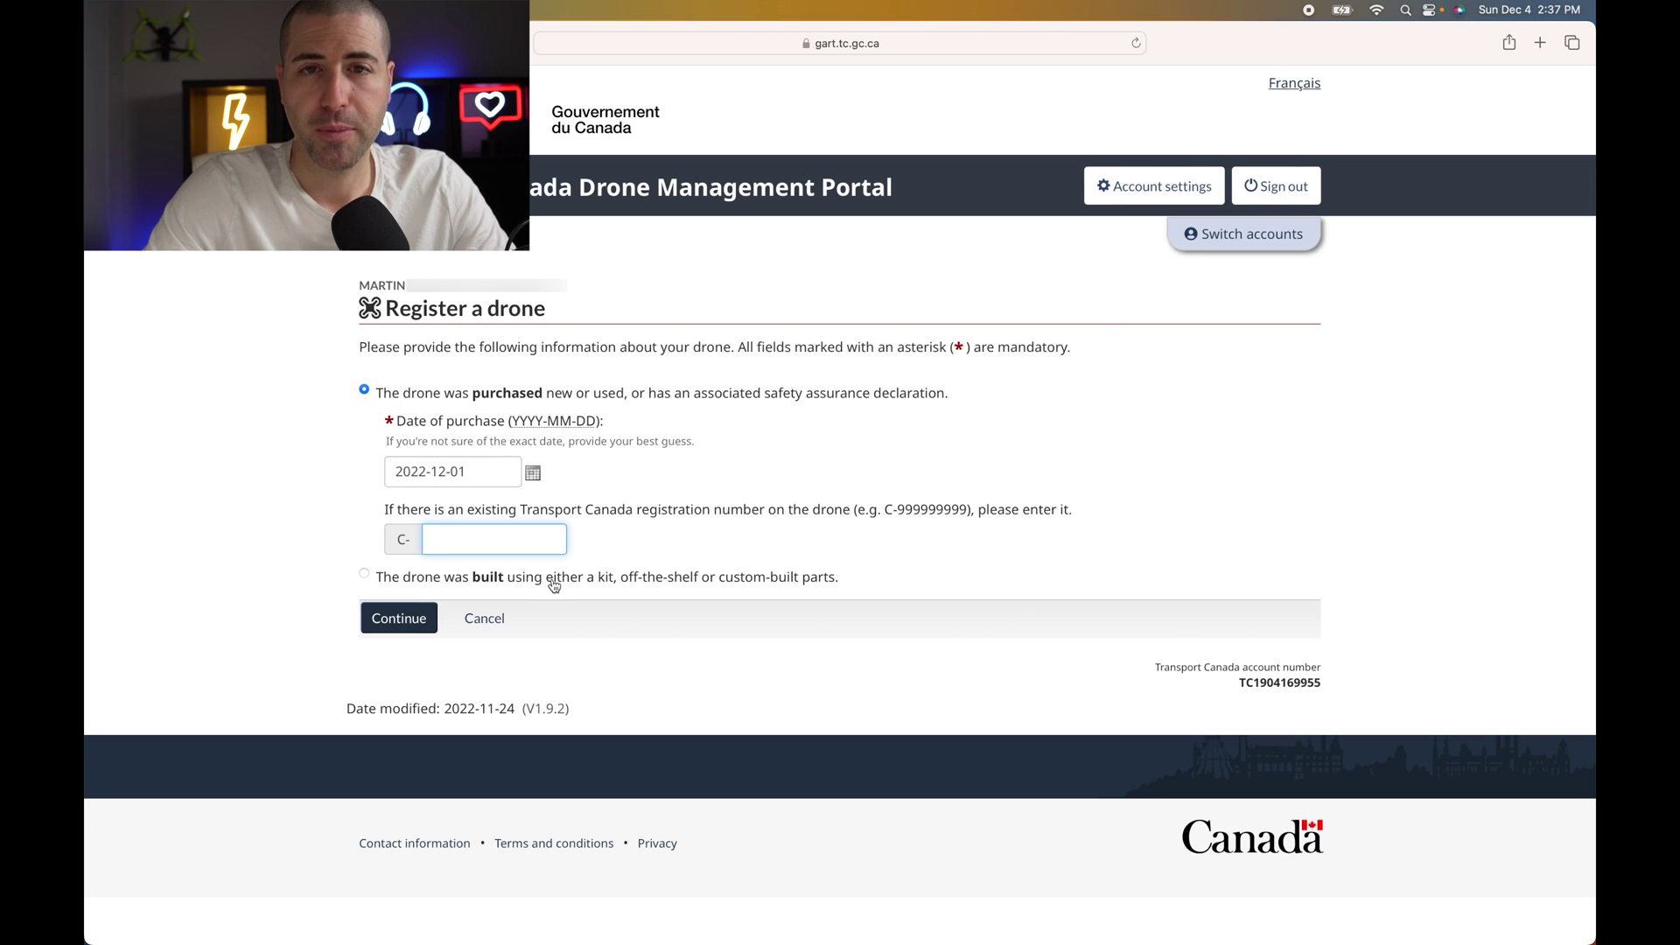
click(403, 623)
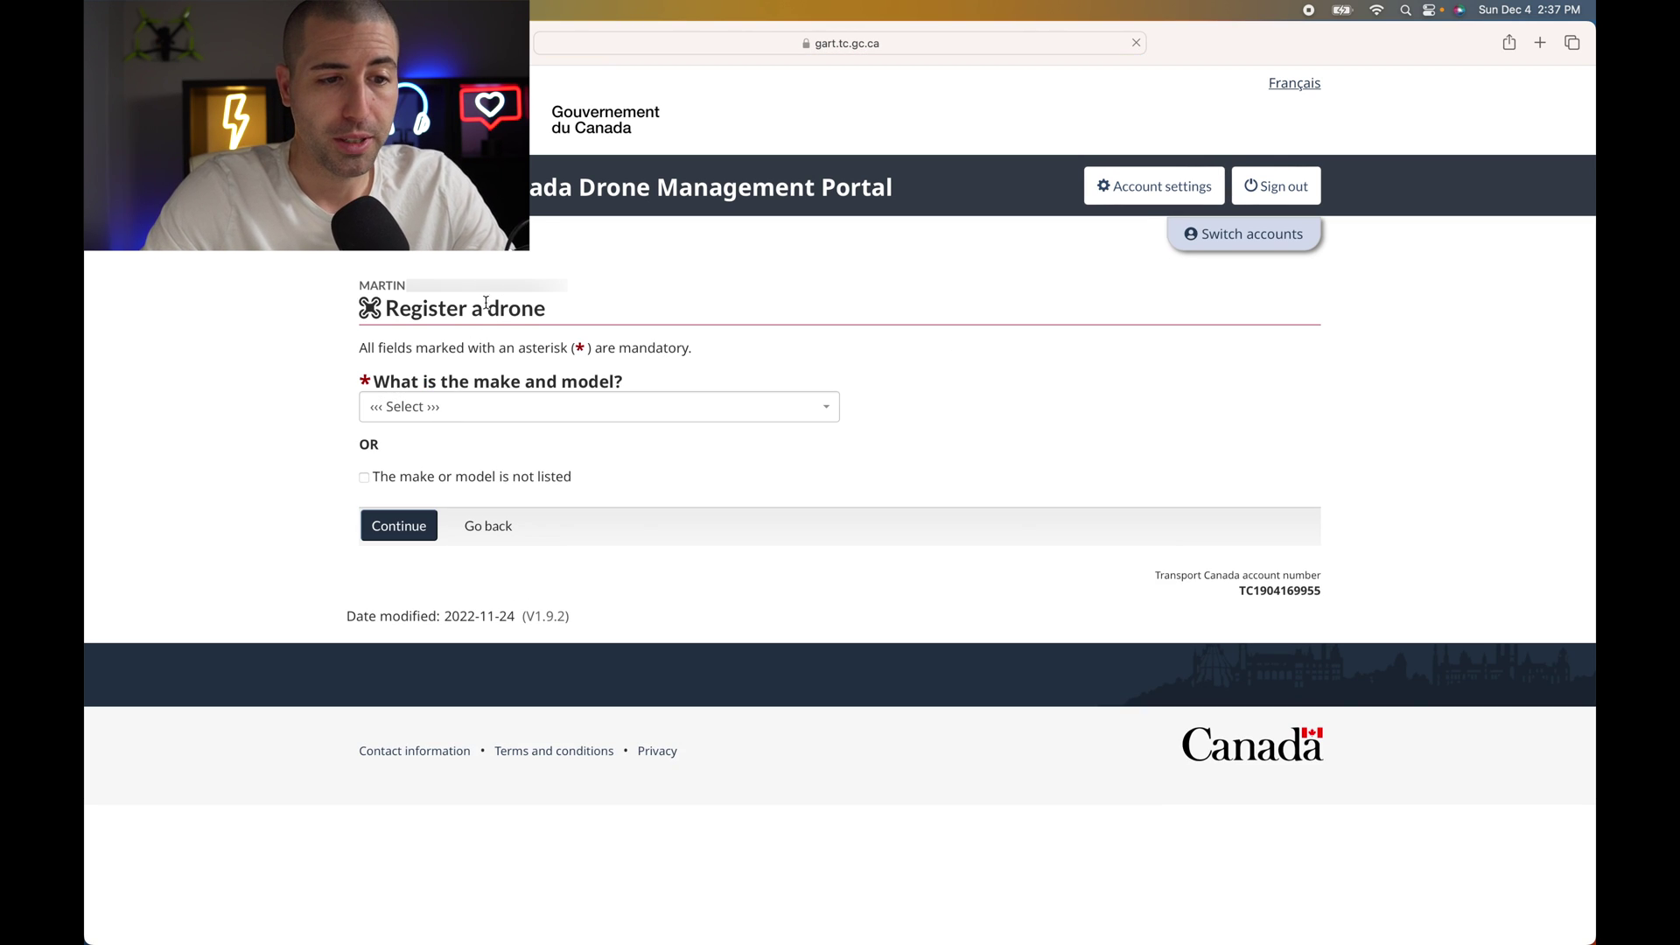
- Search the make and model list for 'dji' and pick DJI DJI Mavic 3
click(456, 408)
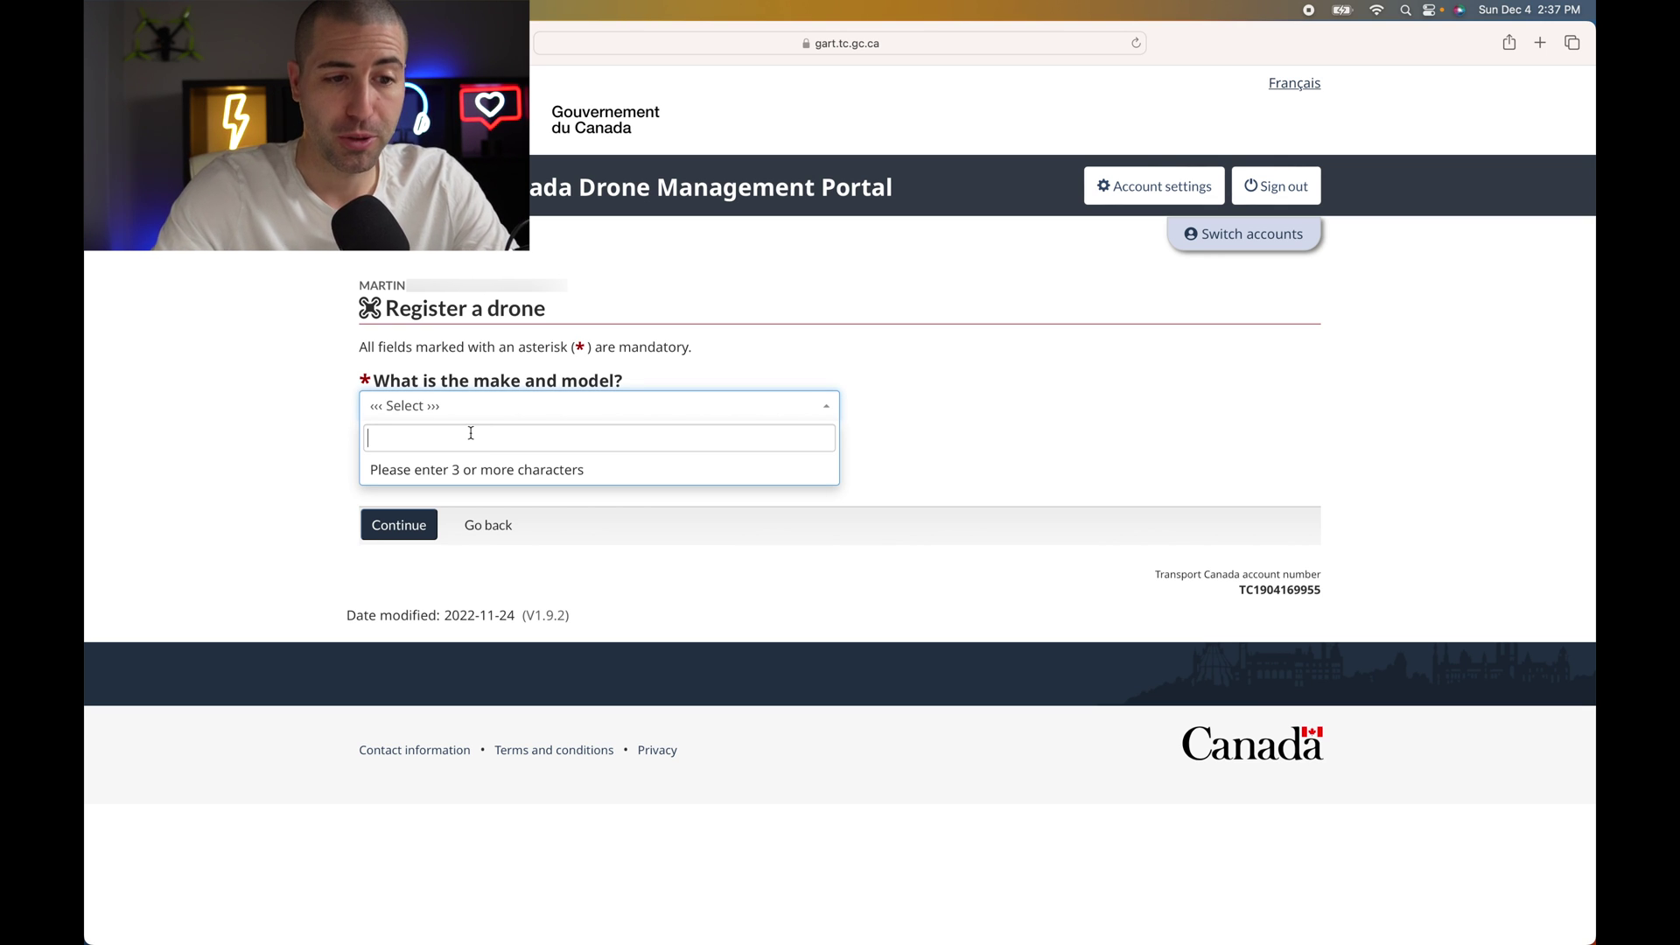
text(dji)
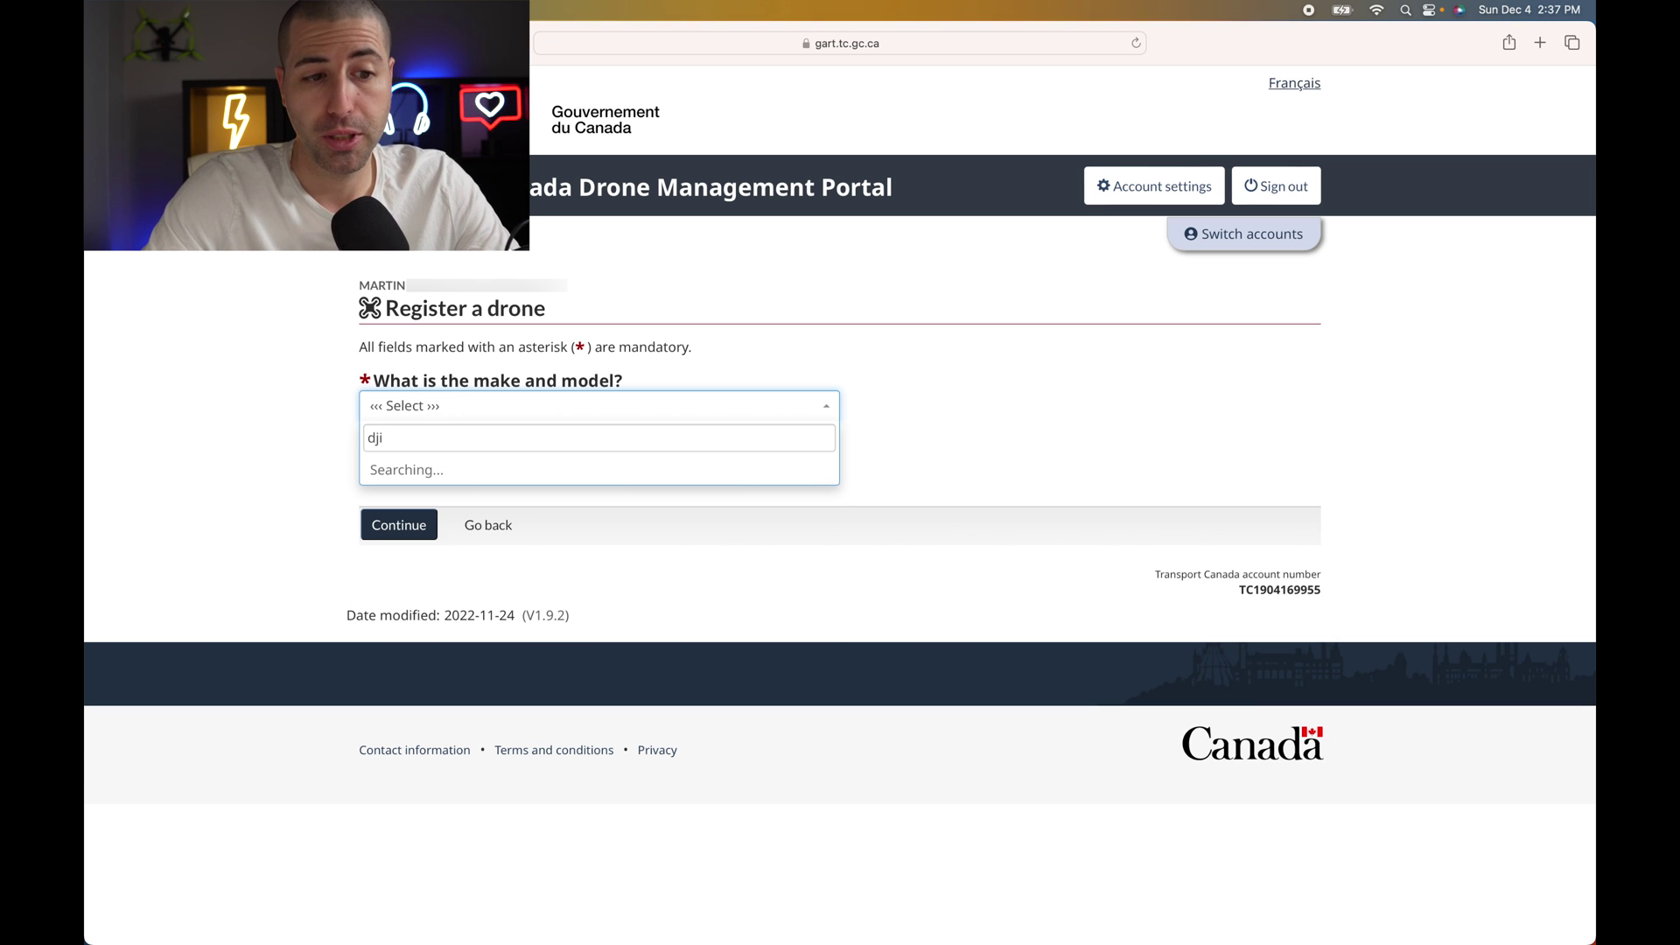
scroll(484, 534, down, 5)
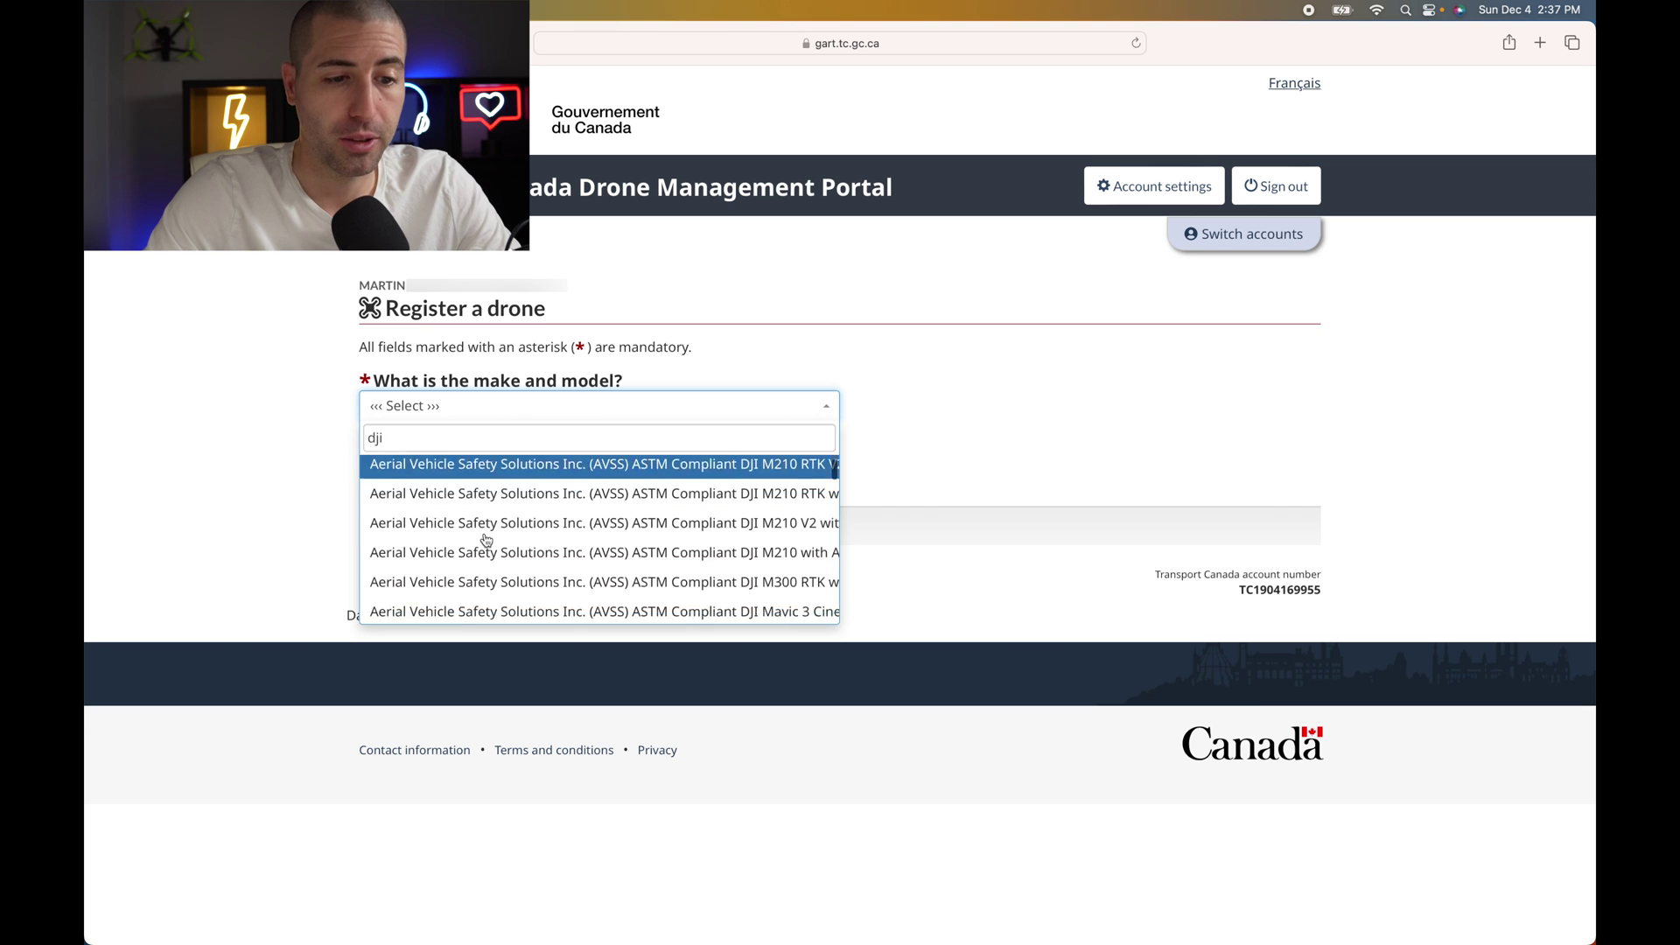
scroll(487, 538, up, 4)
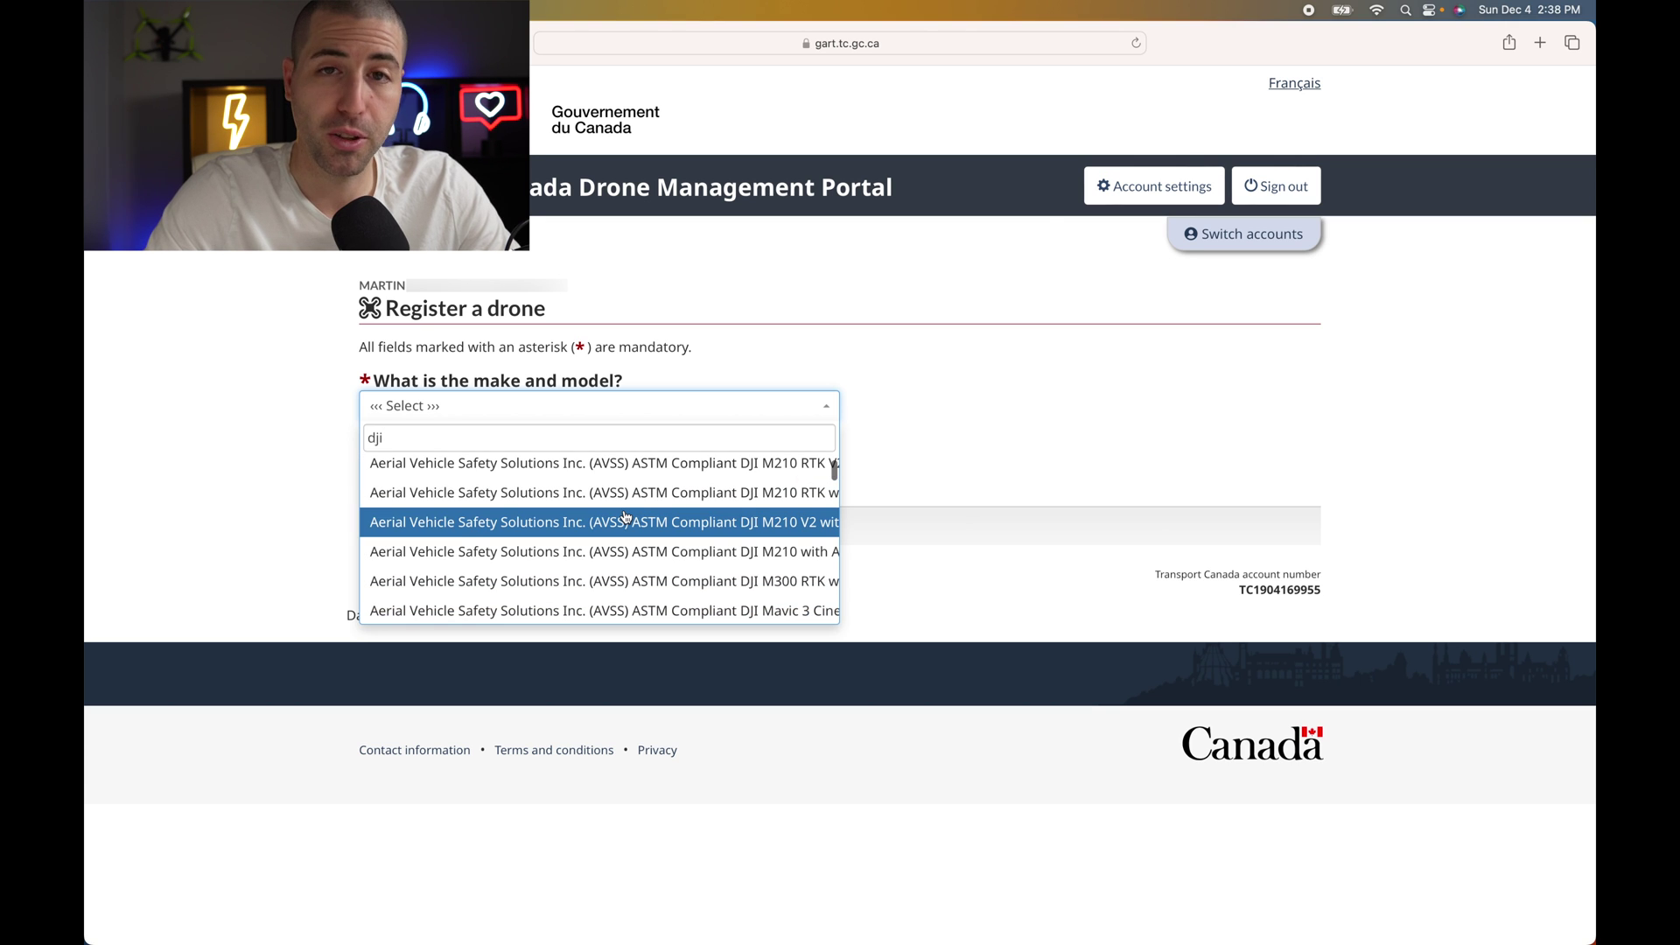
scroll(626, 517, up, 1)
scroll(626, 517, down, 1)
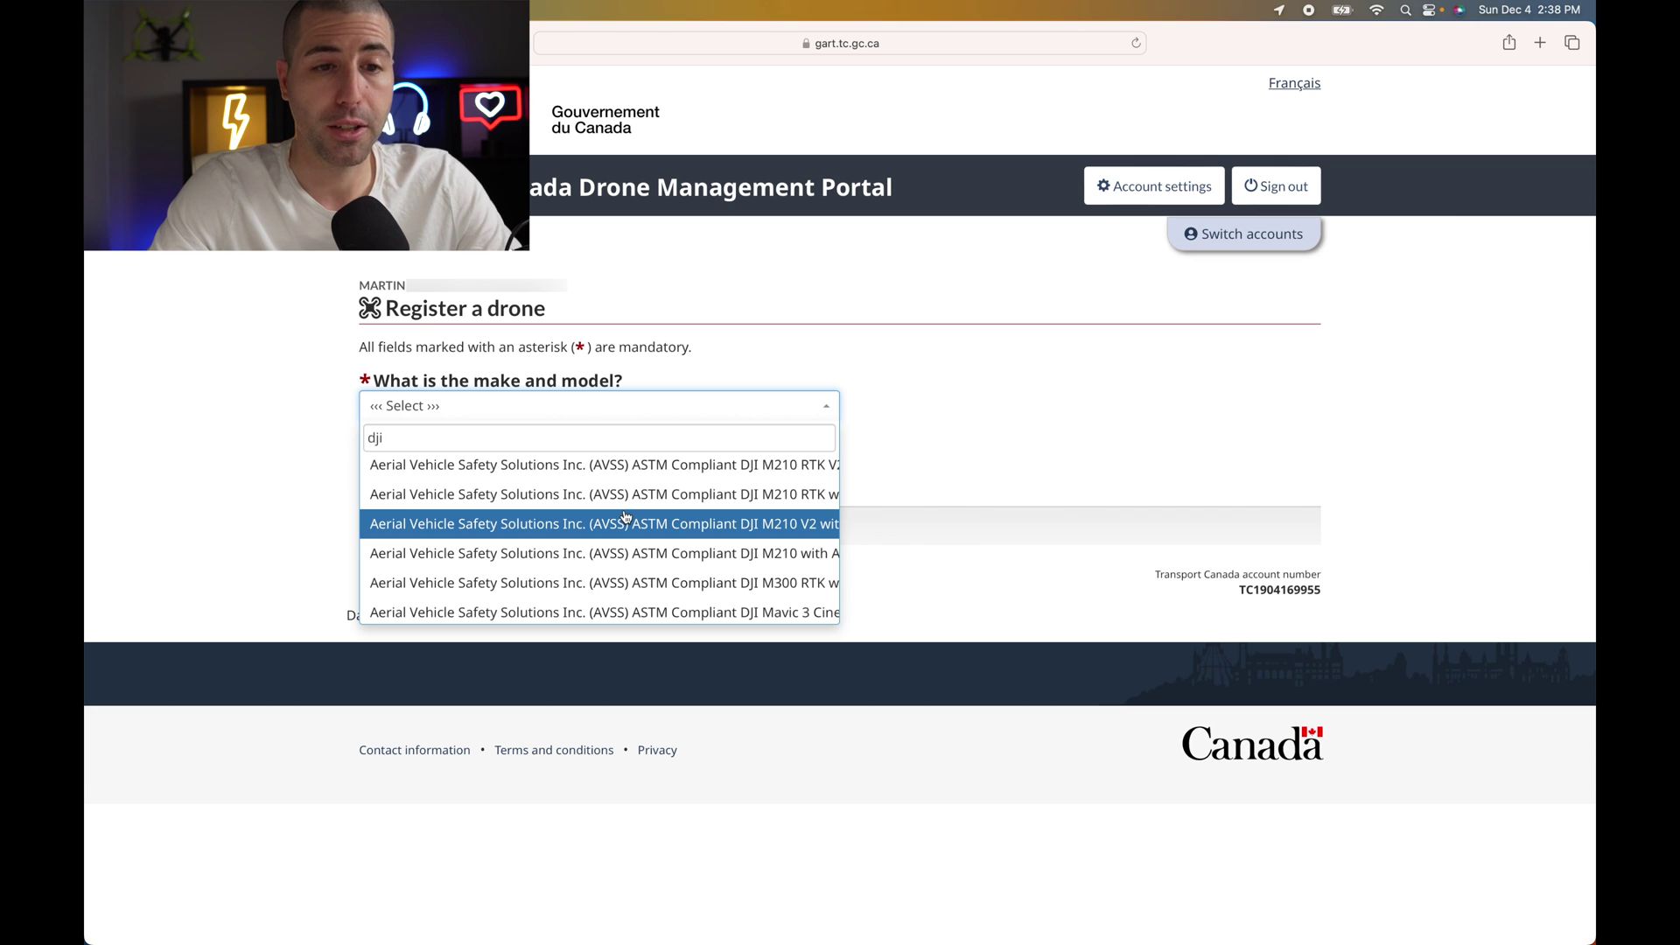
scroll(625, 516, down, 3)
scroll(626, 517, down, 5)
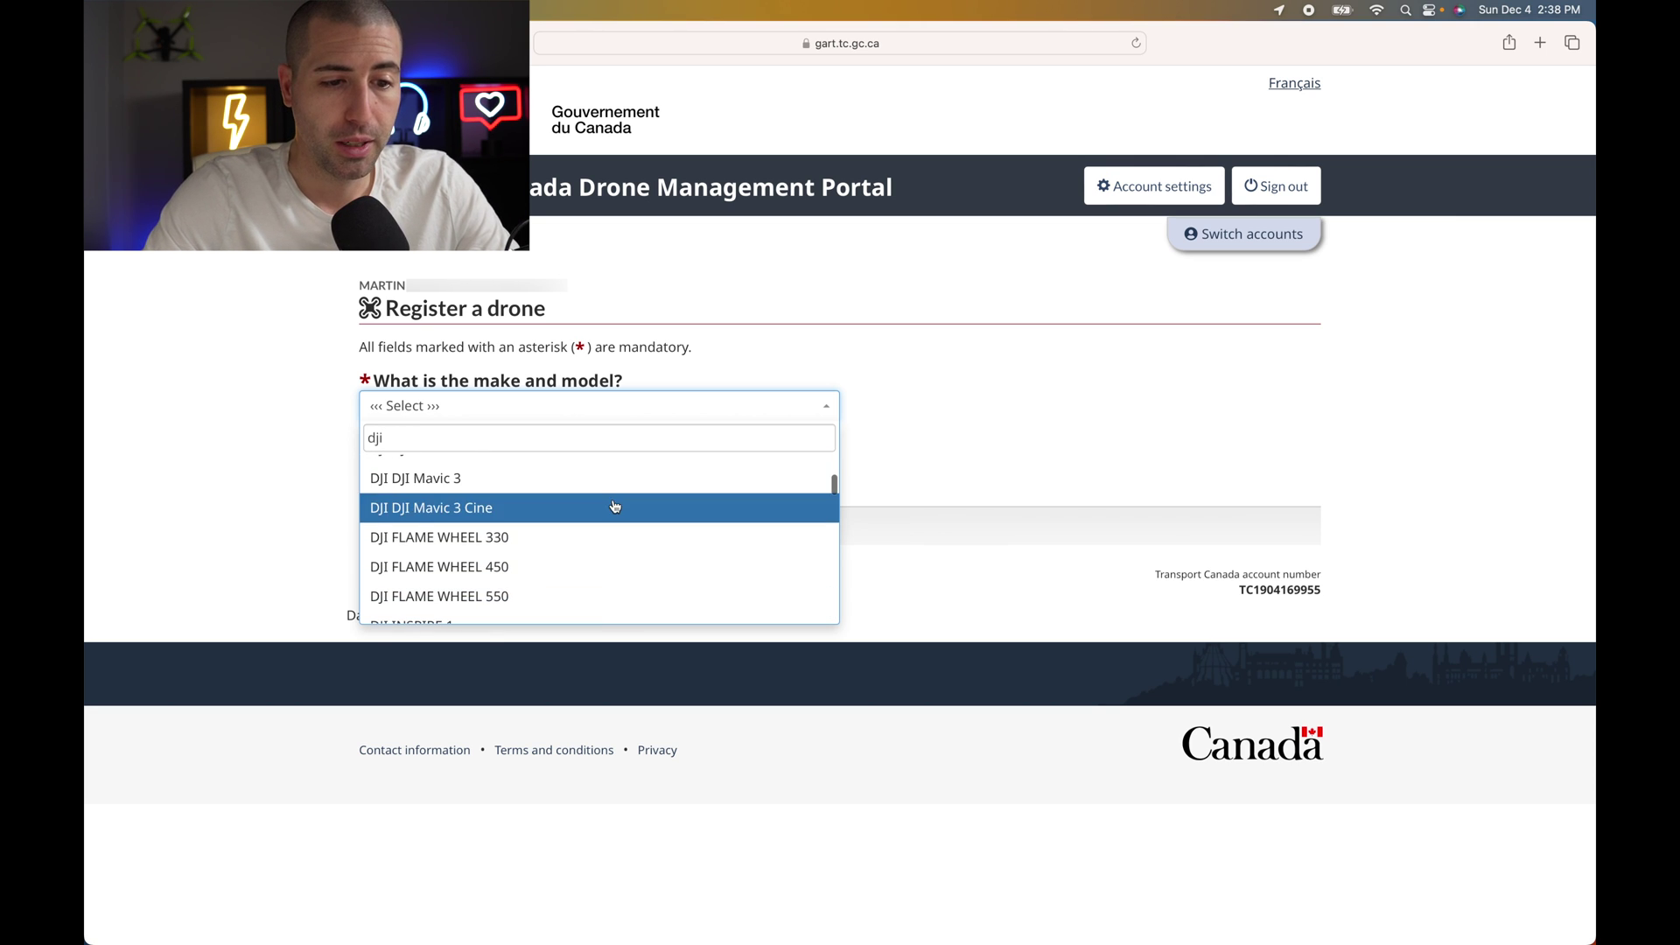
scroll(613, 506, up, 3)
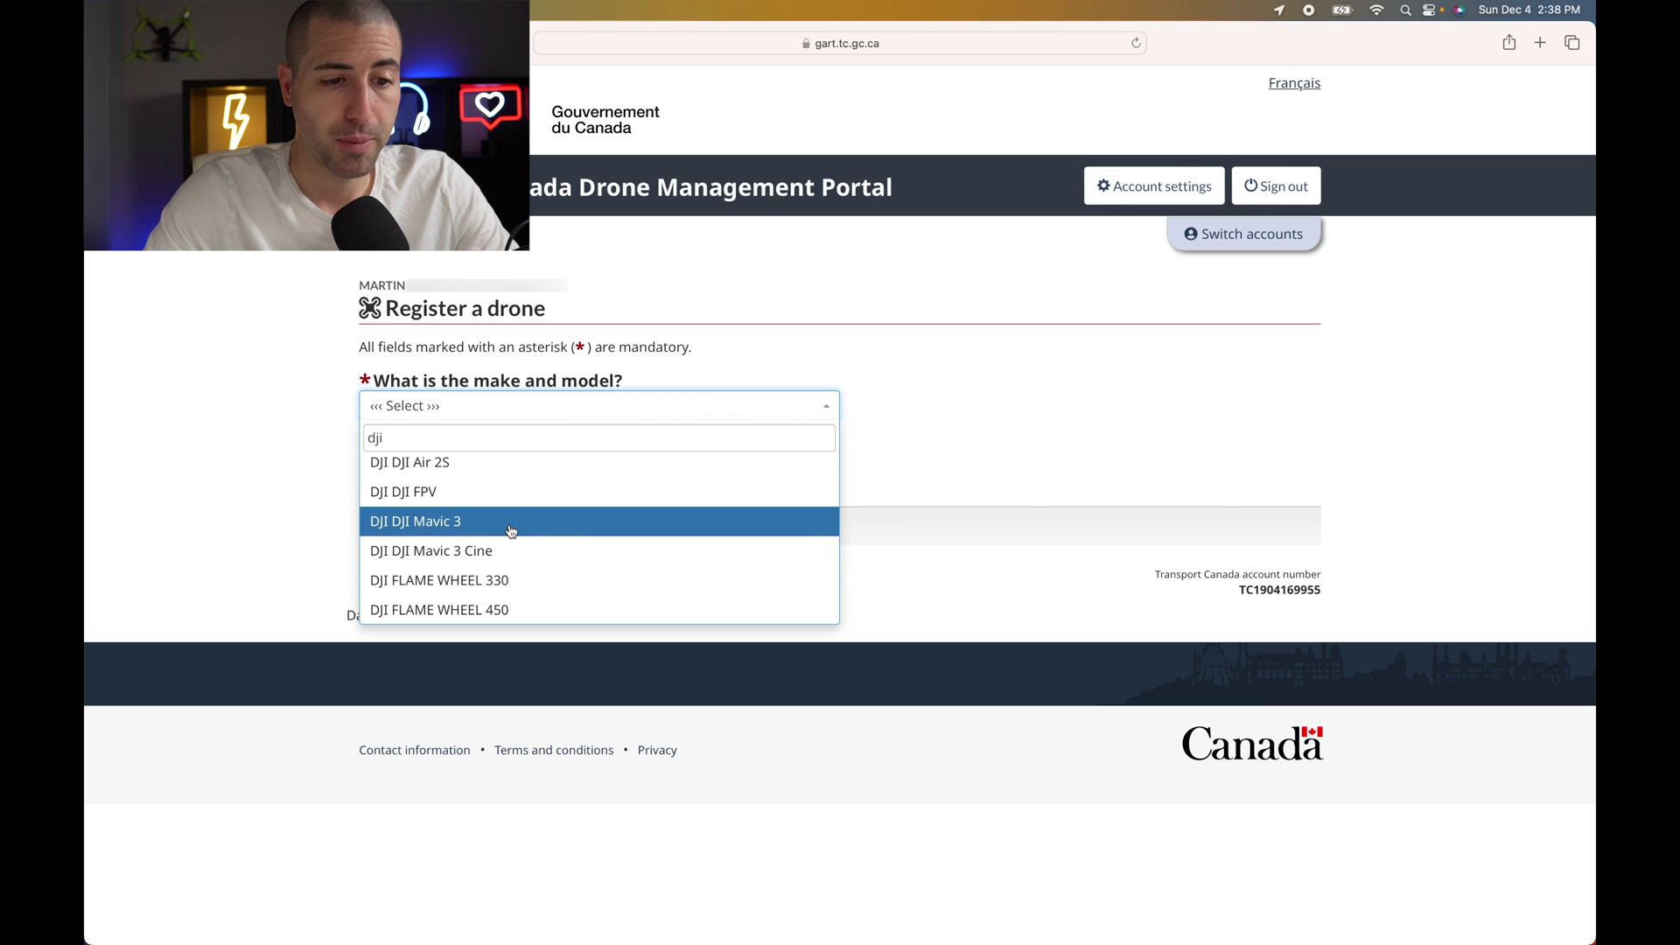
scroll(480, 517, up, 1)
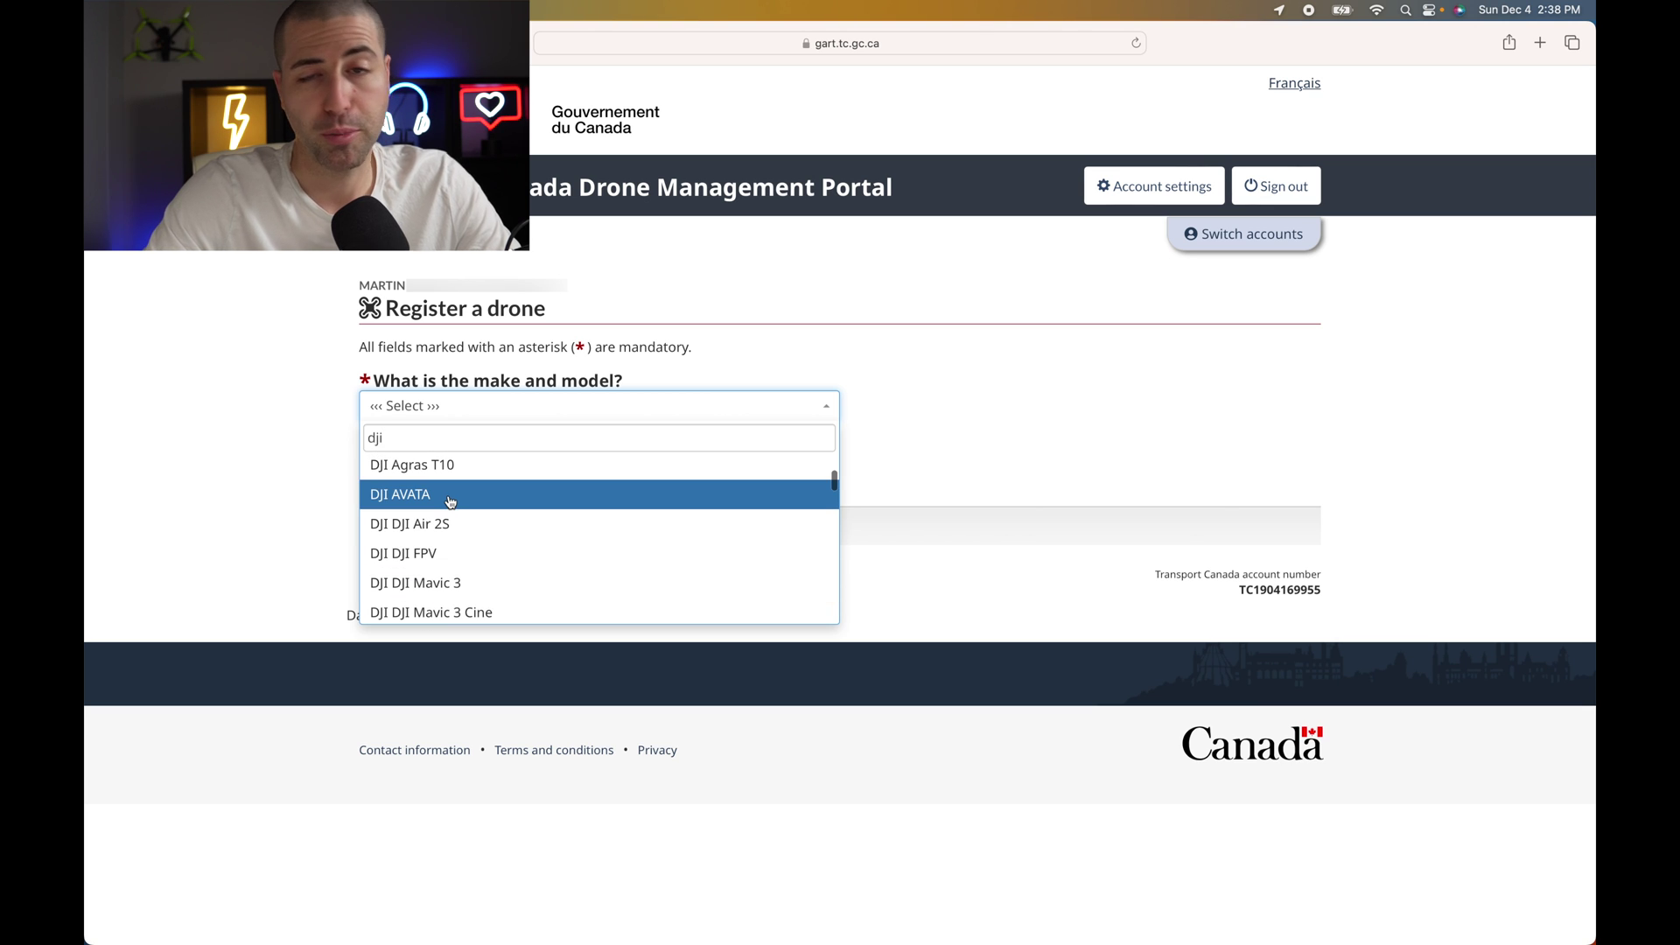
scroll(455, 508, down, 2)
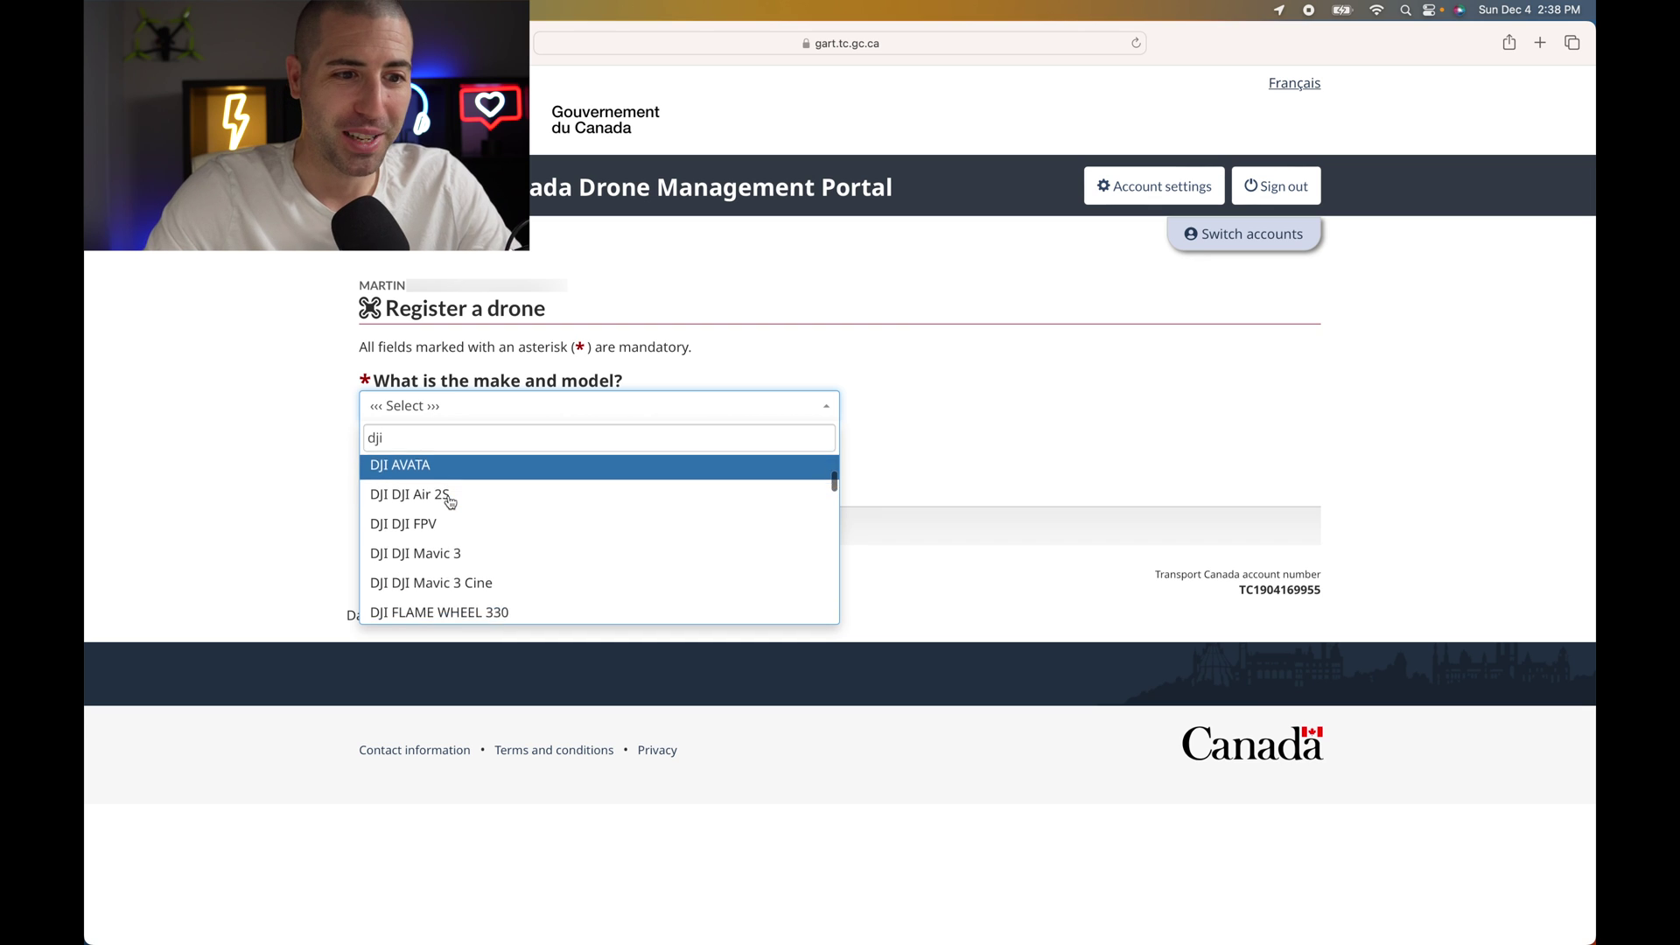
click(465, 518)
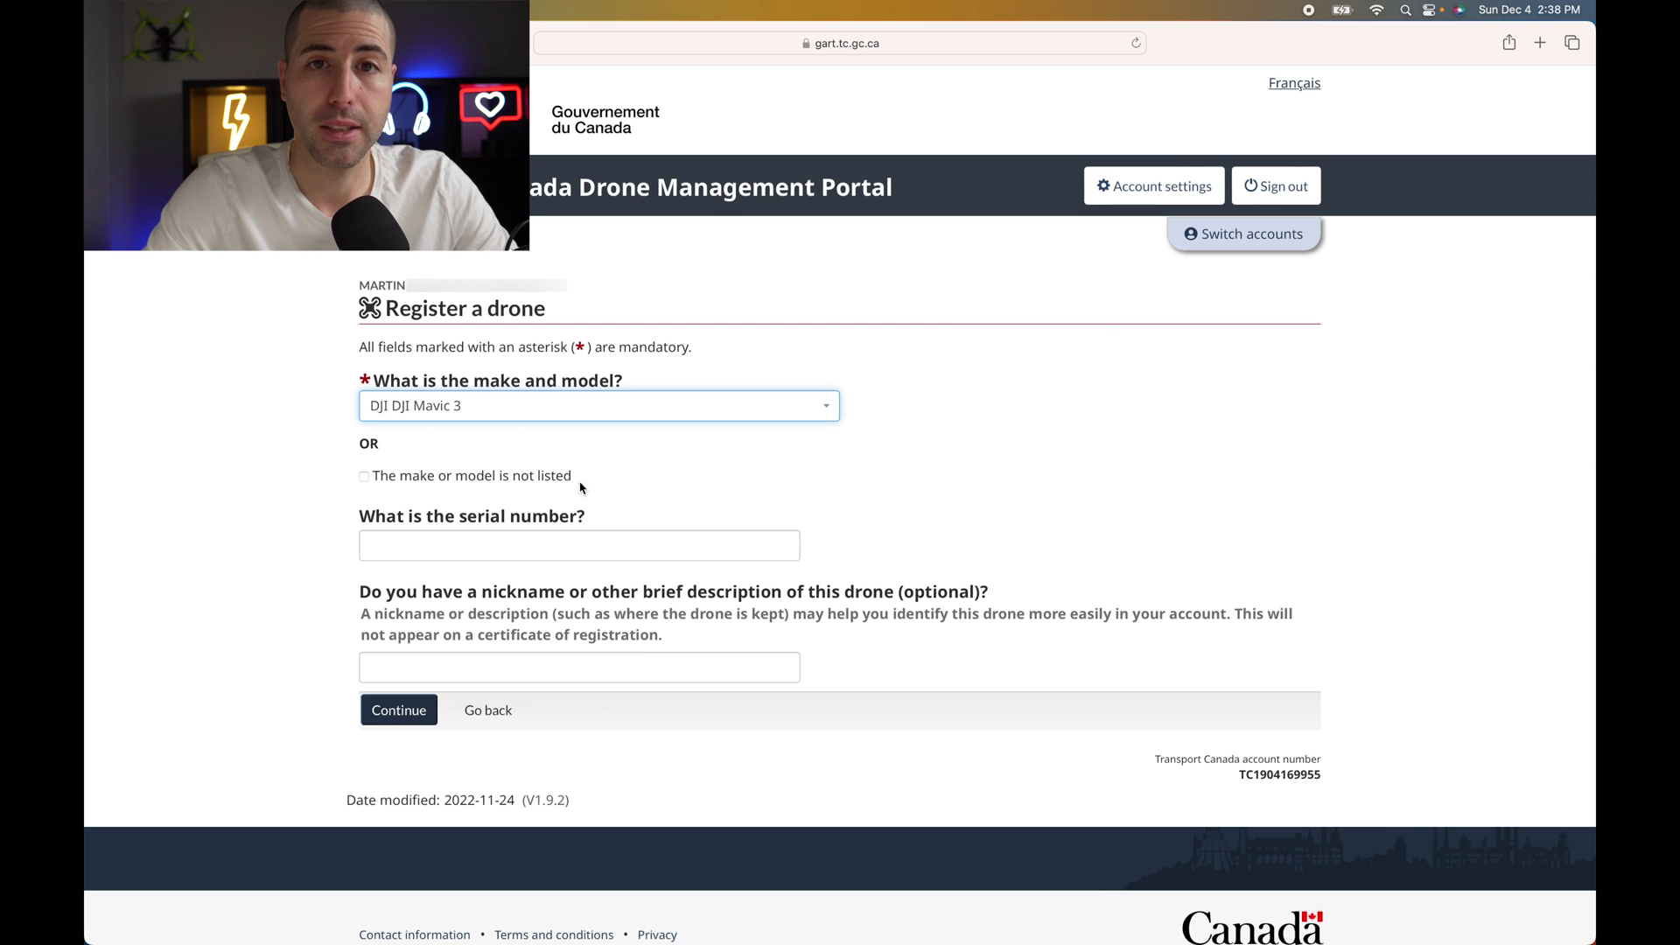
click(365, 478)
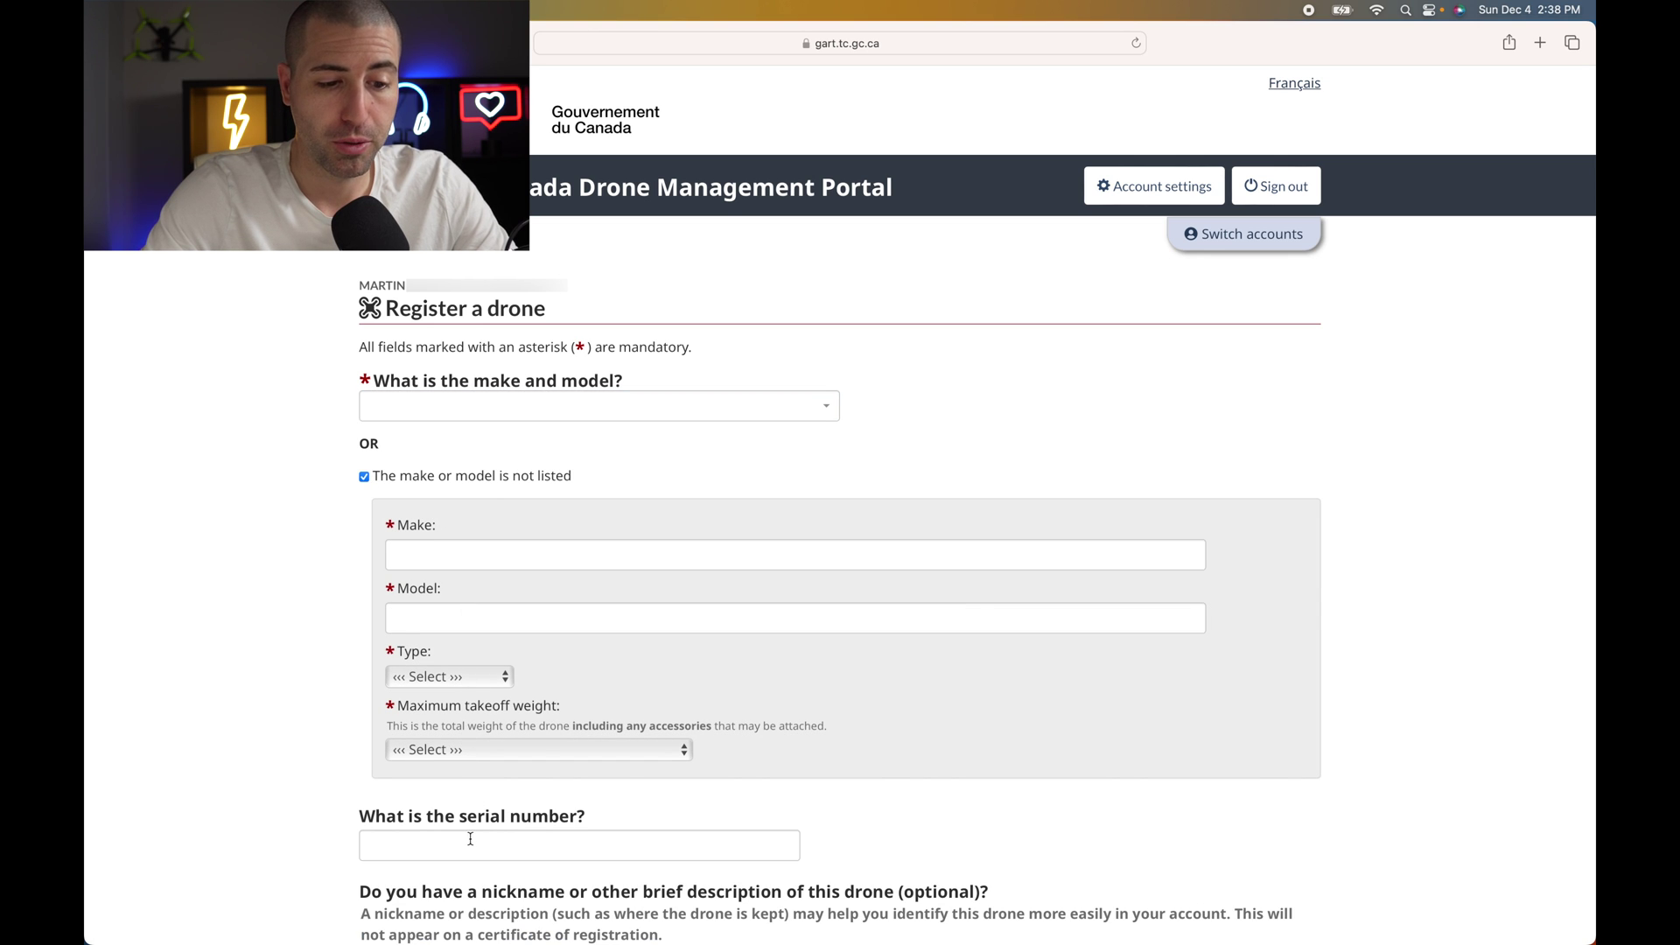
scroll(474, 786, down, 3)
scroll(479, 782, up, 2)
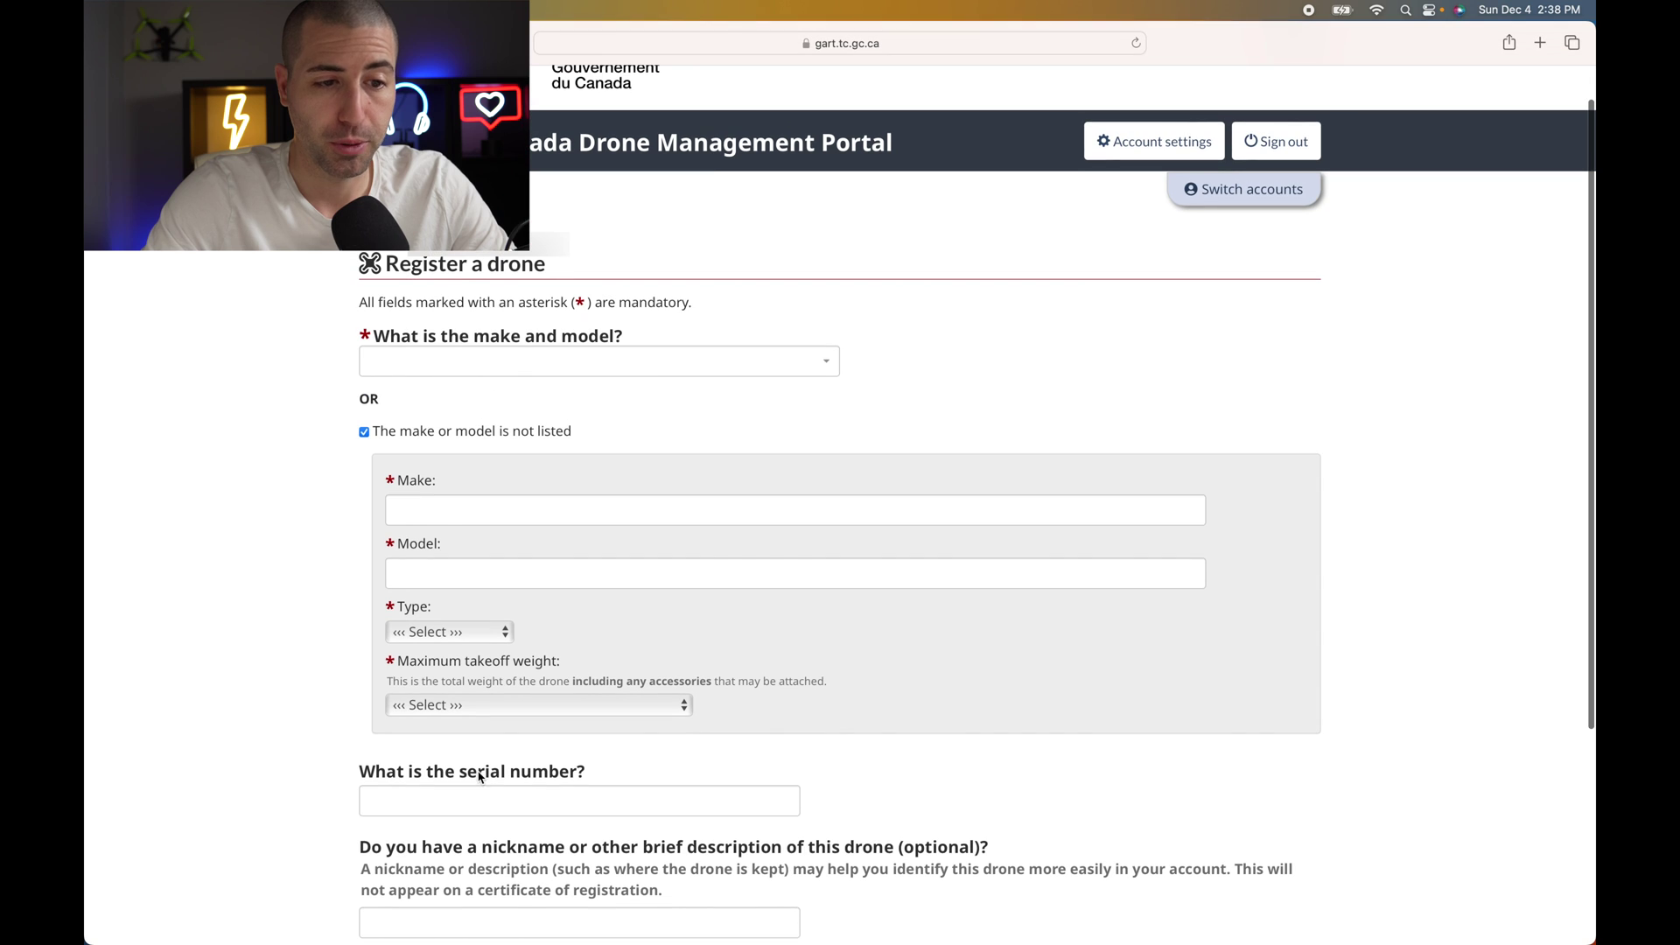
click(451, 366)
text(dji)
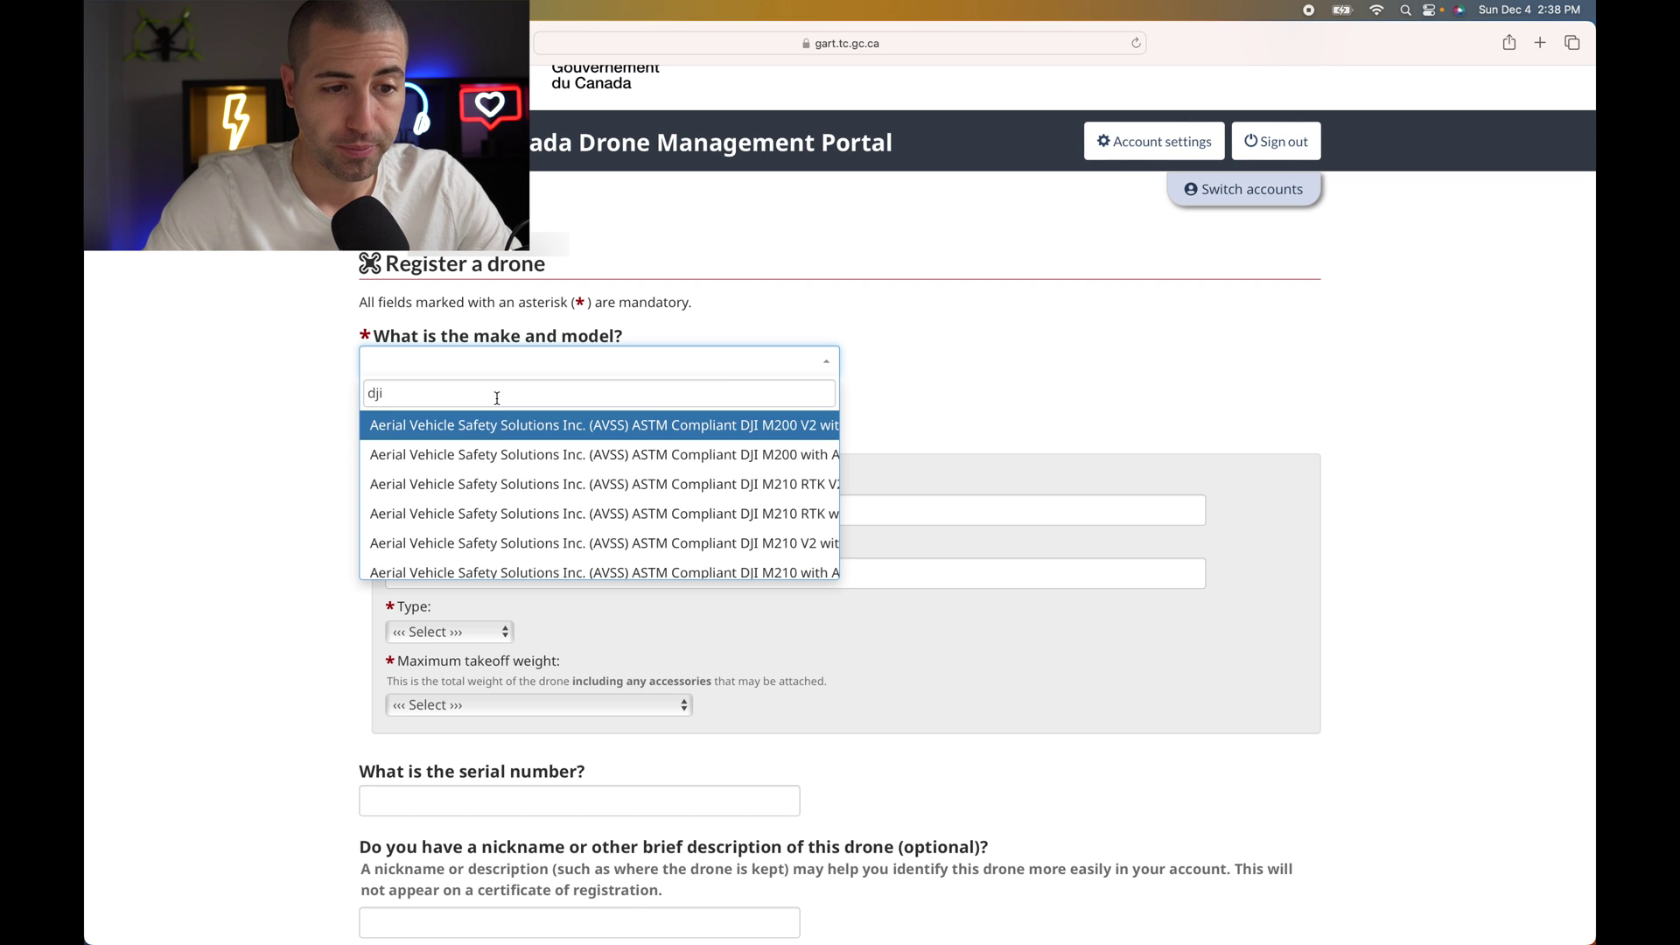
scroll(493, 469, down, 10)
scroll(495, 470, up, 1)
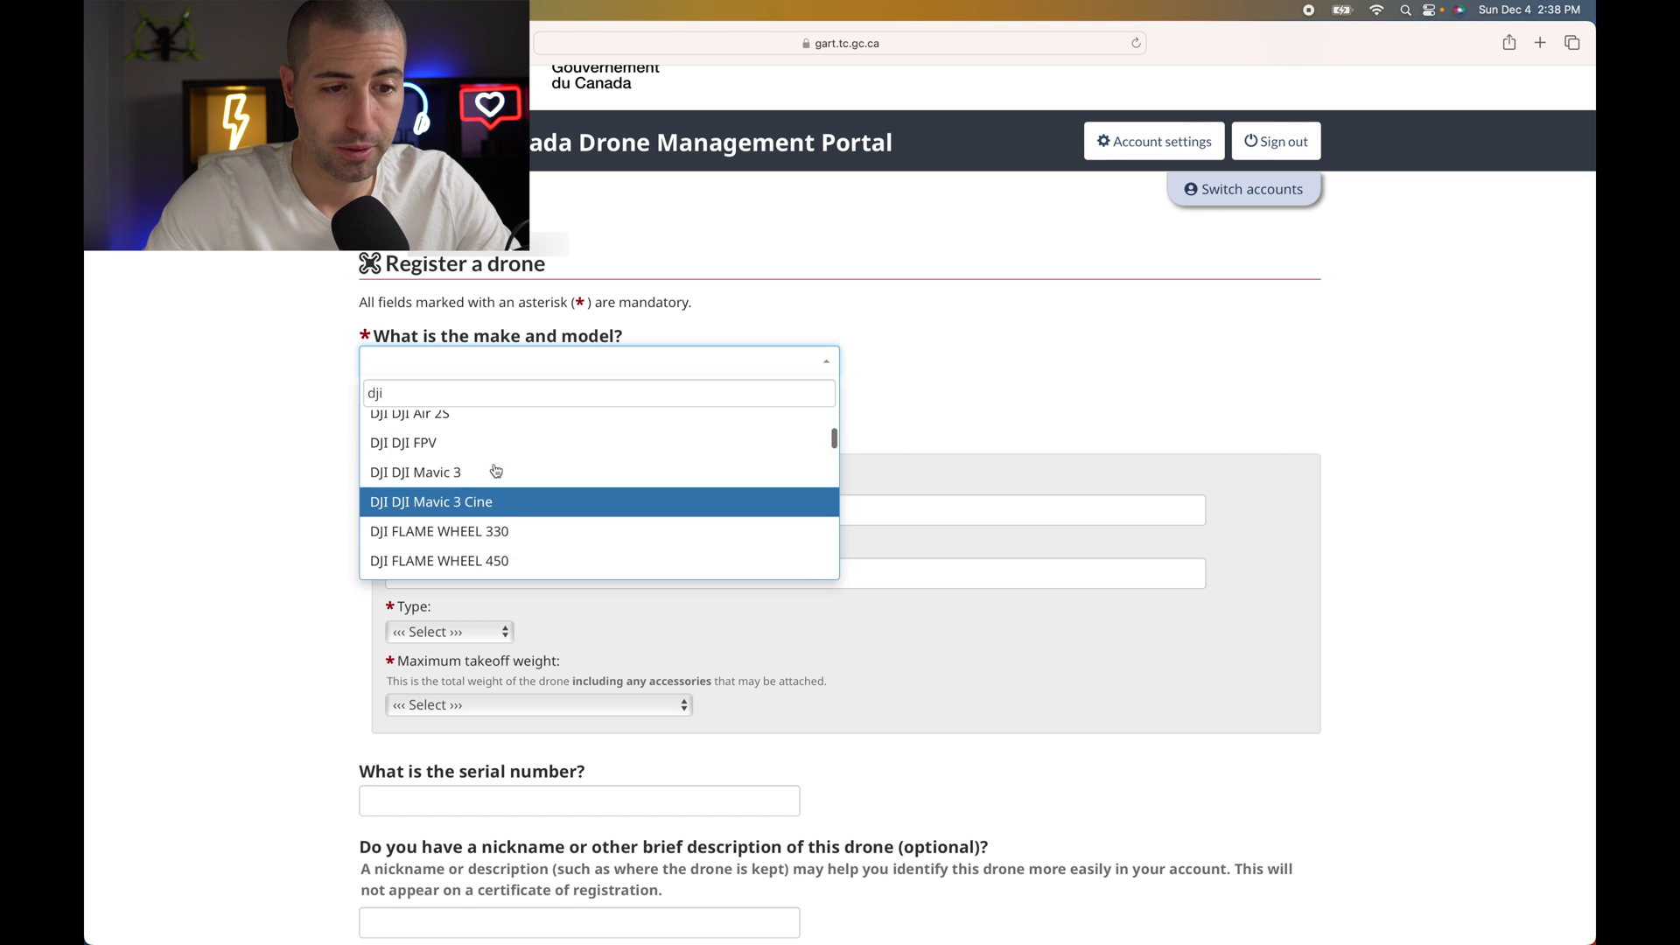
click(459, 473)
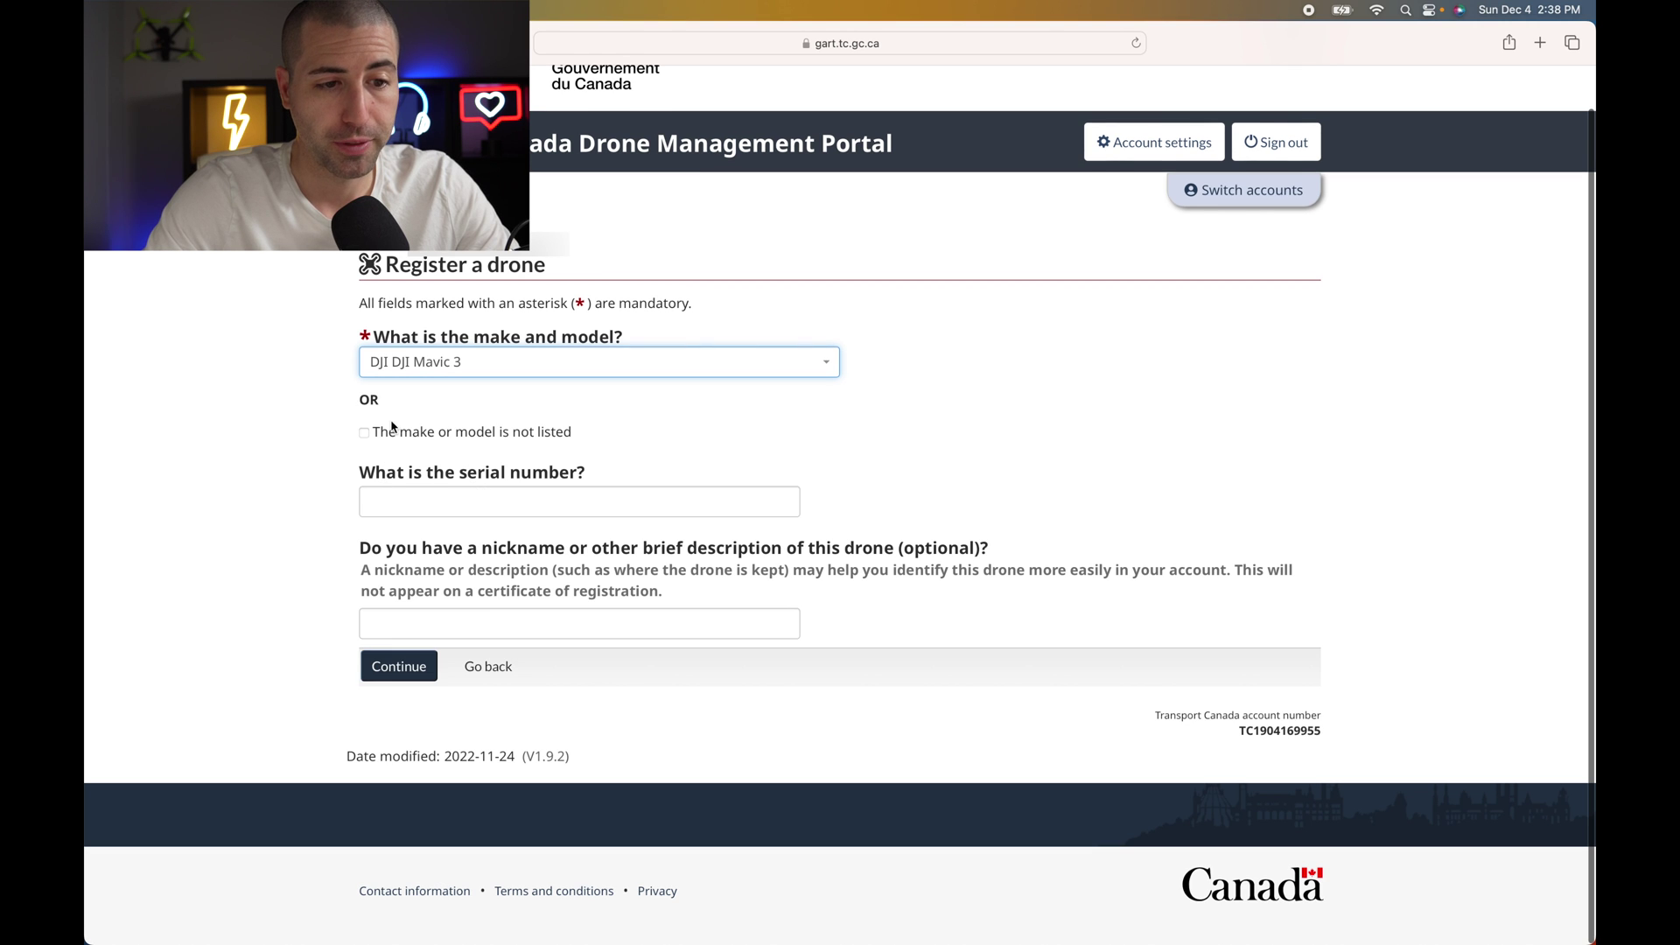
click(459, 496)
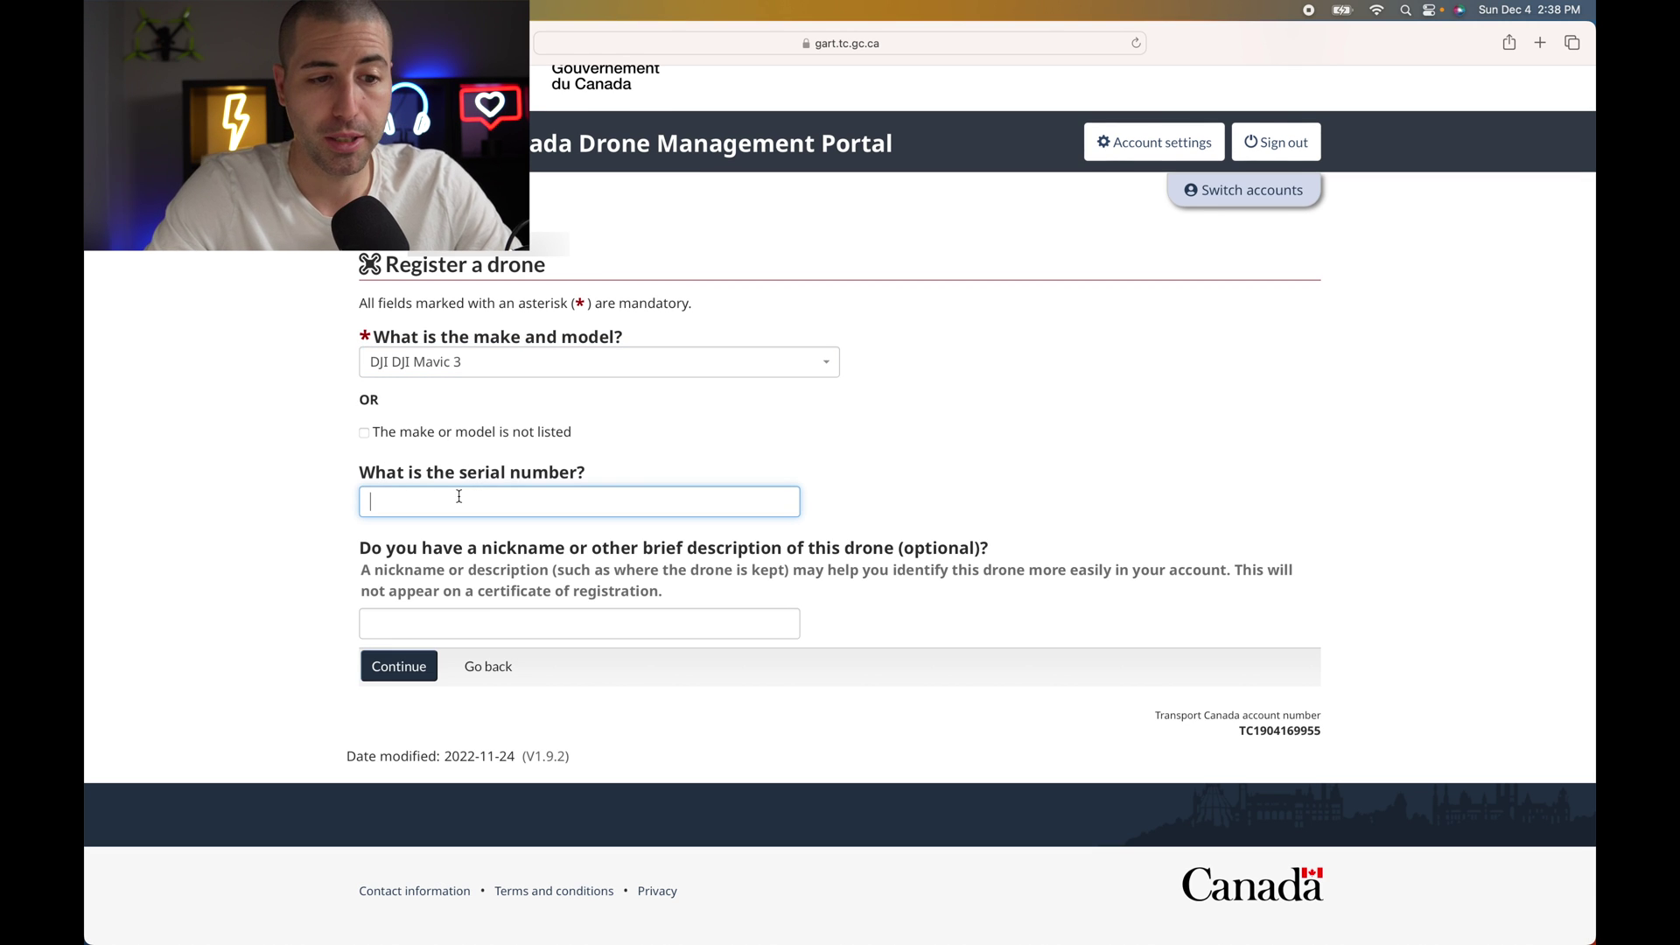
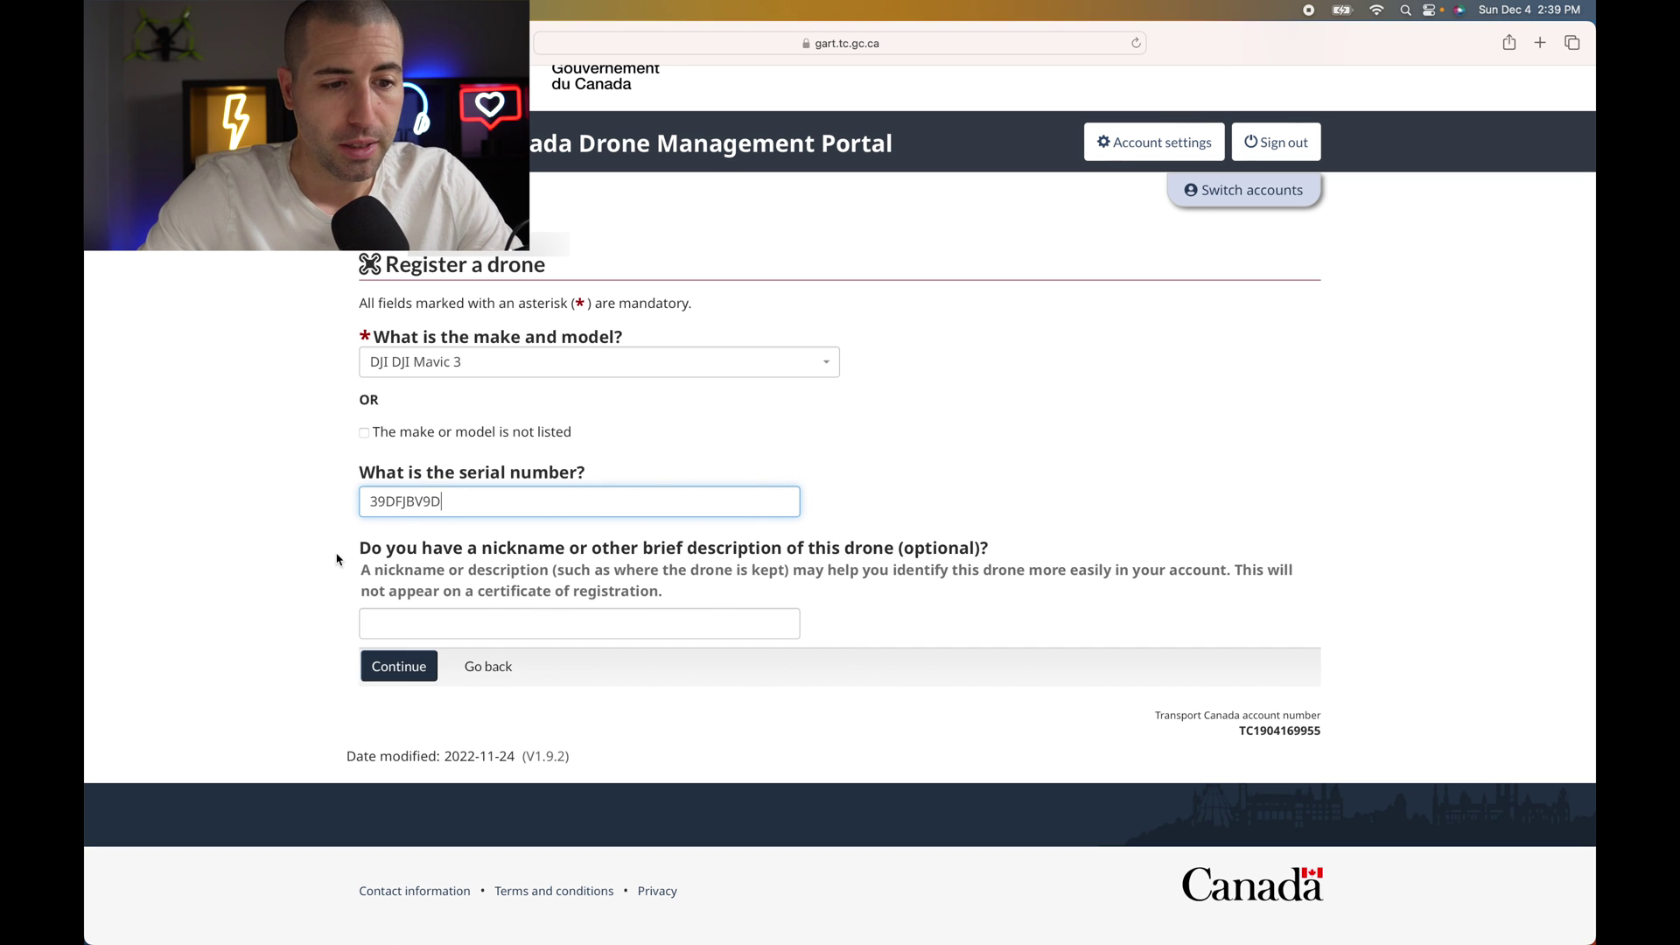
scroll(396, 571, down, 1)
click(435, 623)
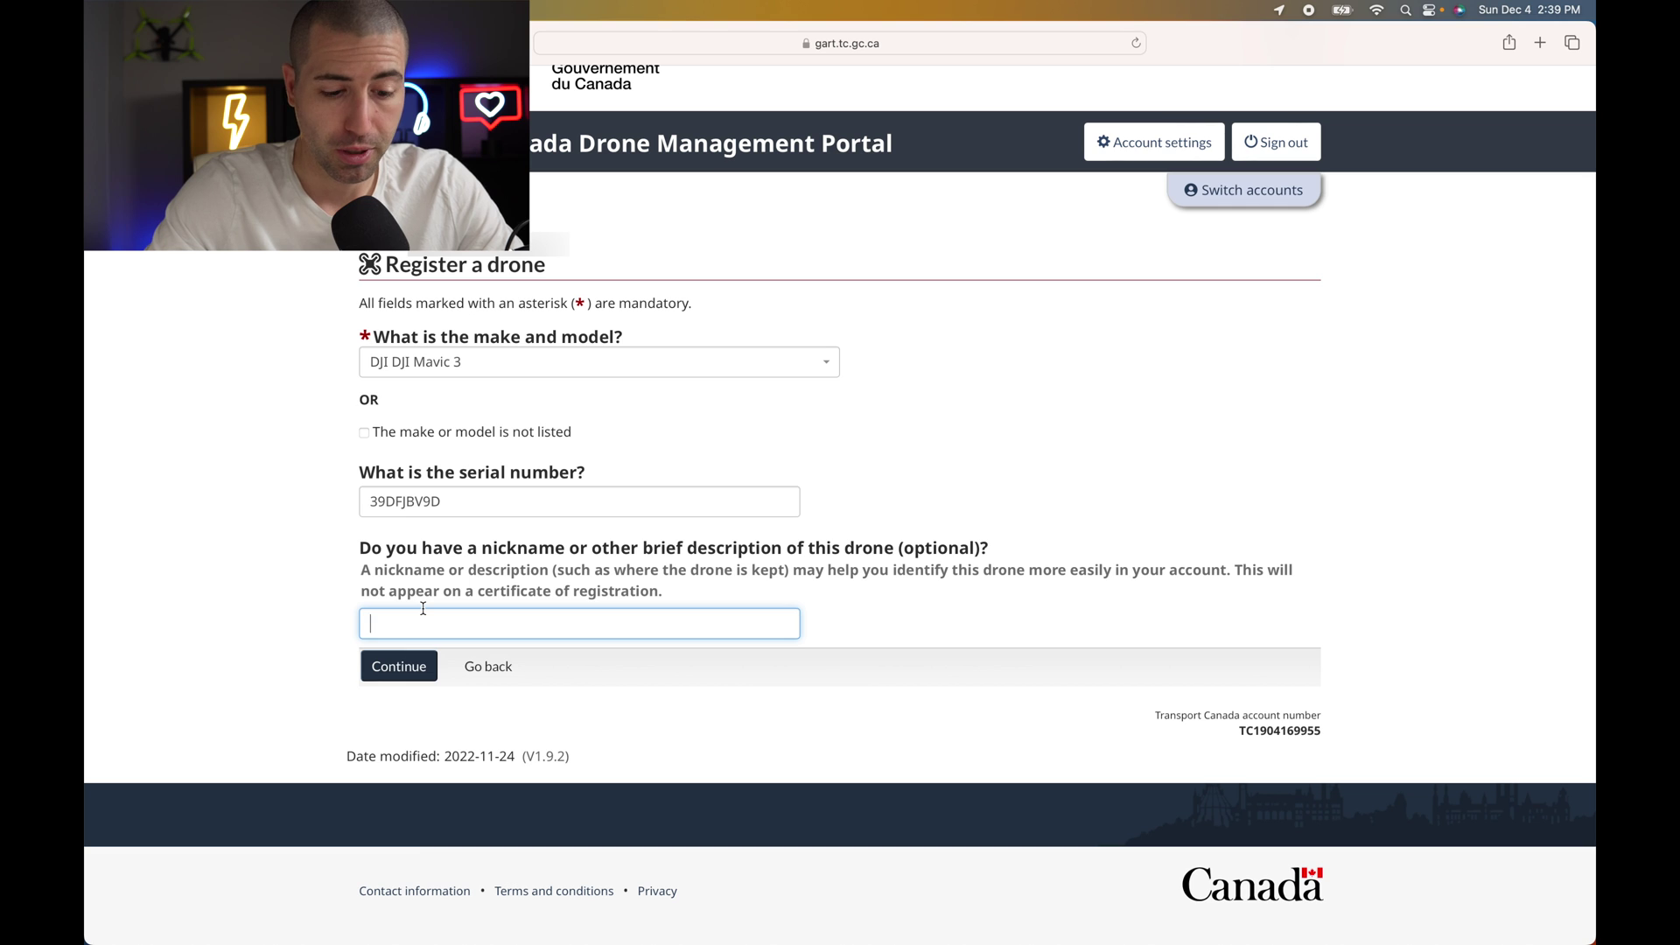
text(DRone)
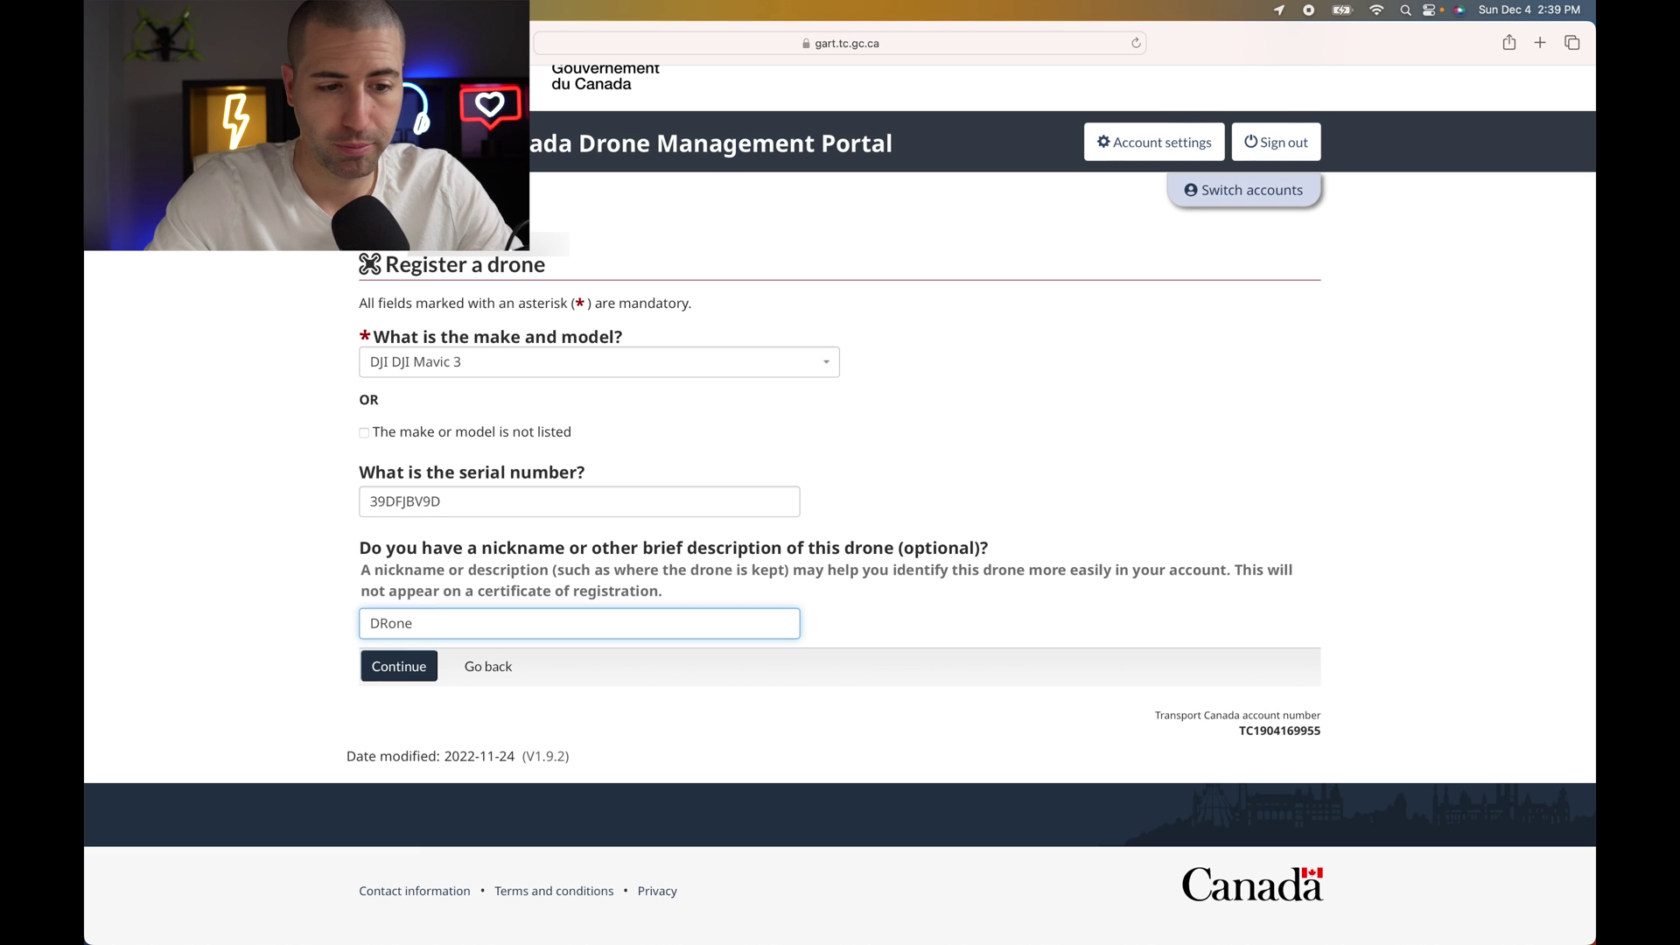
key(BackSpace)
text(D)
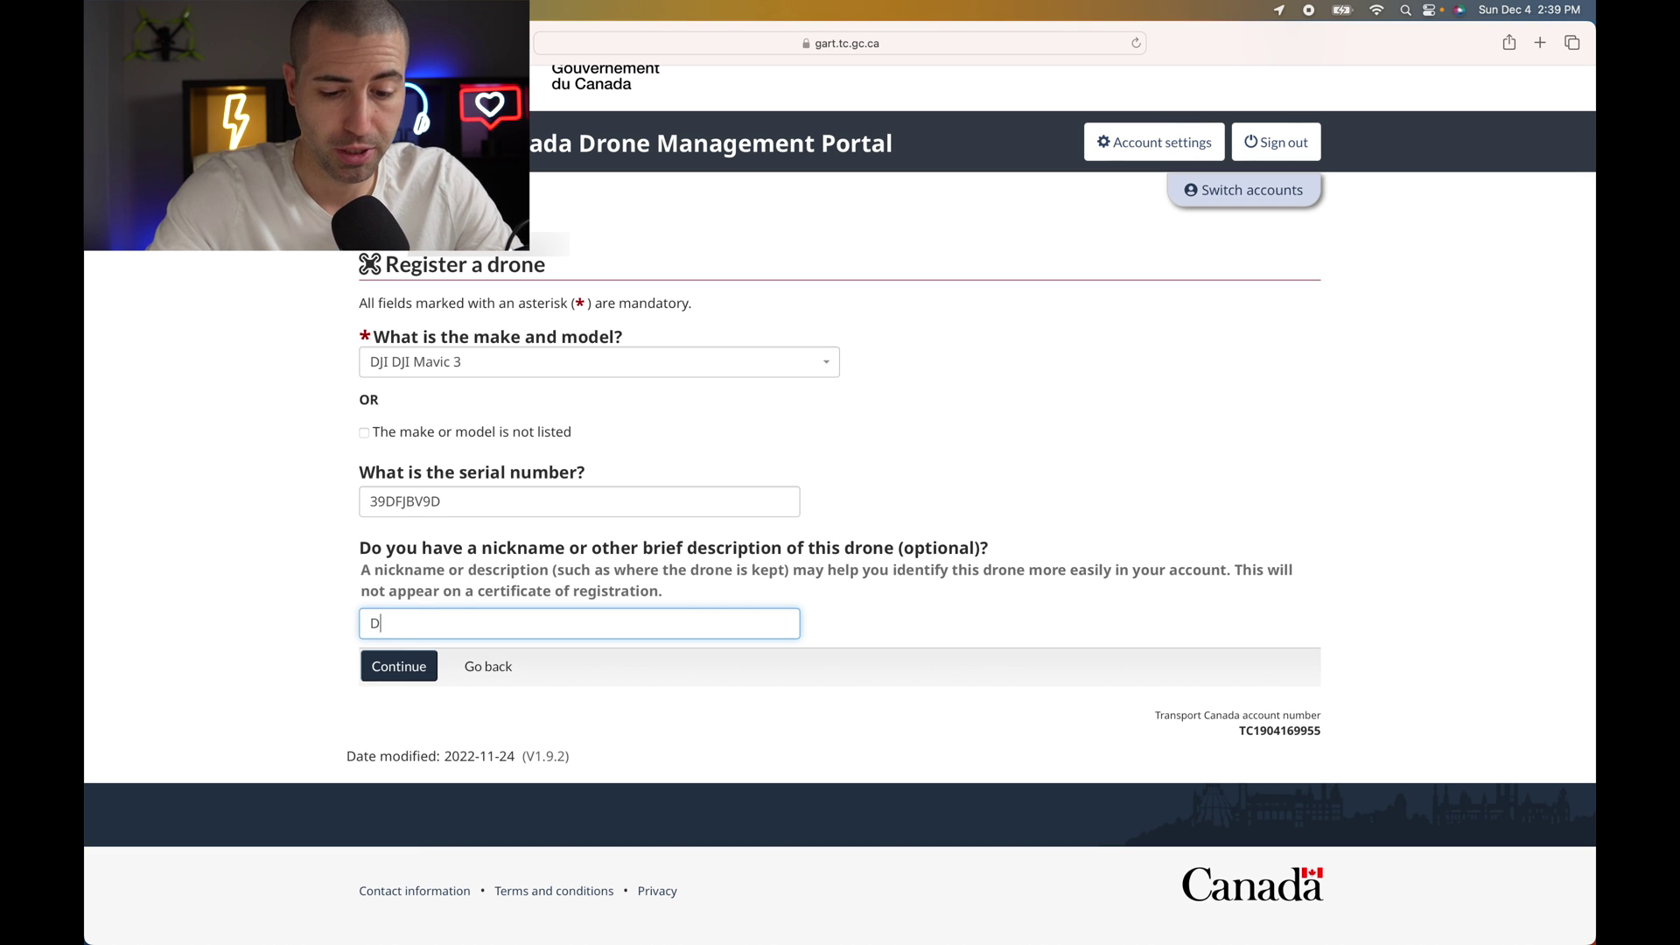
text(JI Mavic)
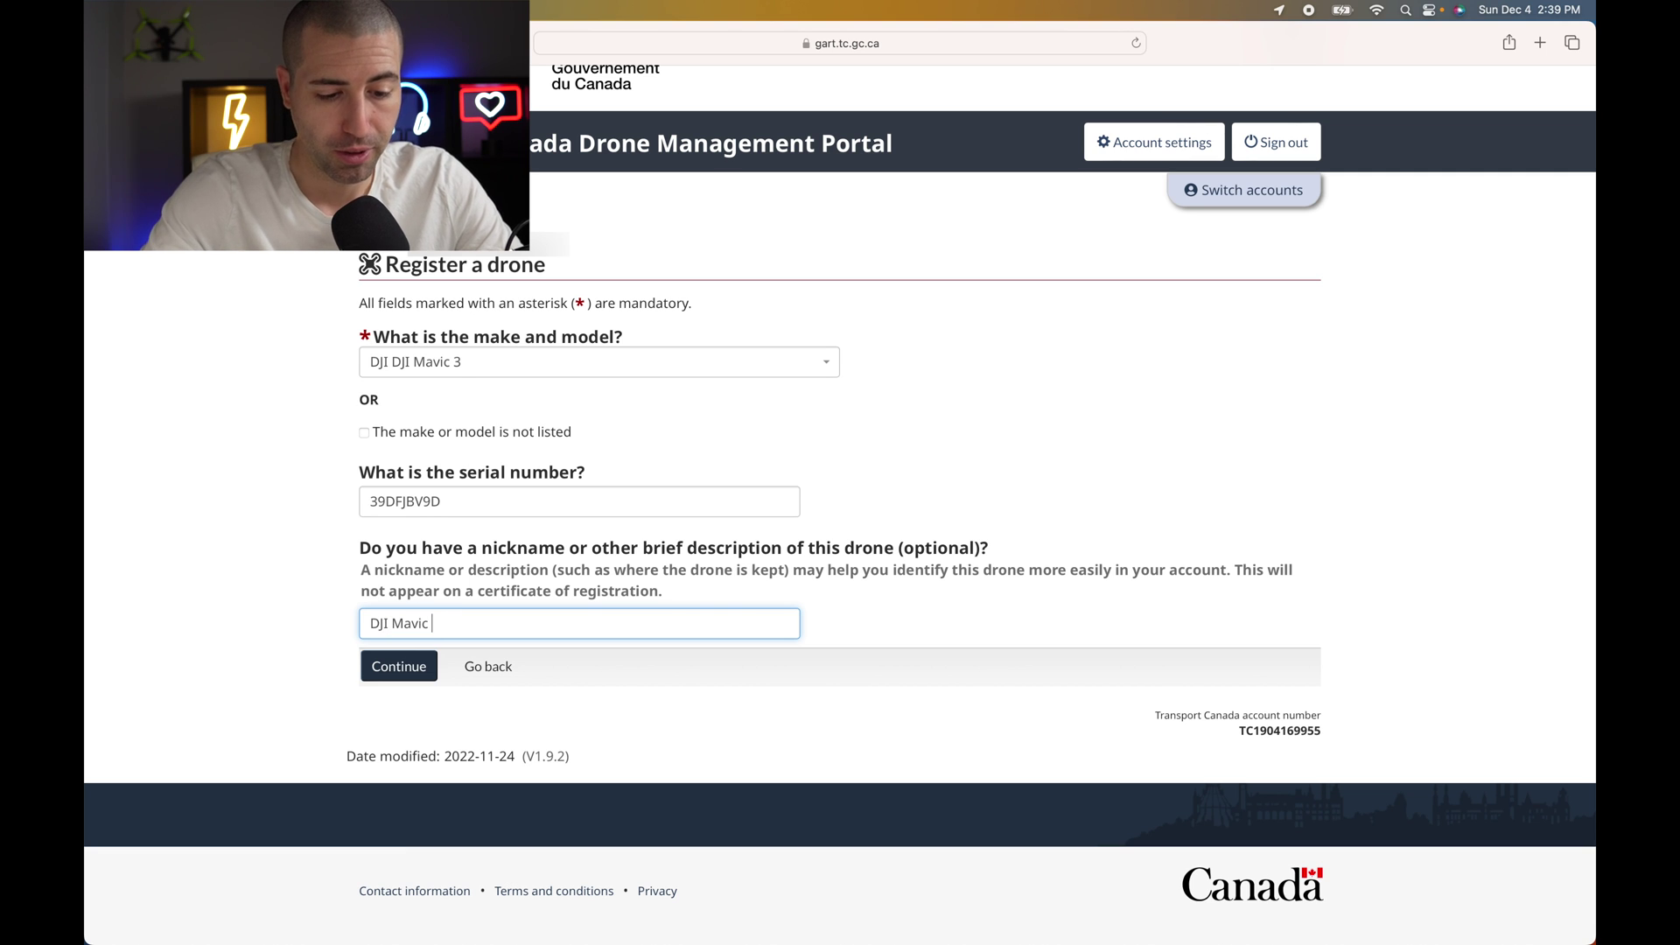
text( #)
key(BackSpace)
text(3)
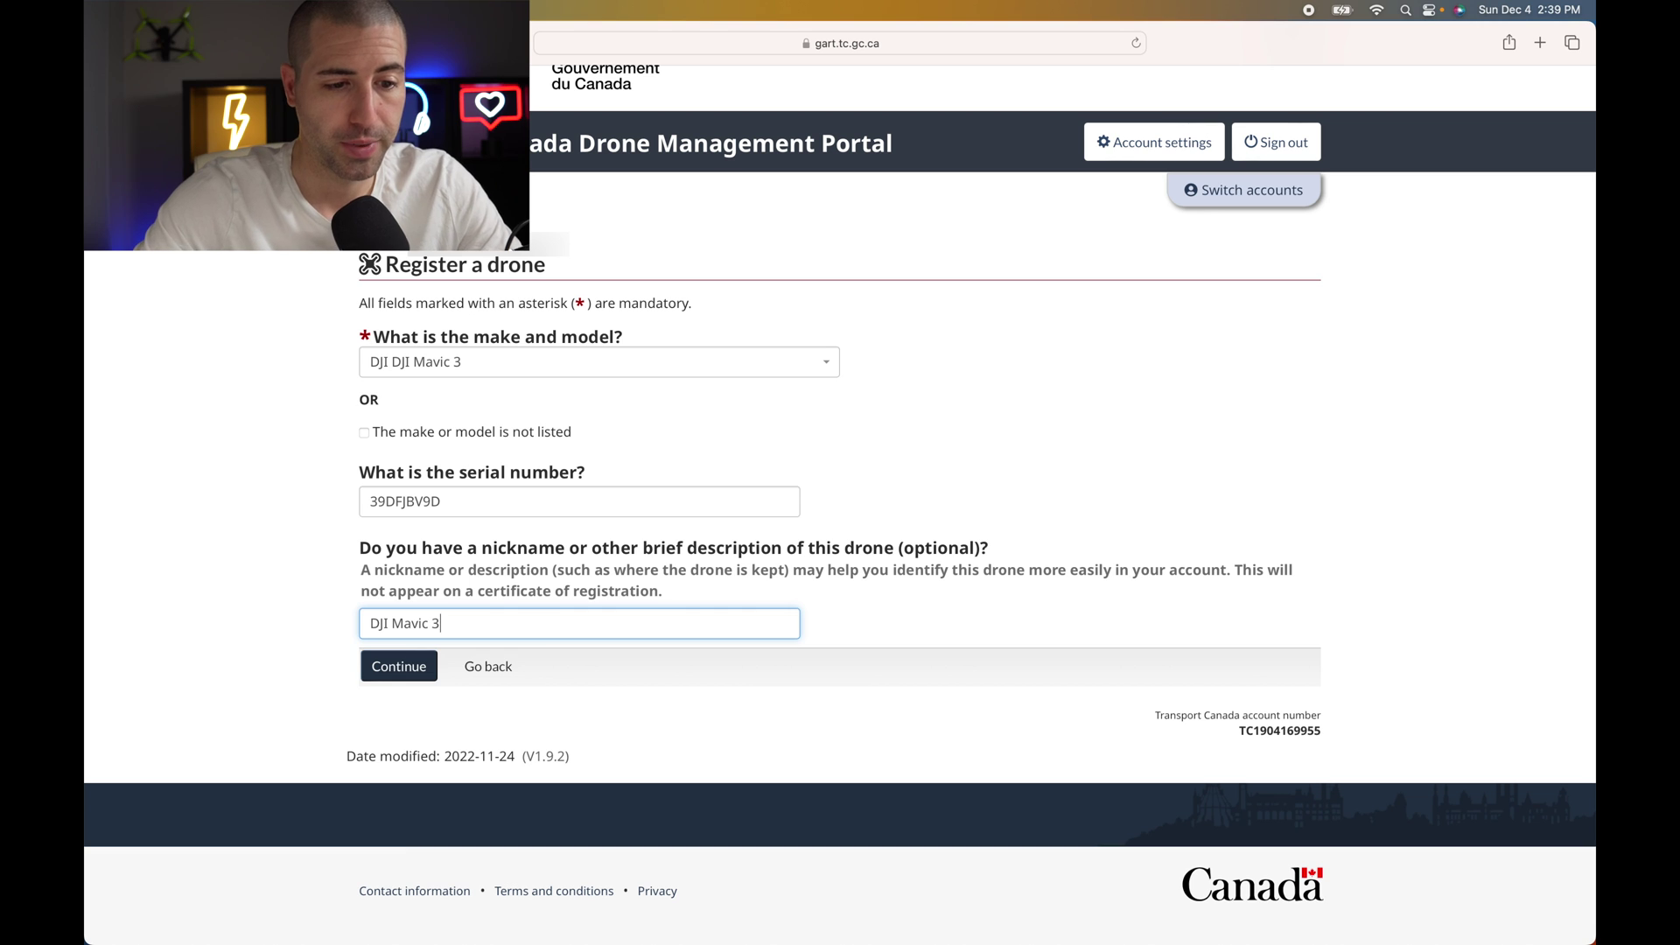
click(318, 634)
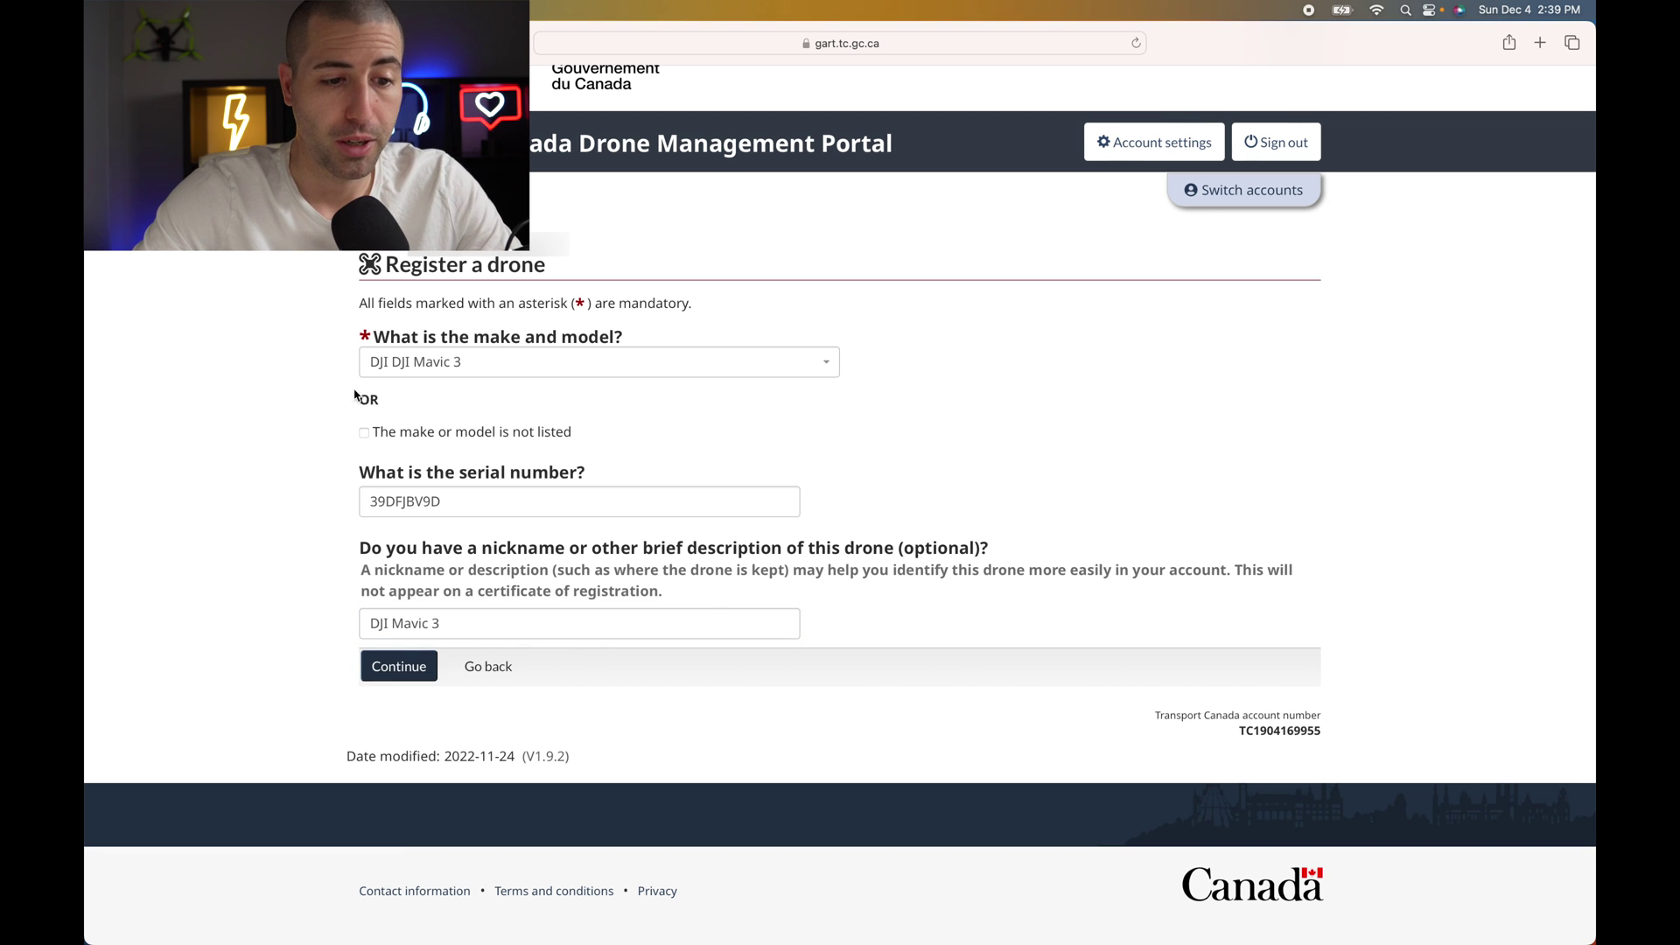
click(402, 670)
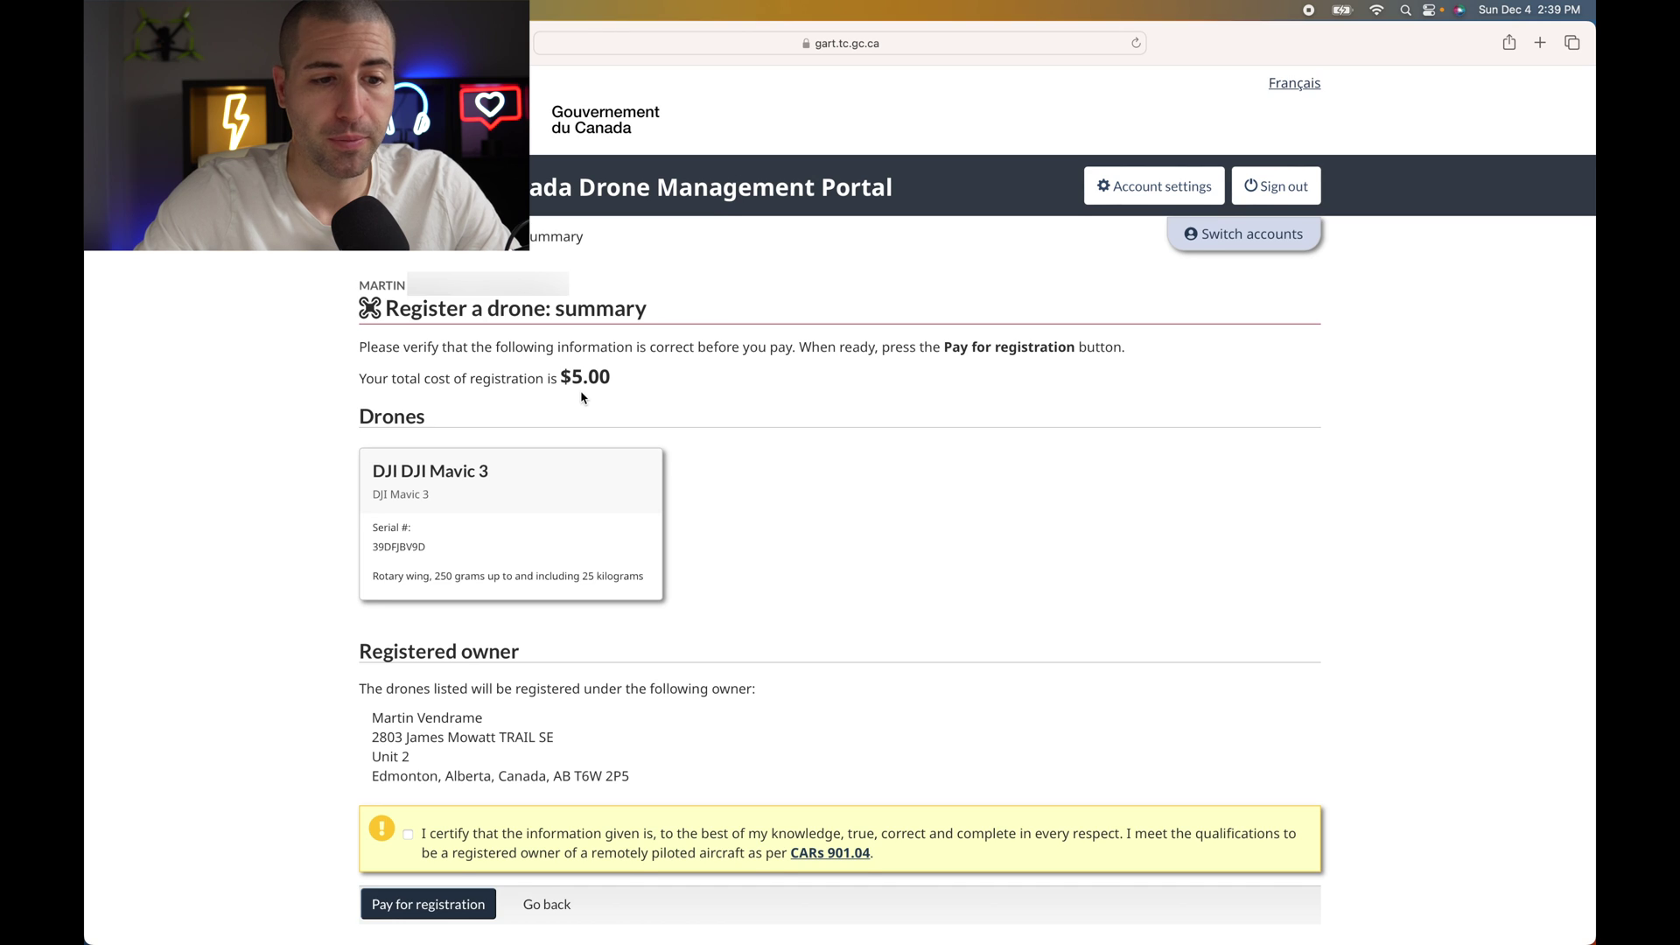
- Review the Mavic 3 summary card, untick the certification, and go back to the purchase details
scroll(583, 397, down, 2)
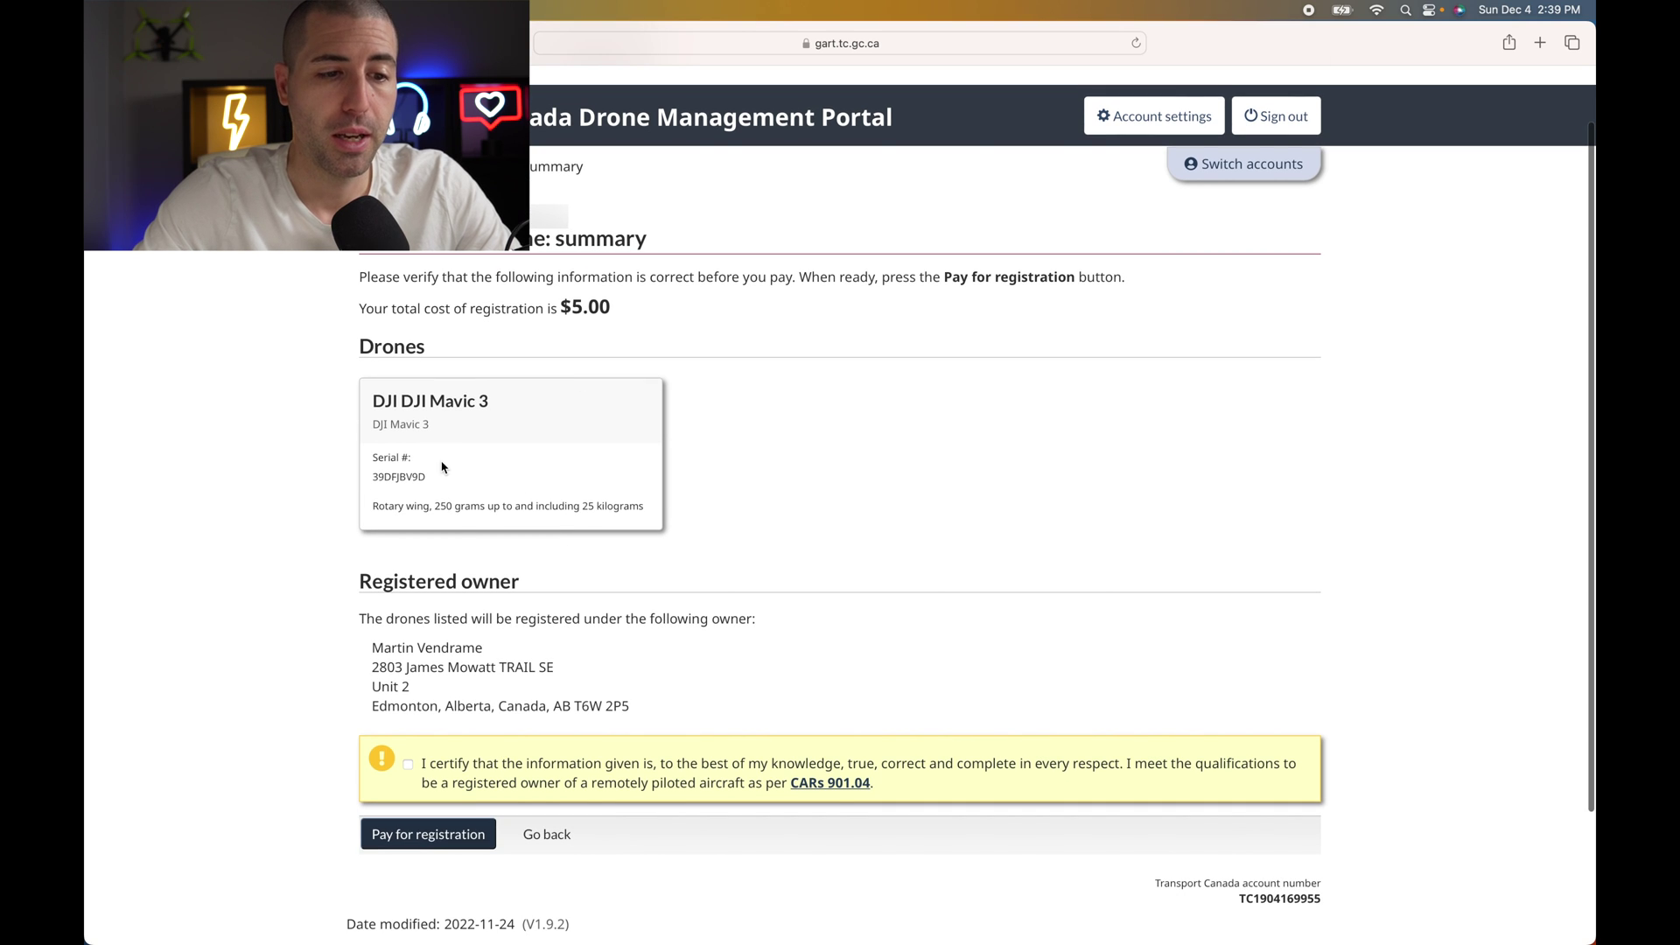
drag(369, 465, 640, 520)
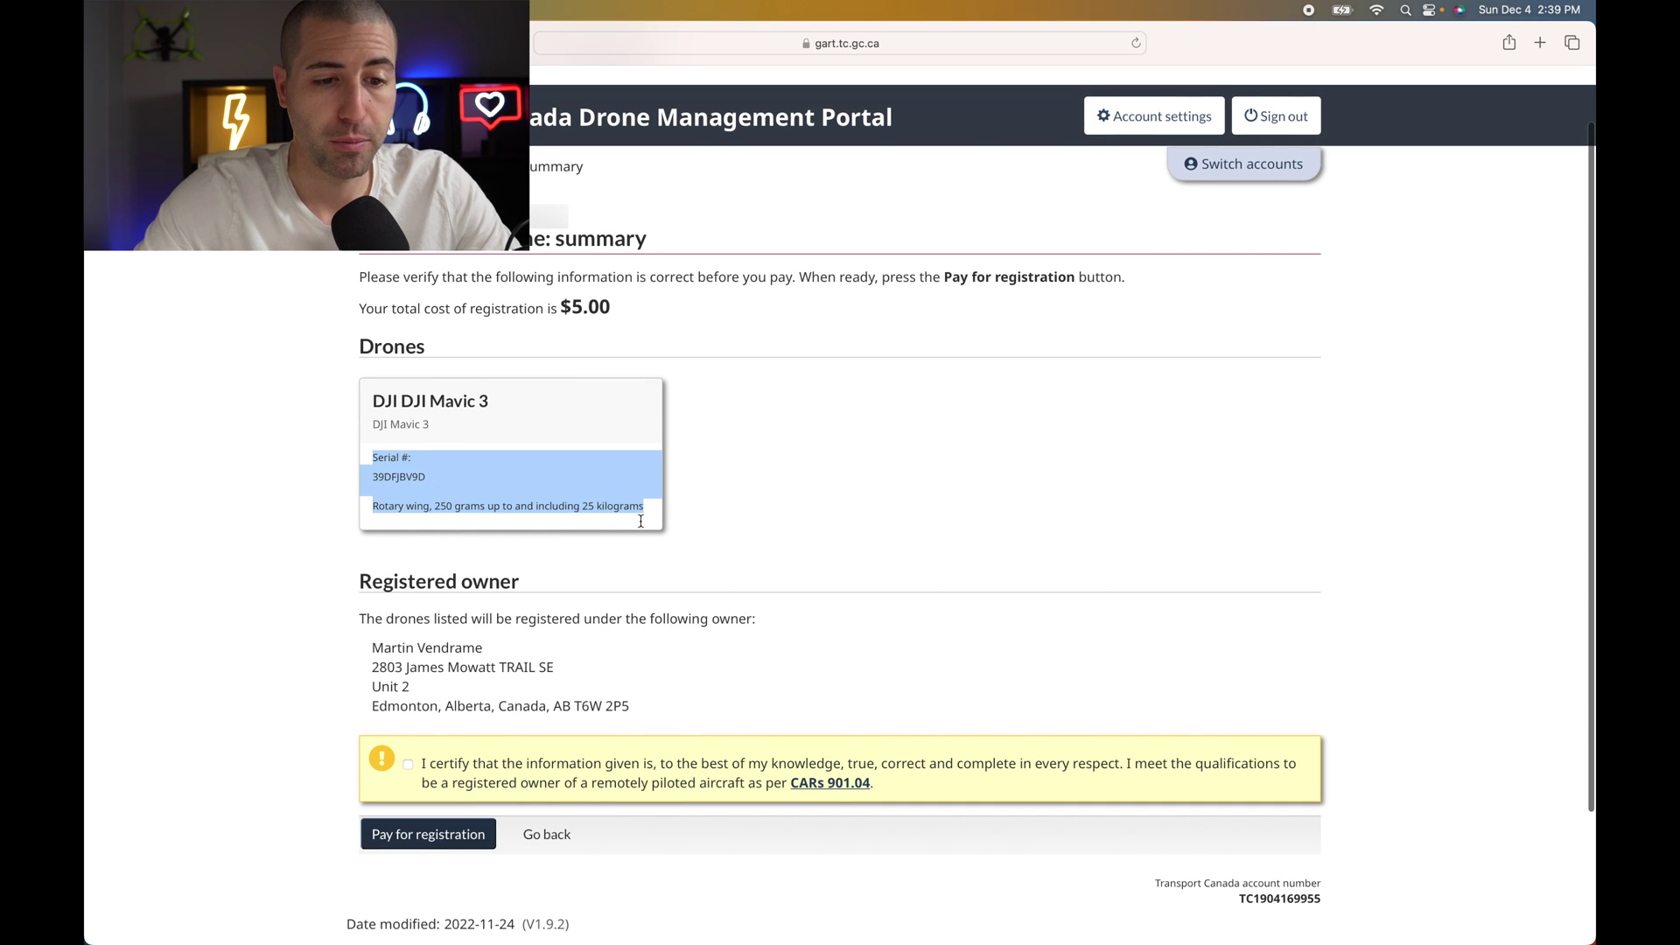
click(680, 520)
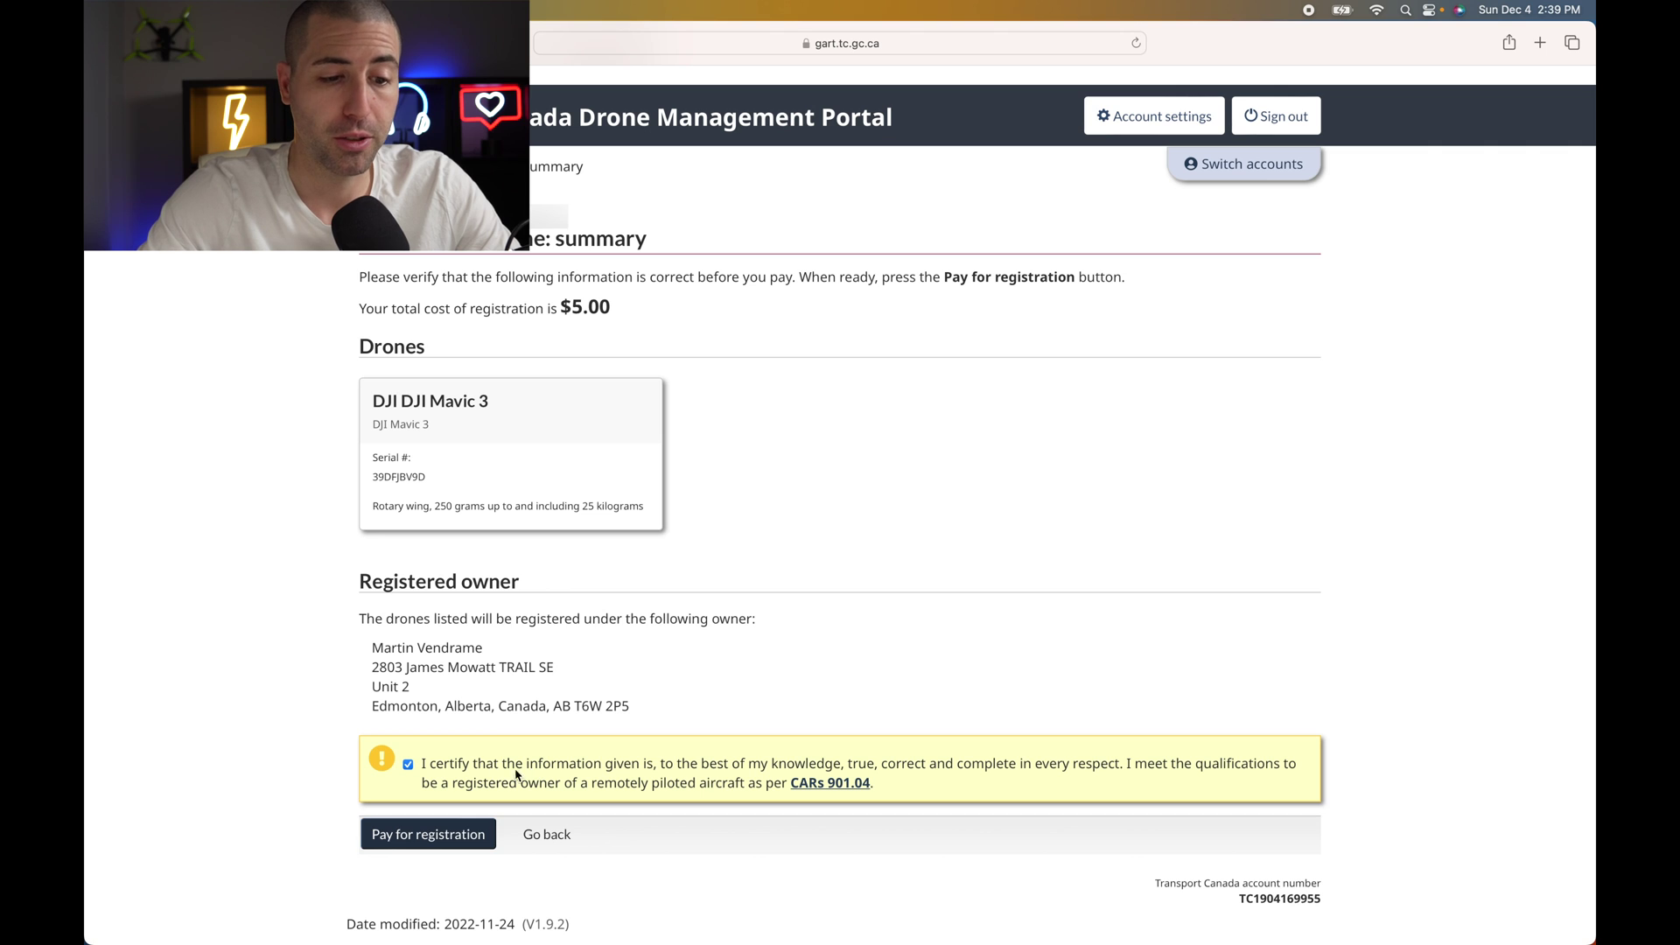
click(408, 765)
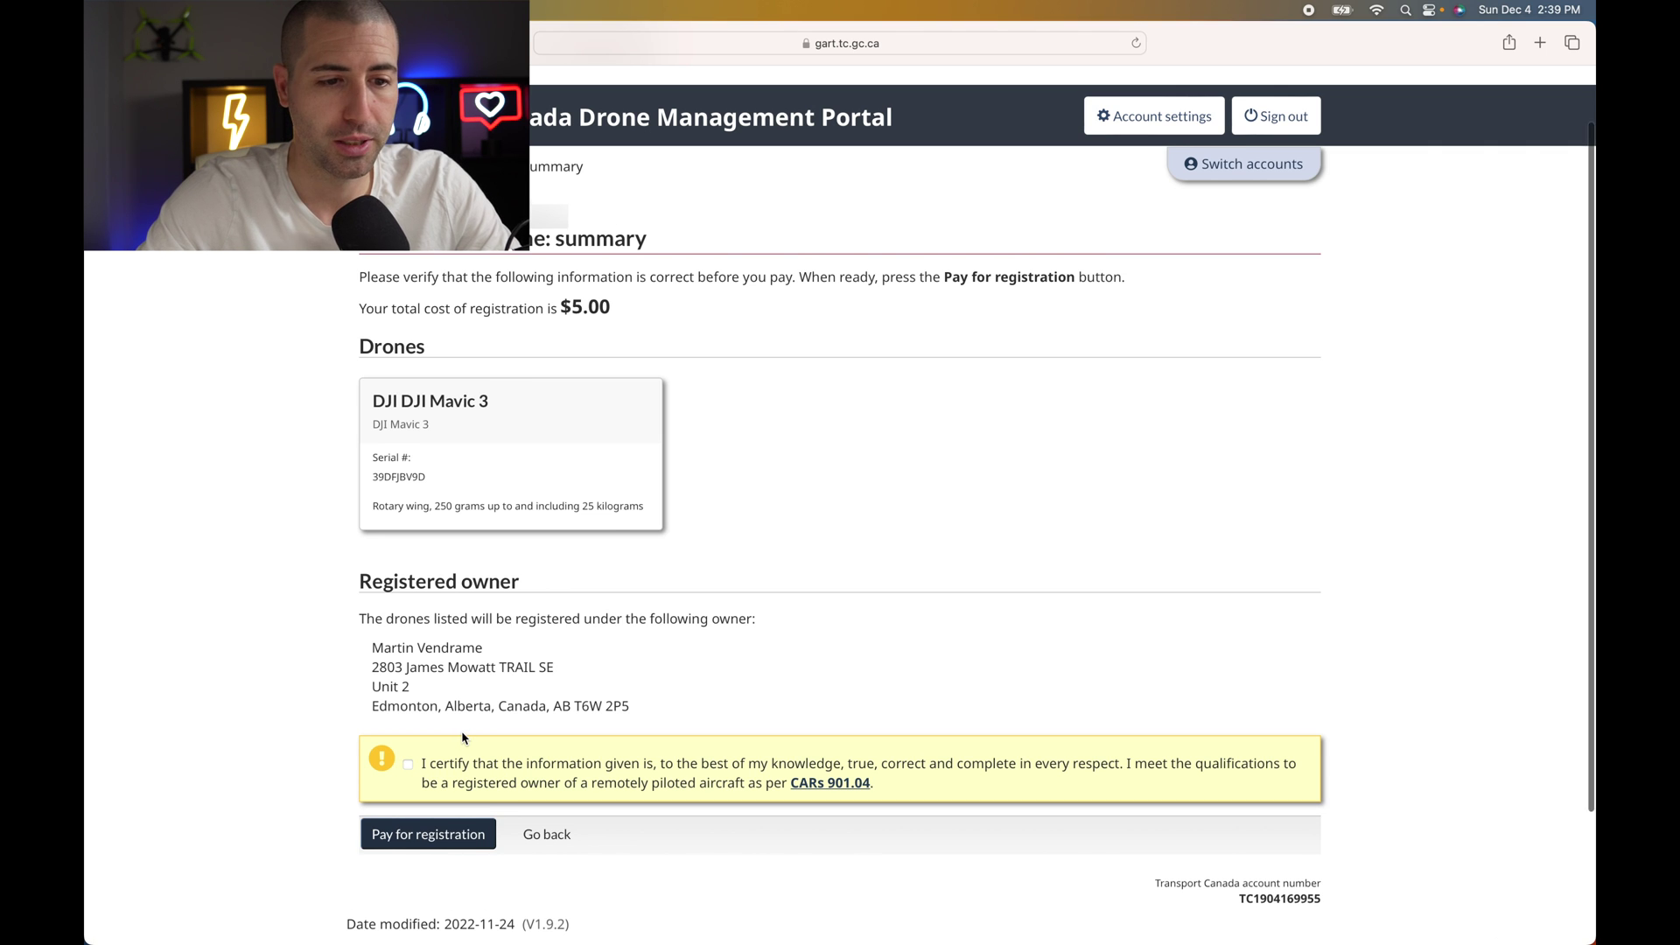
scroll(490, 744, down, 1)
scroll(554, 618, up, 2)
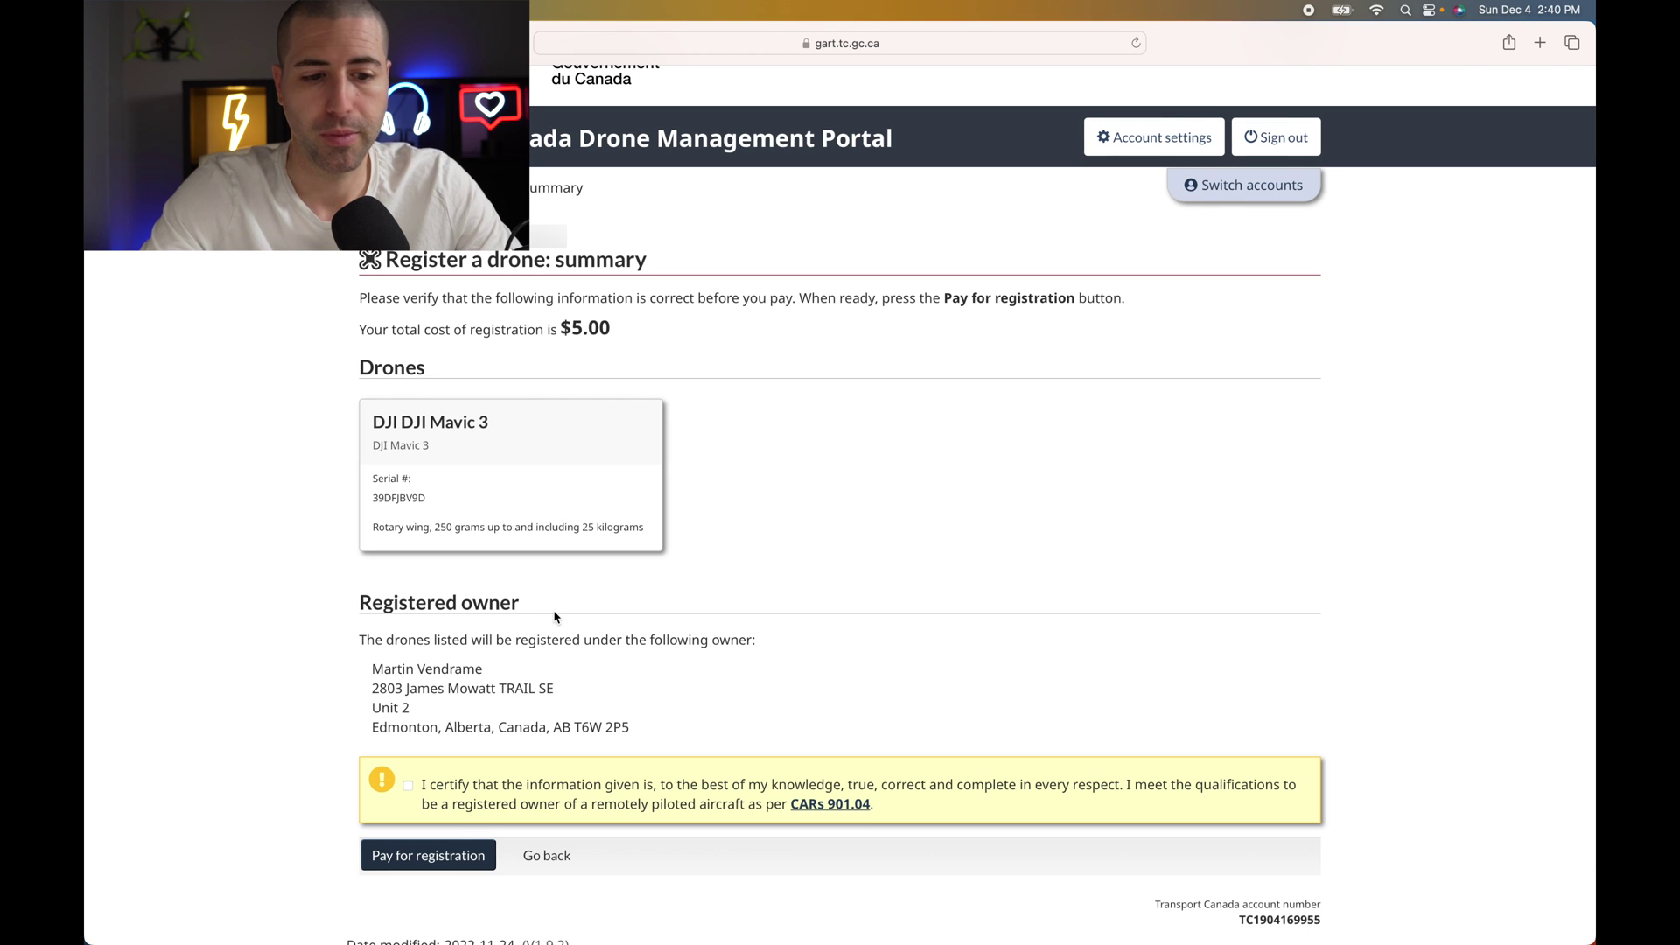
click(548, 856)
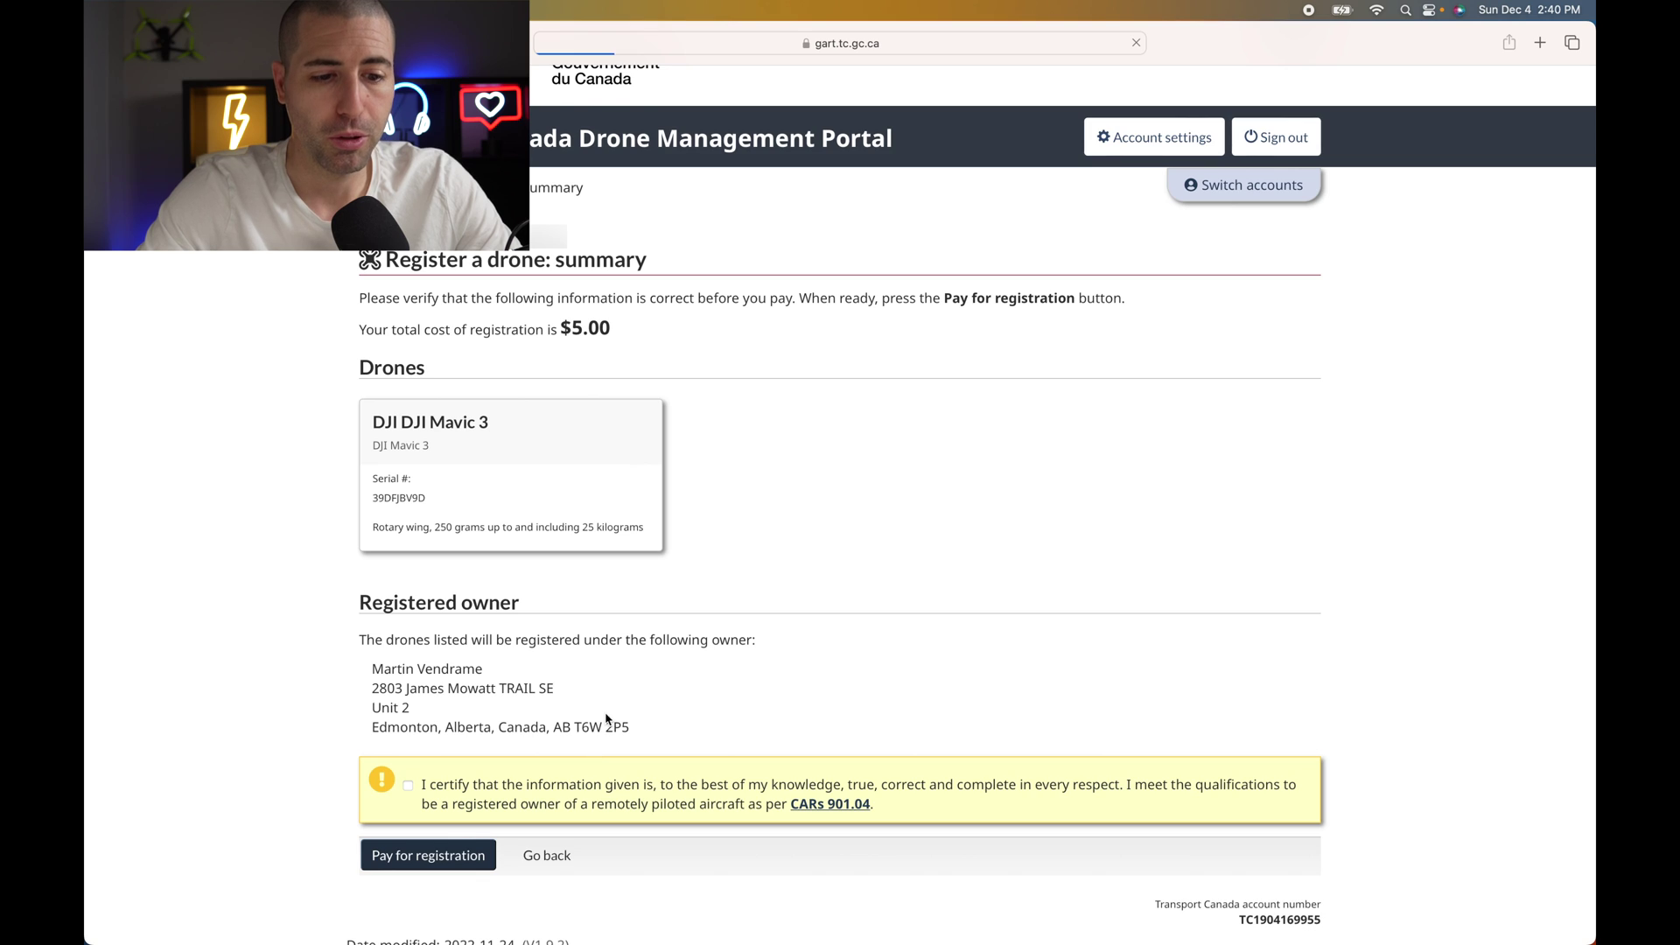
click(495, 711)
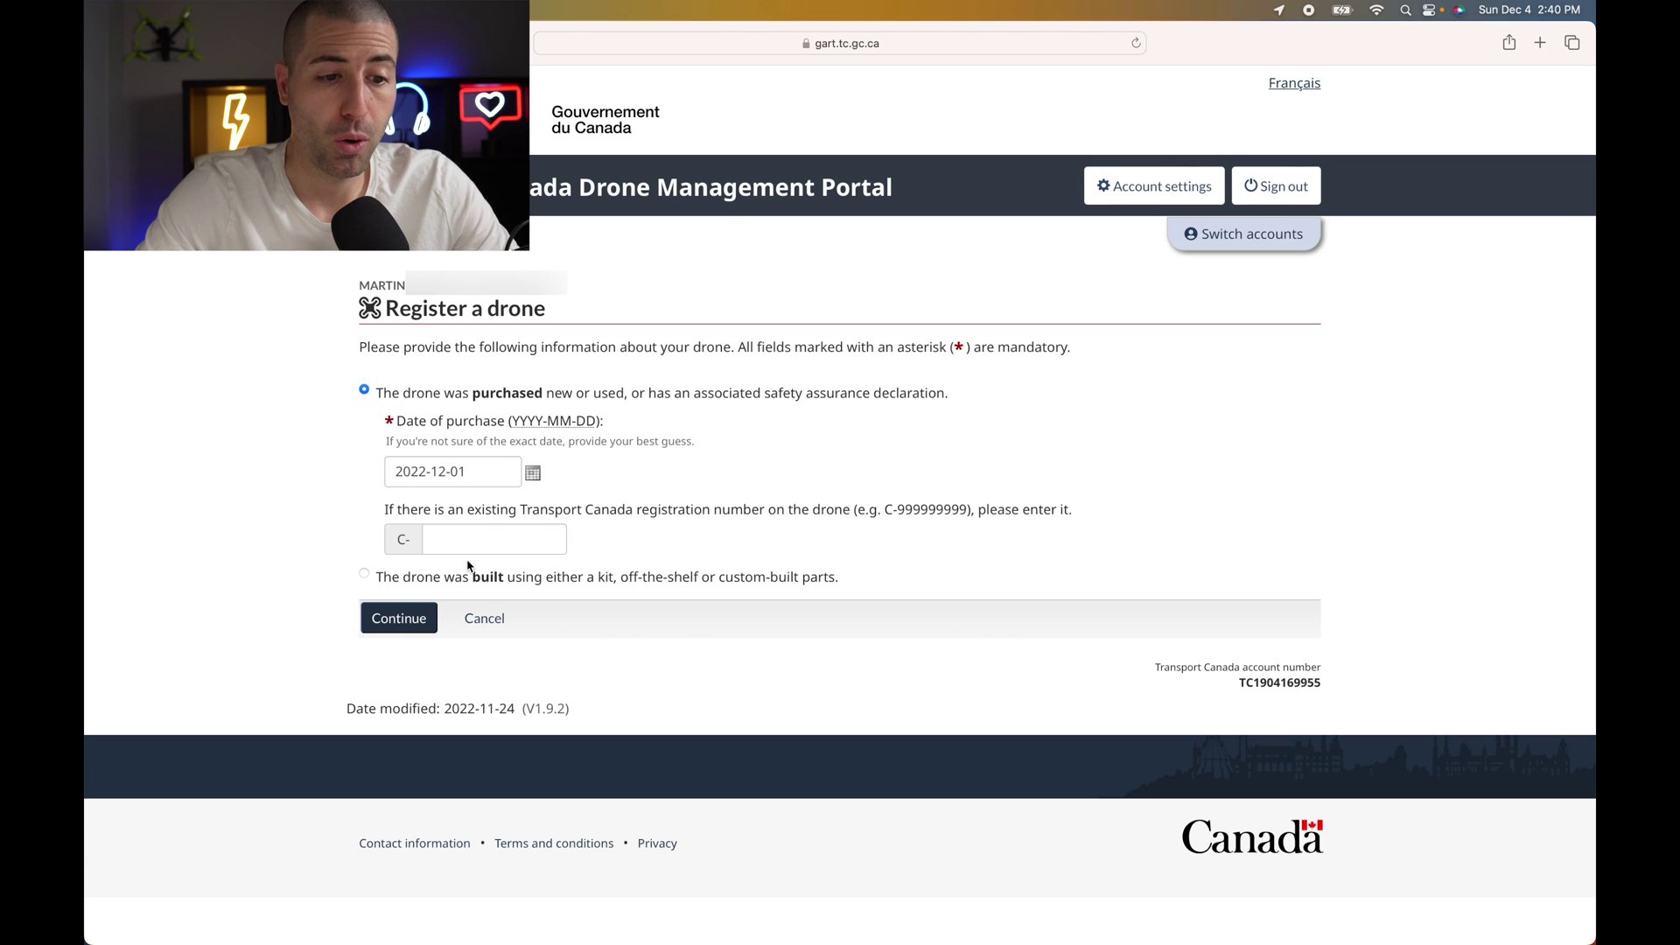
- Mark the drone as built from a kit, off-the-shelf or custom-built parts
click(366, 575)
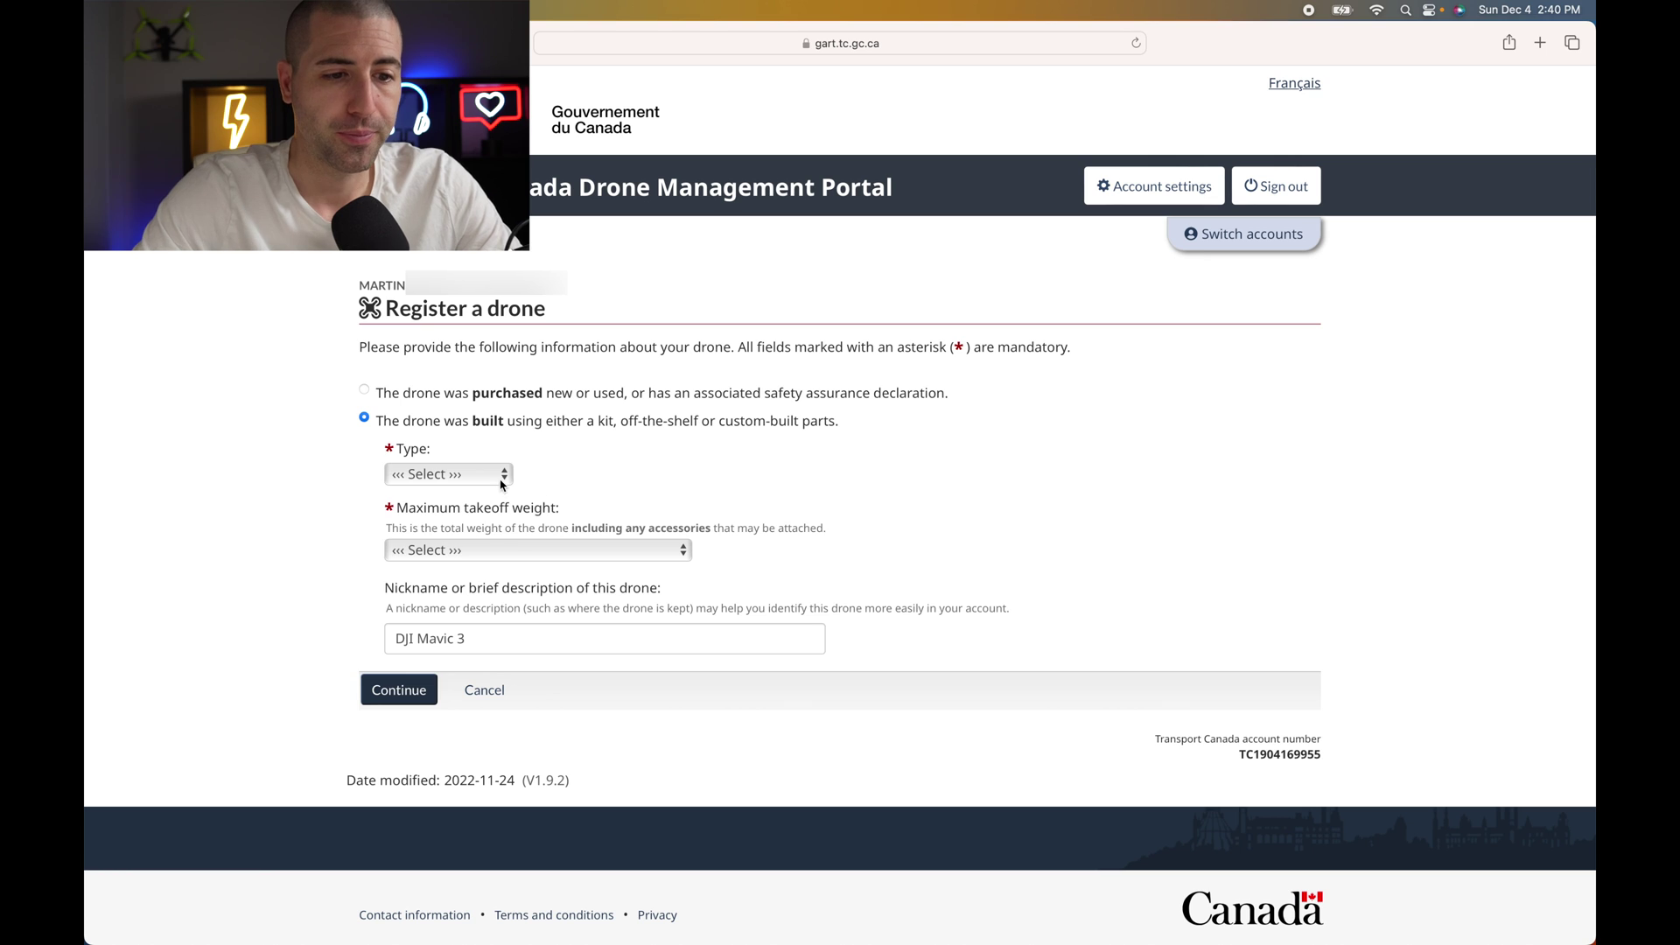
- Set type Rotary wing, maximum takeoff weight Less than 250 grams, and nickname Cinewhoop
click(502, 484)
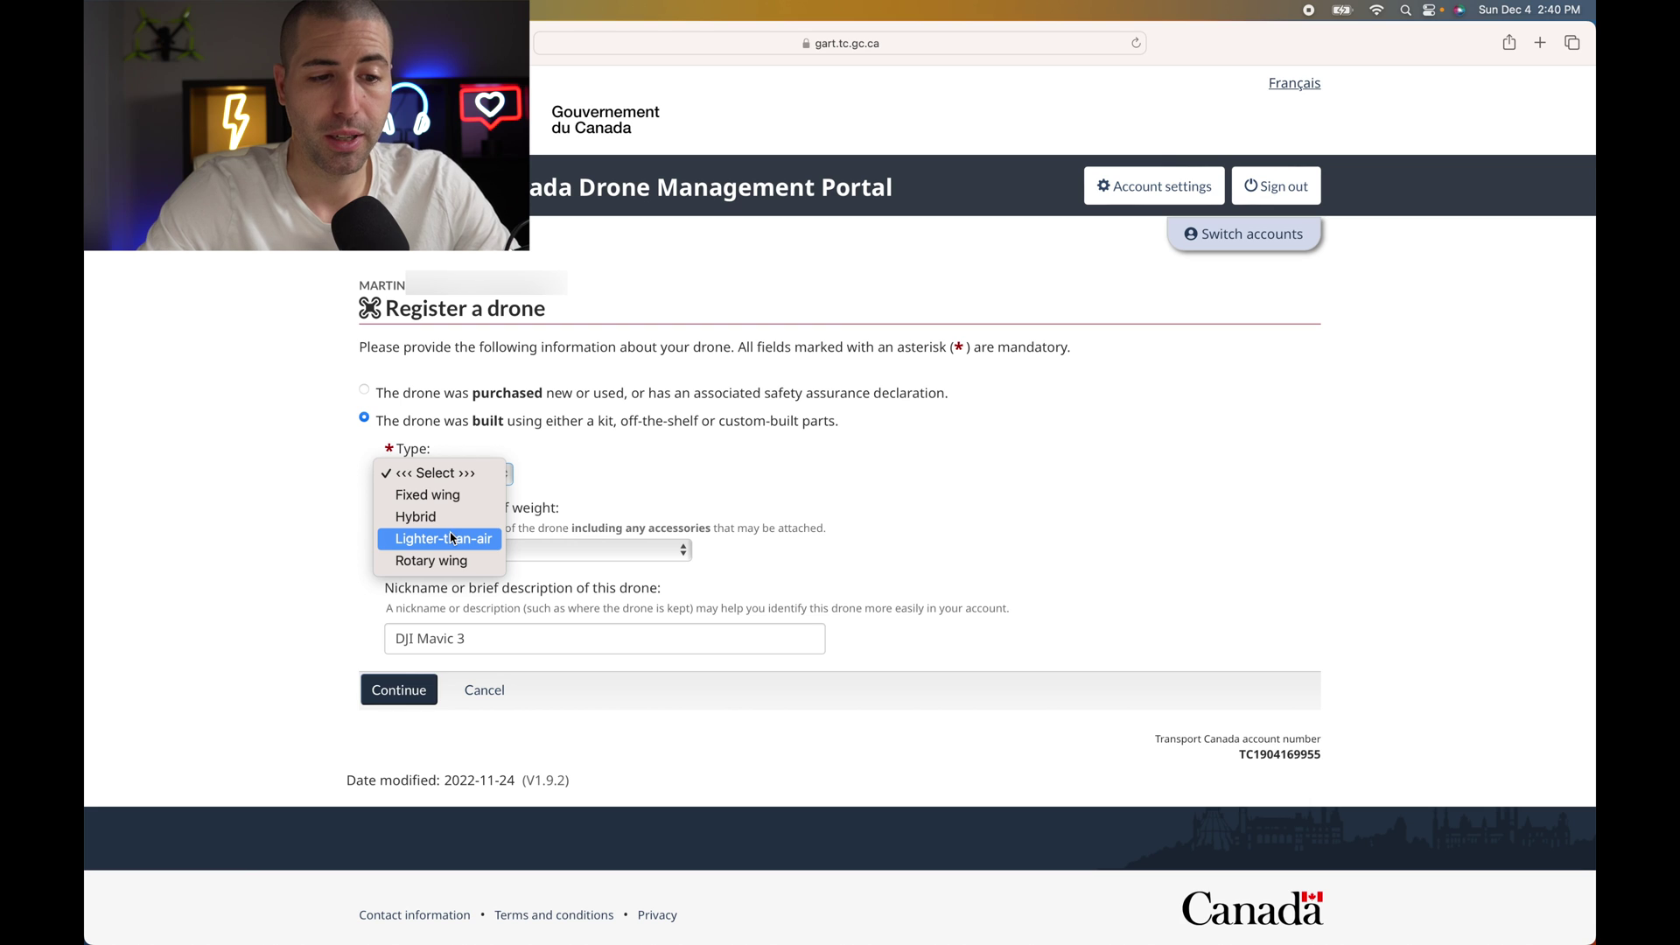
click(447, 561)
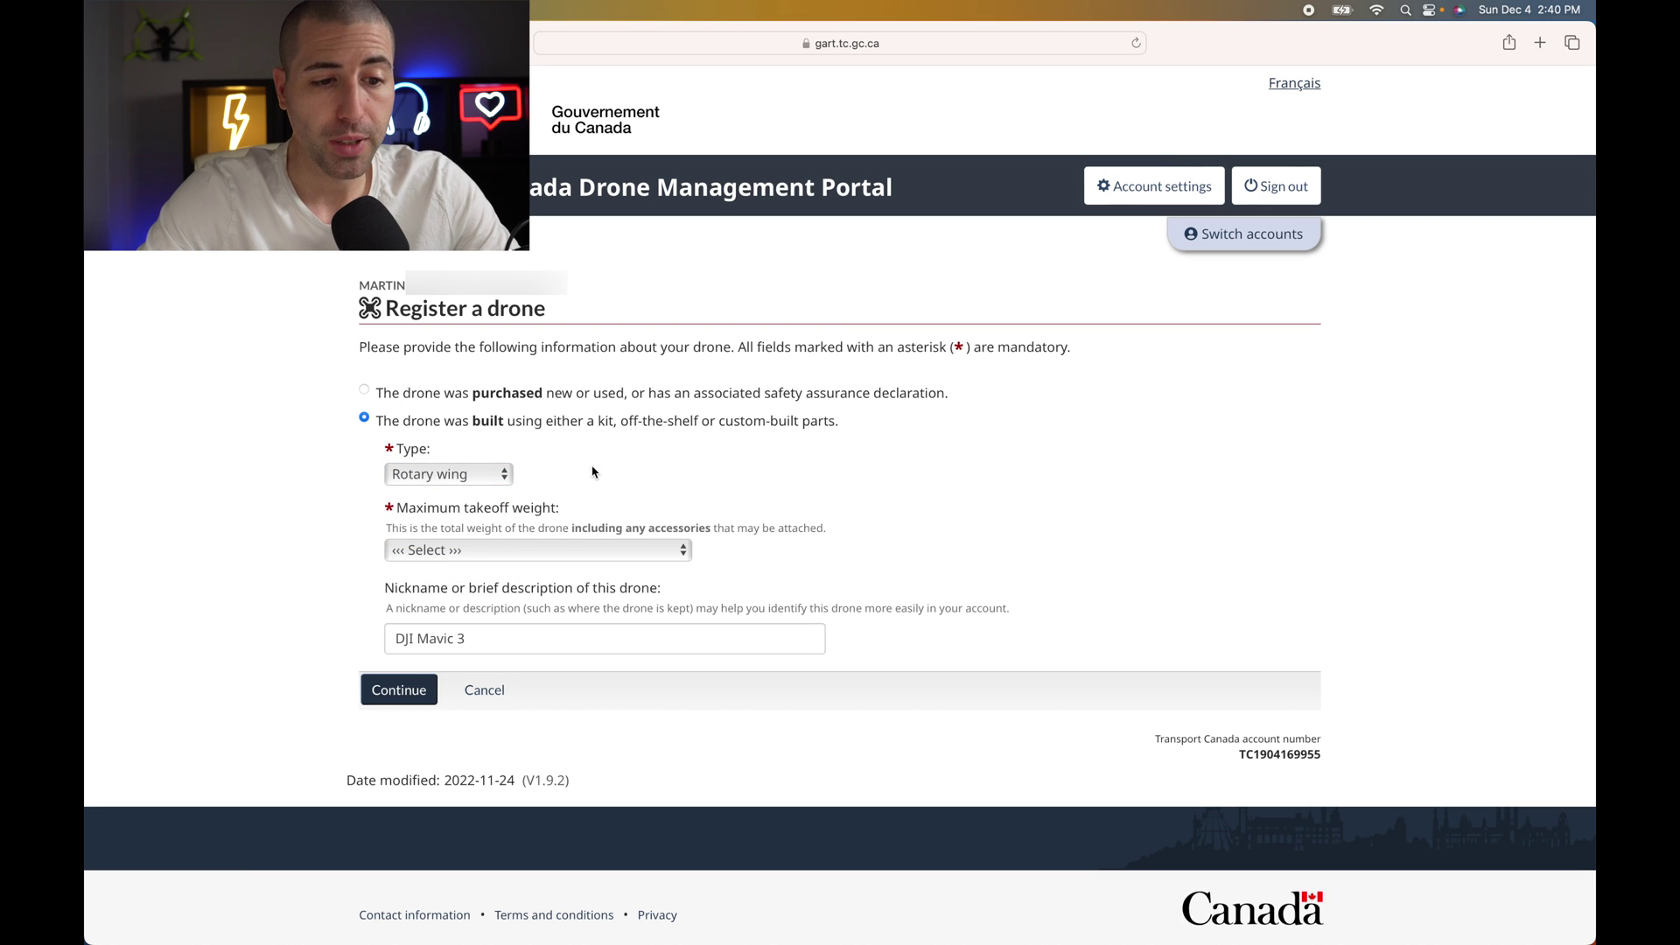
click(540, 550)
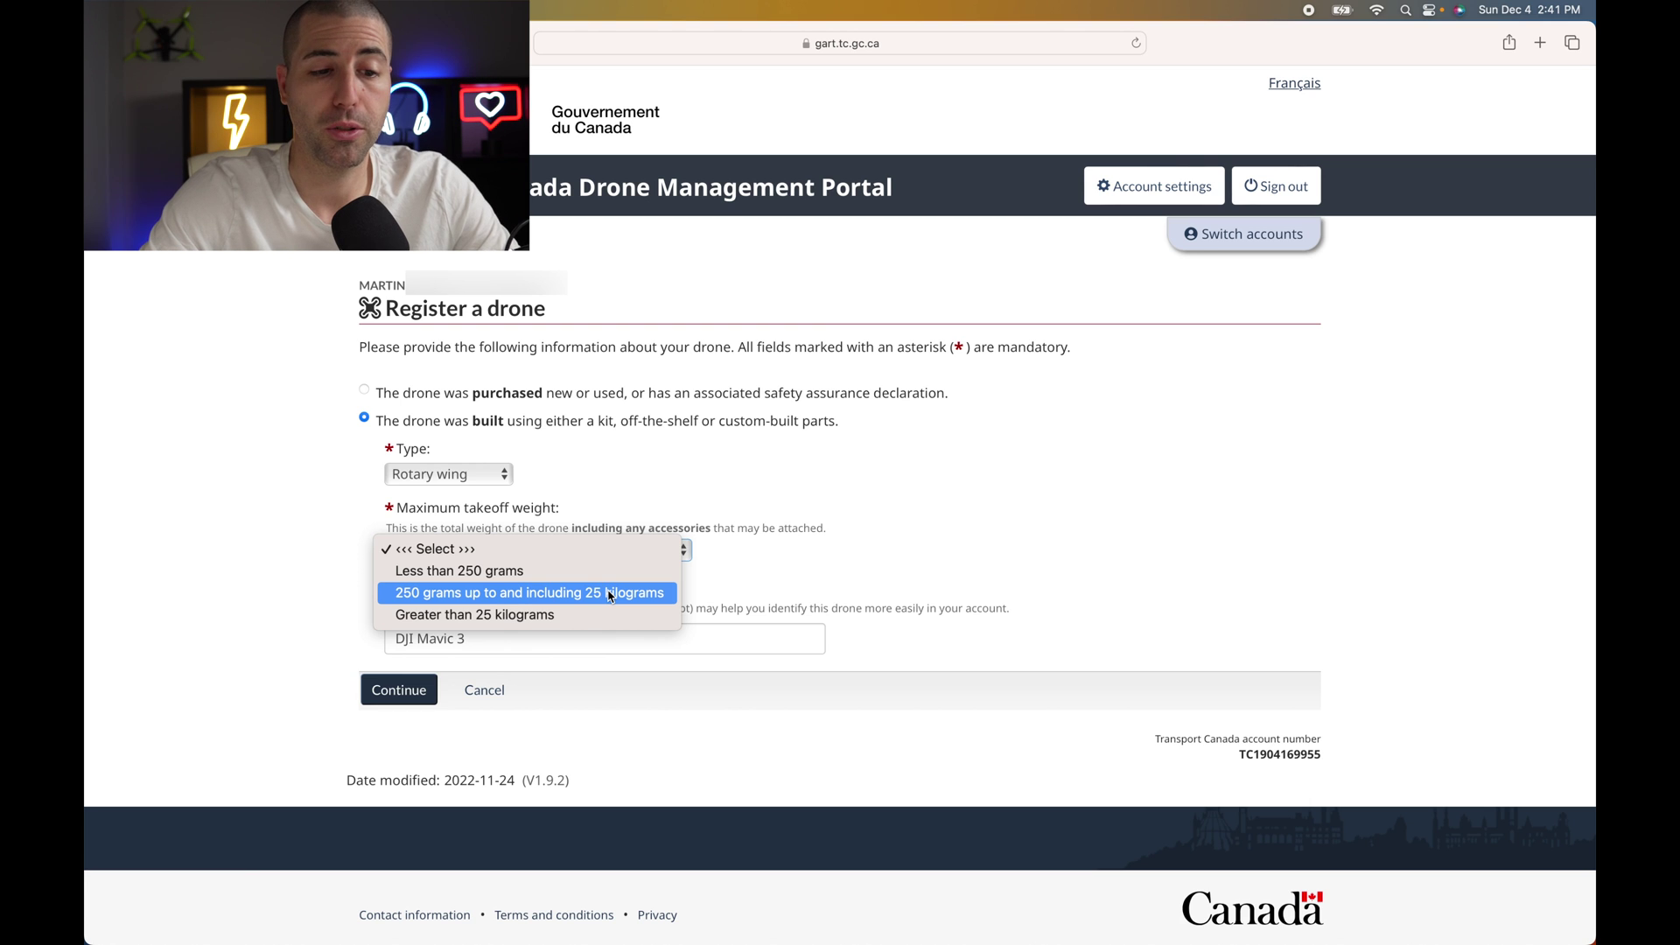
click(493, 572)
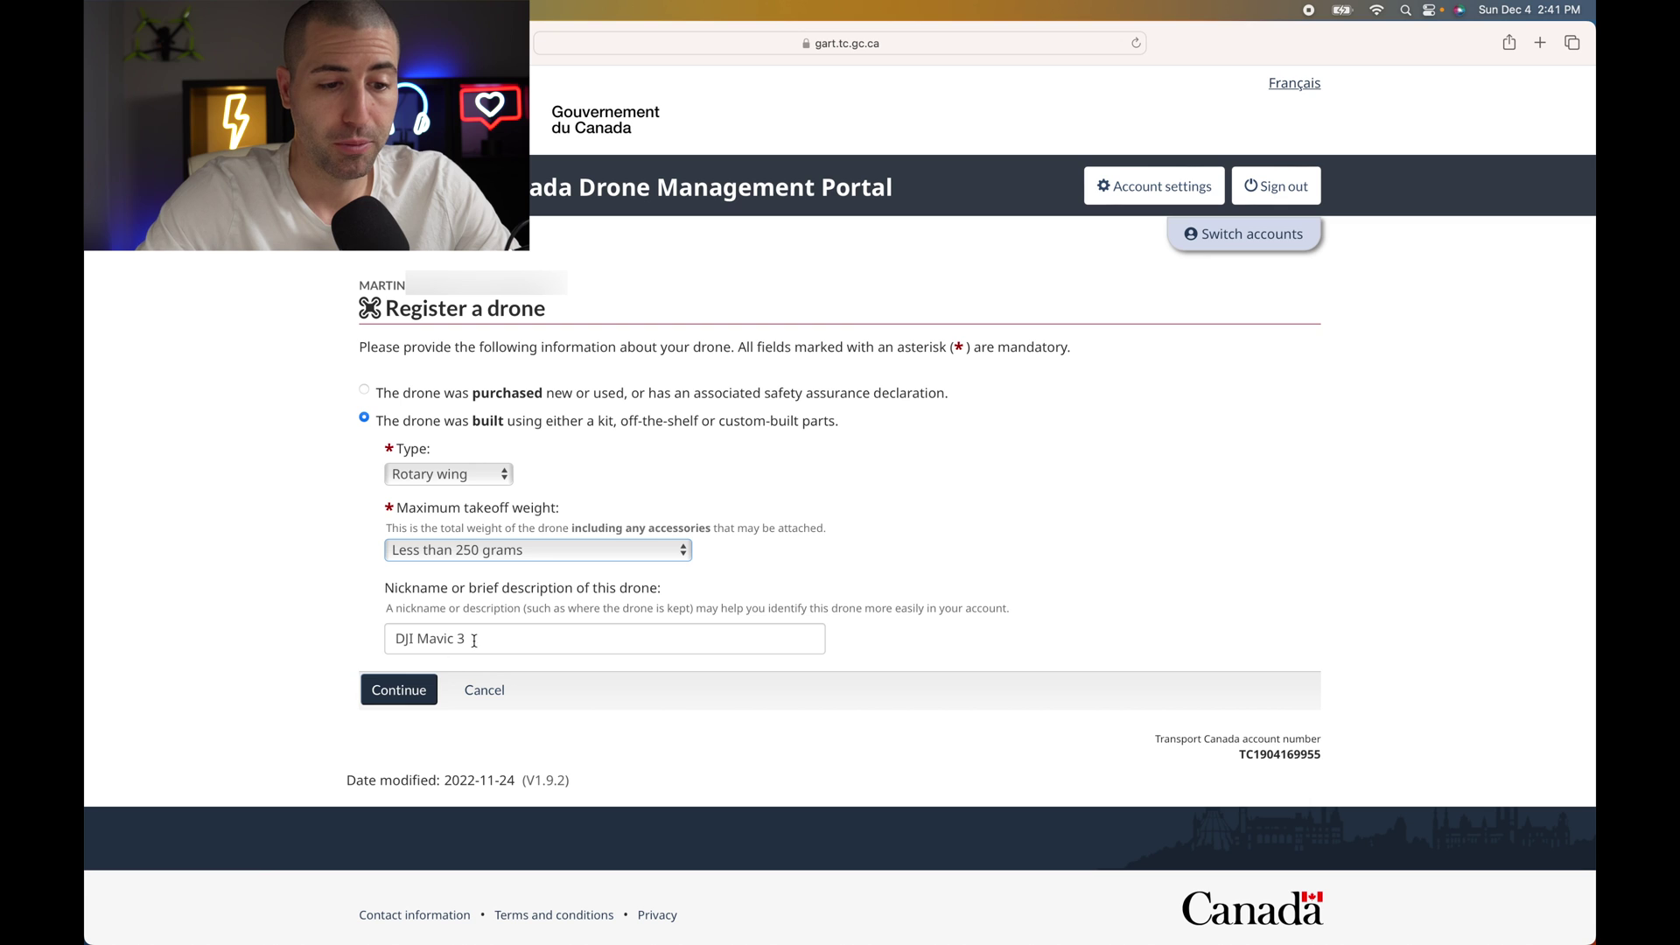
key(Tab)
text(Ci)
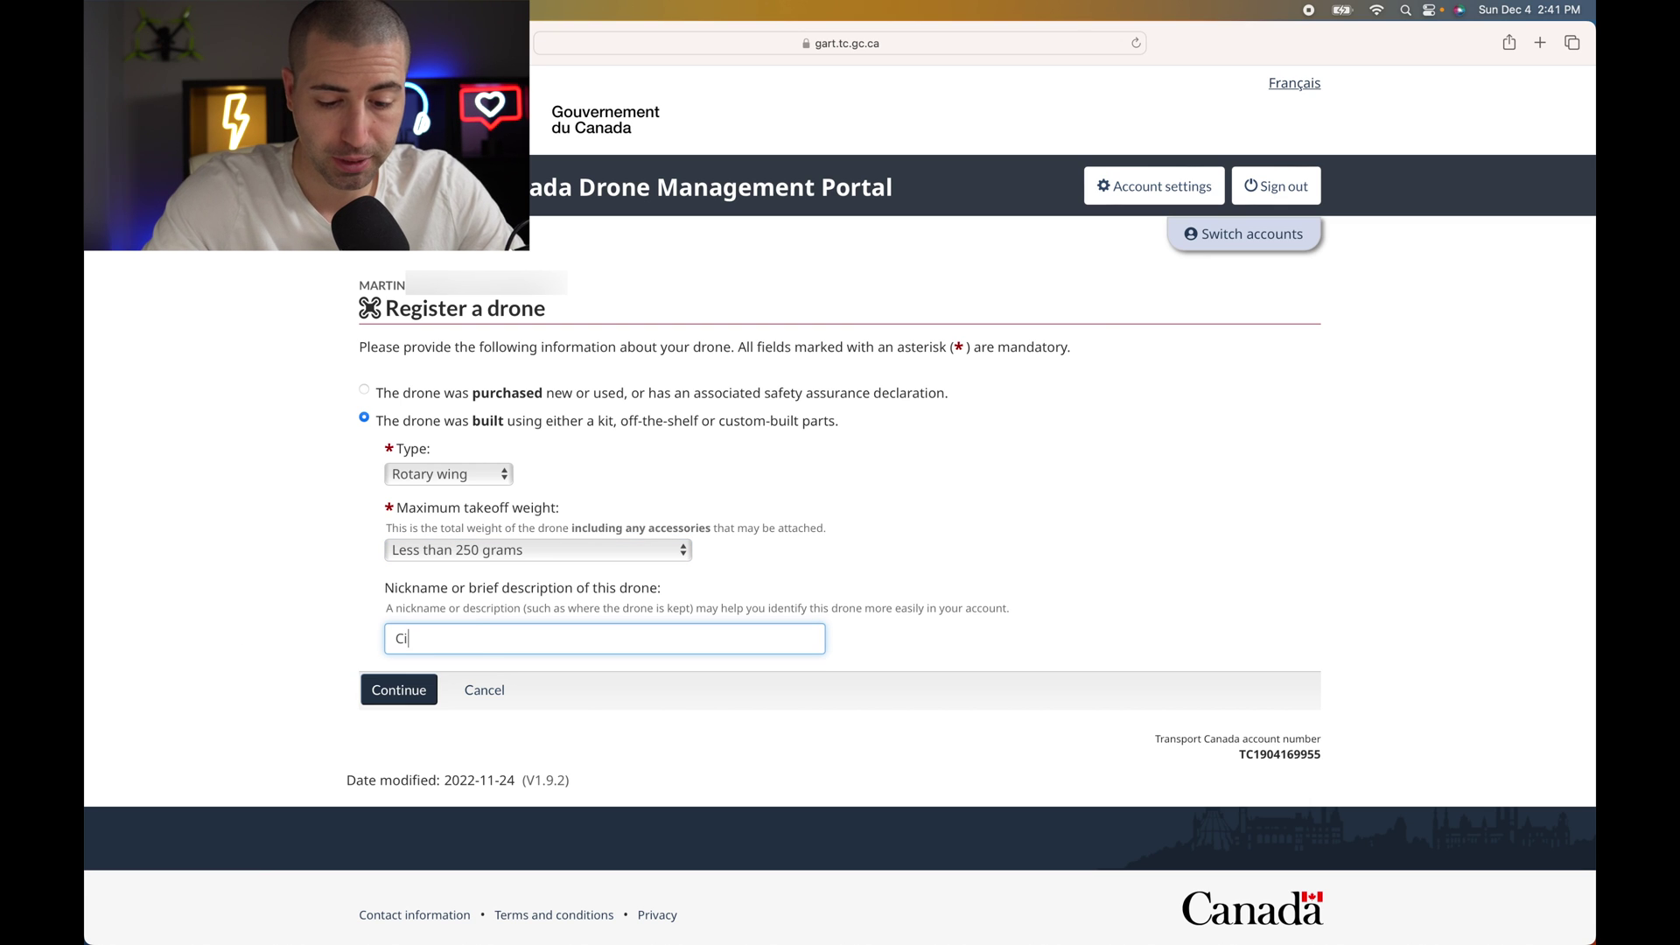
text(newhoop)
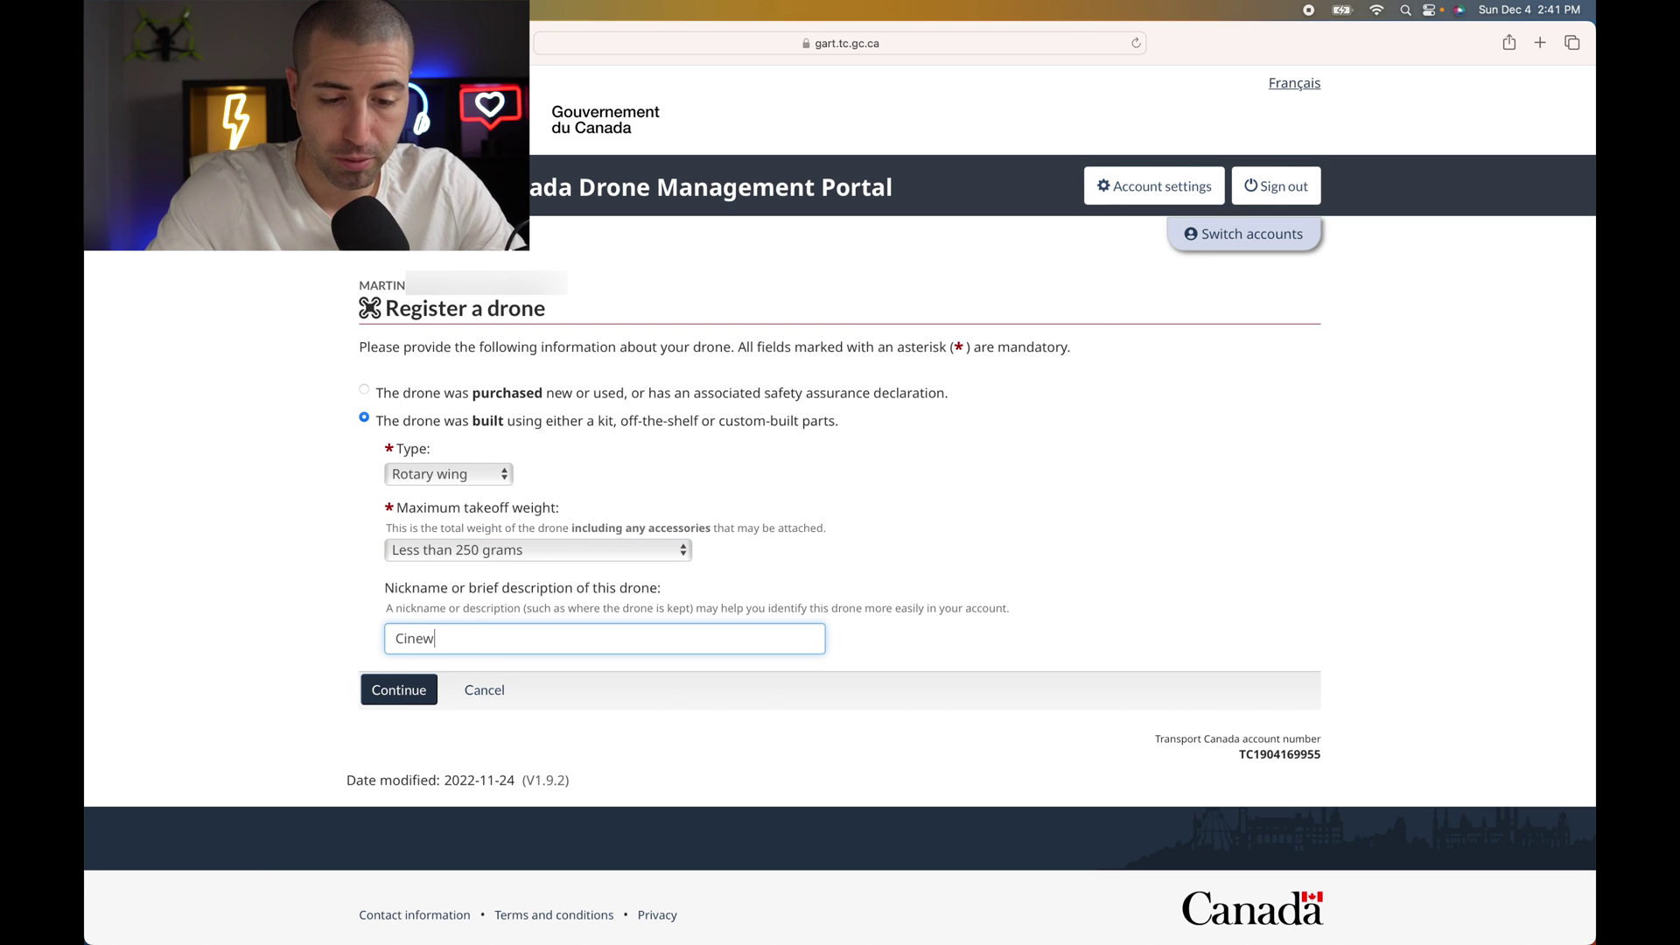
click(259, 639)
- Resubmit the built drone and change its takeoff weight to 250 grams up to 25 kilograms
click(400, 691)
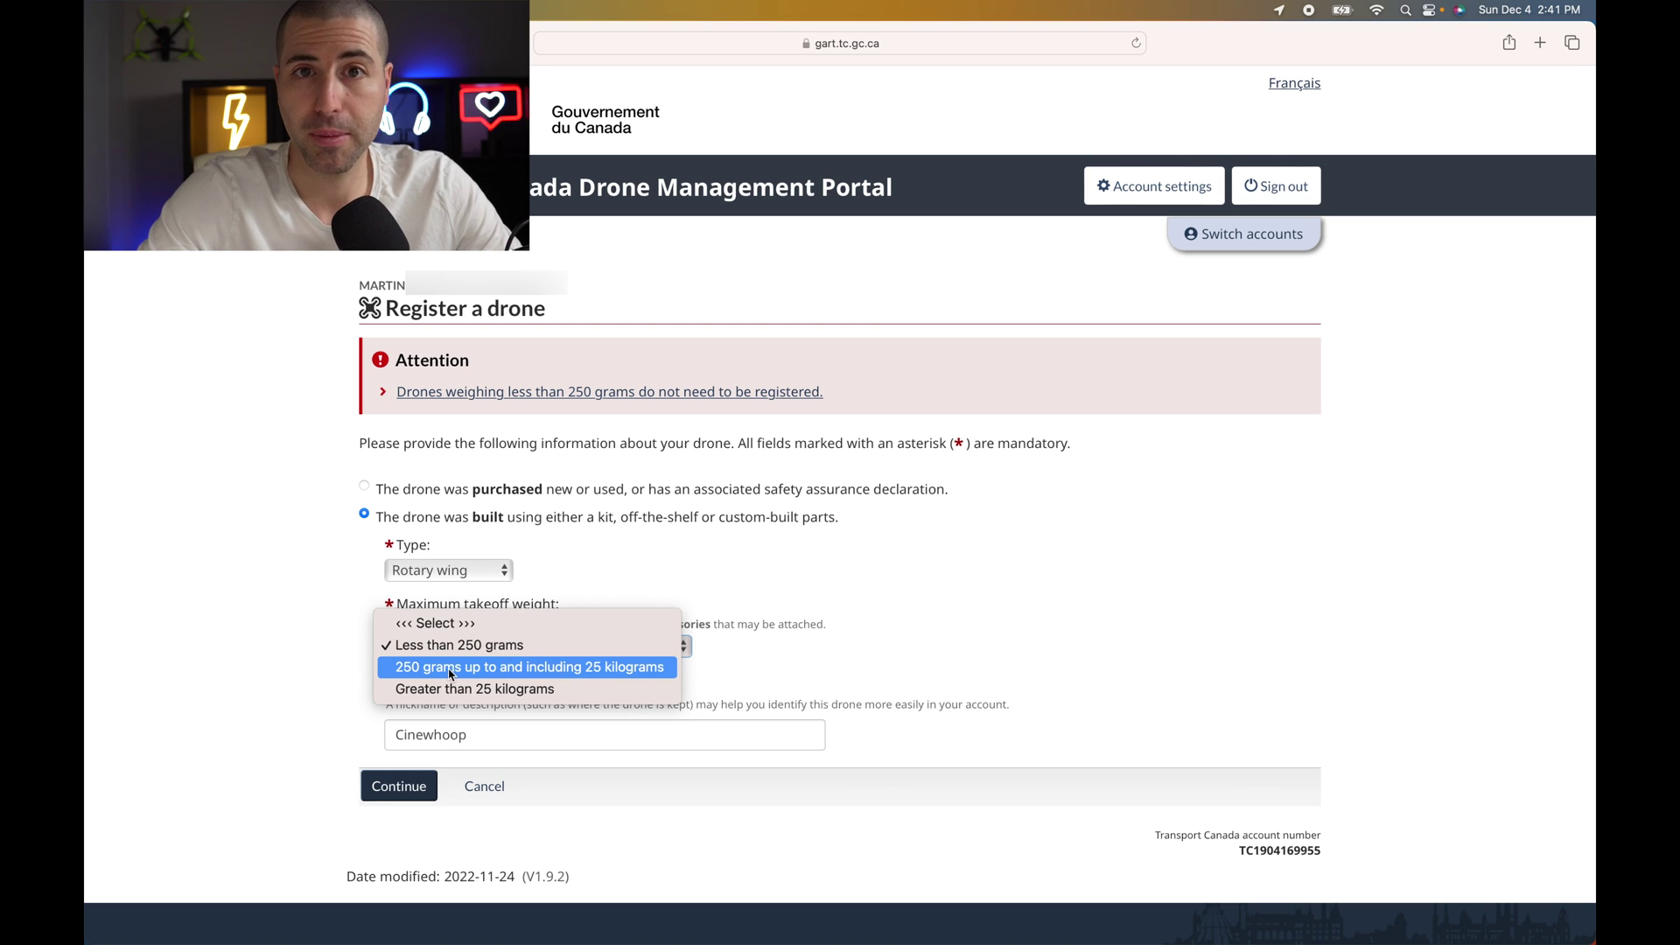
click(517, 667)
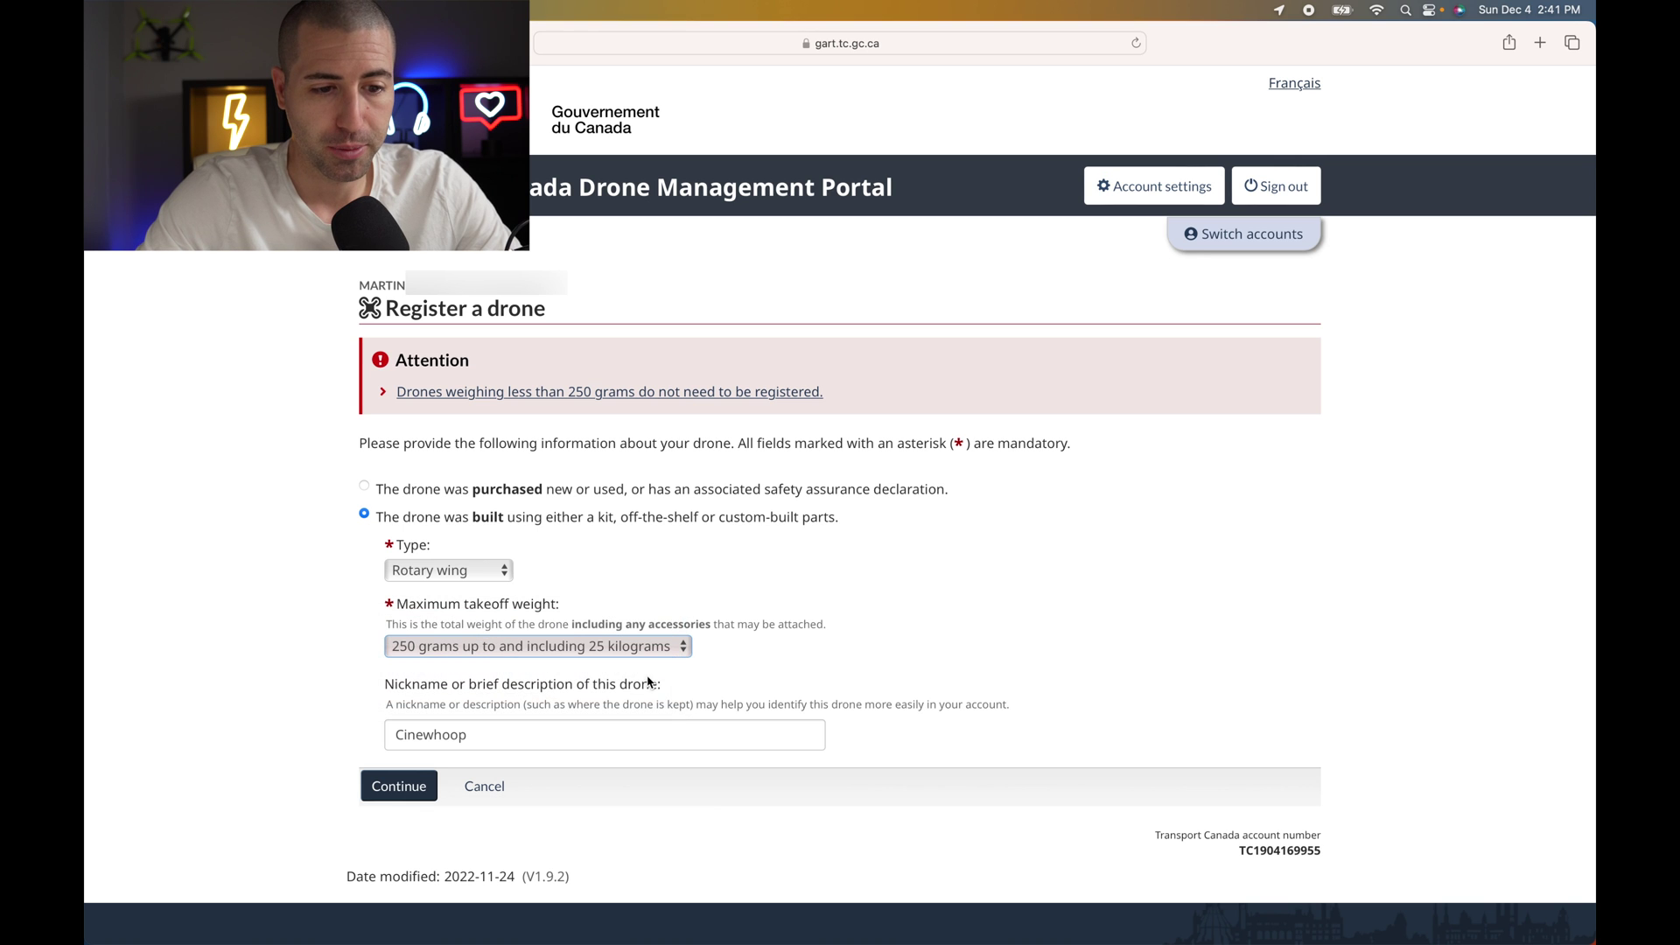
scroll(622, 682, down, 1)
- Replace the drone's nickname with 7" FPV
key(Tab)
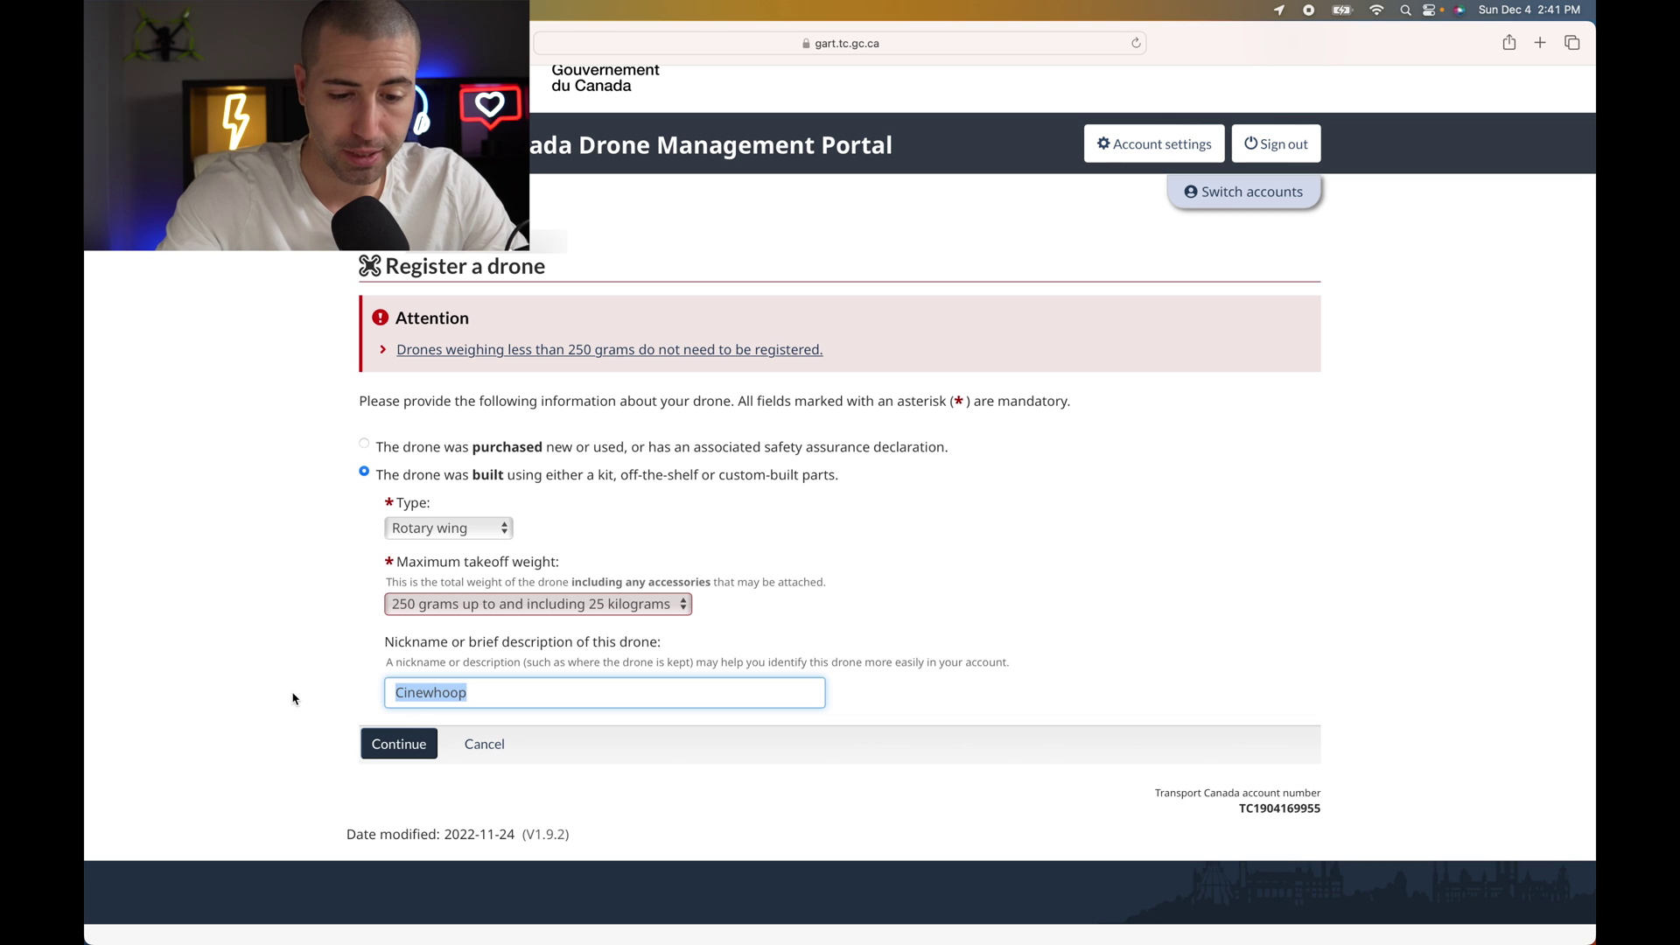
text(&)
key(BackSpace)
text(7)
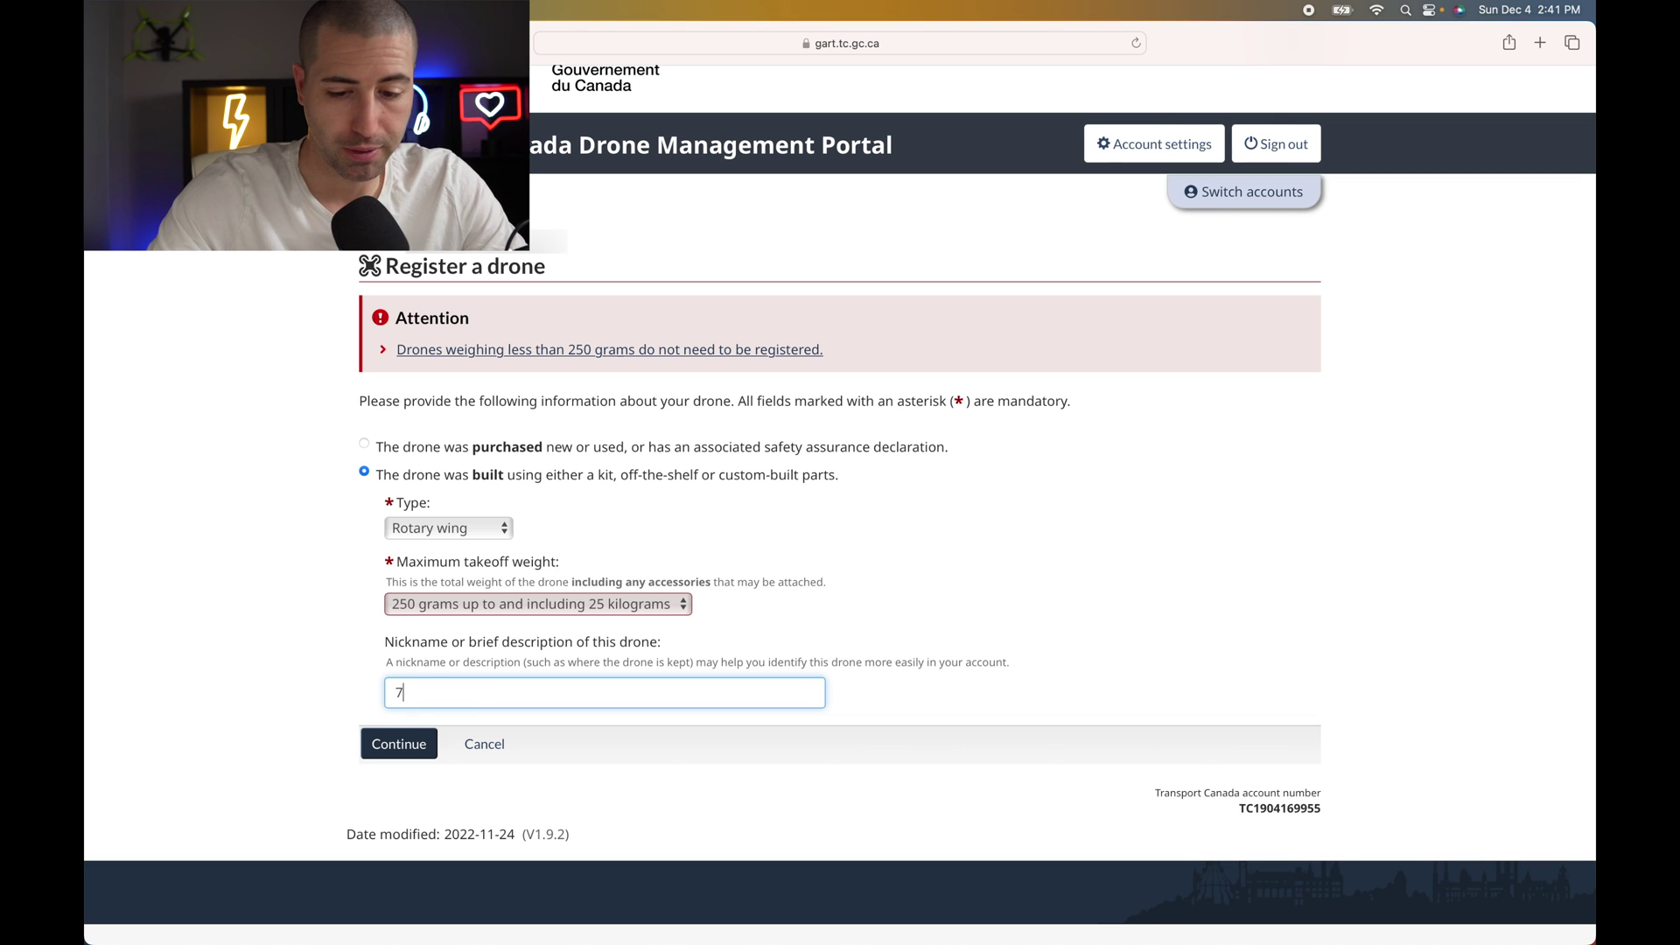
text(" FPV)
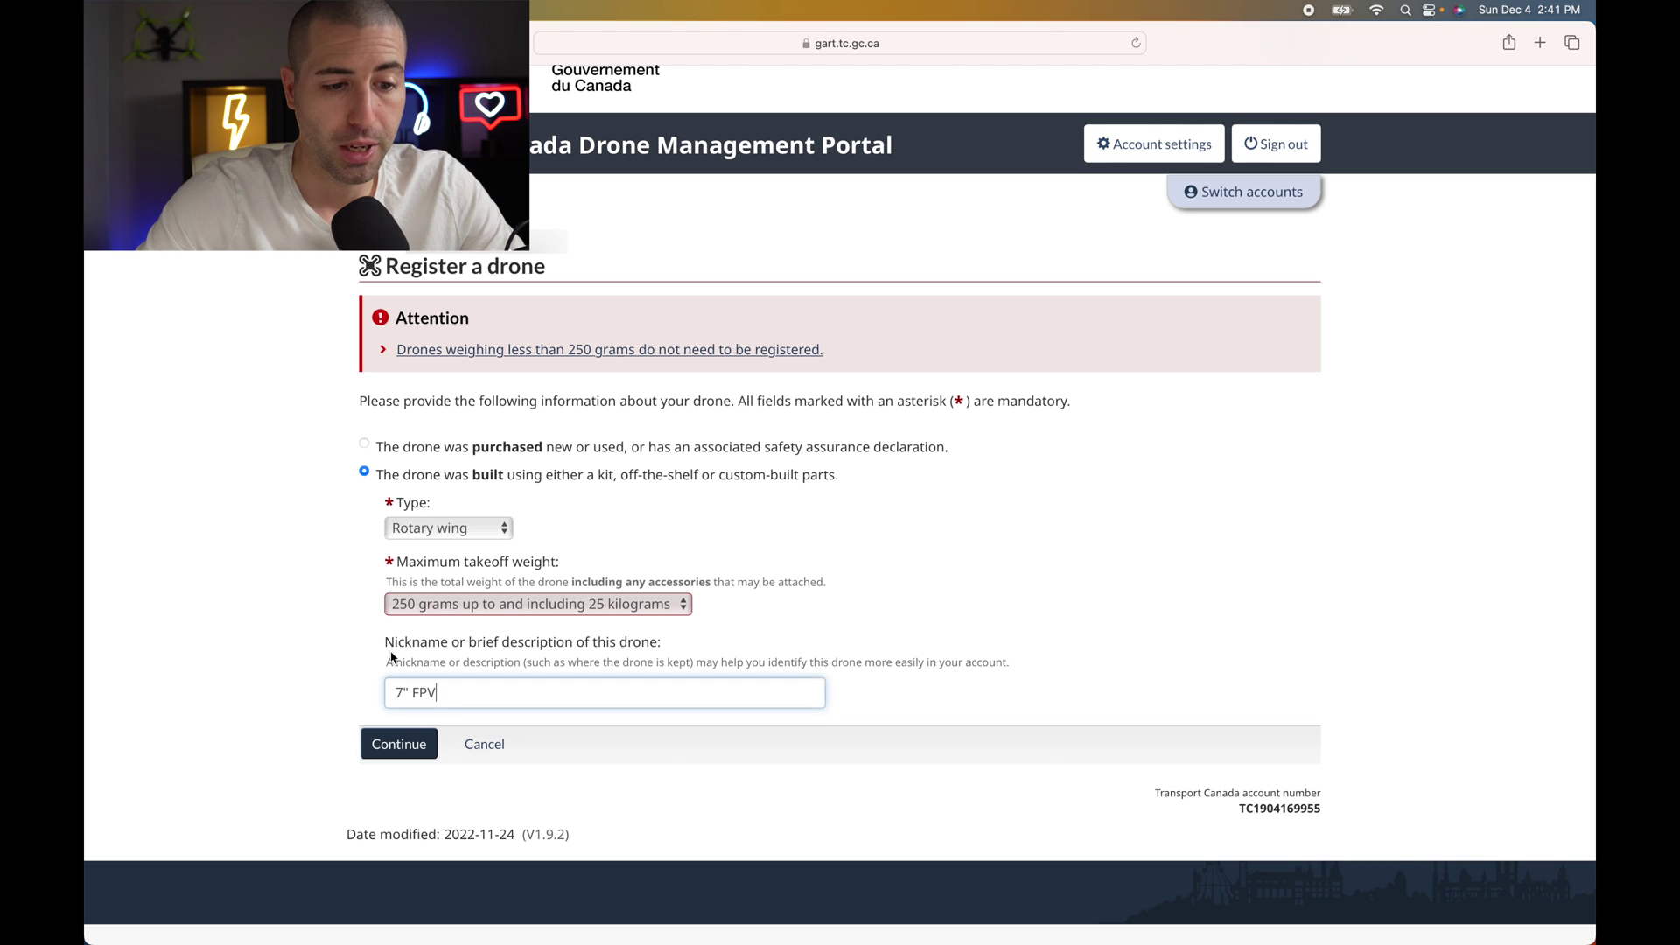
- Review the rotary-wing 7" FPV summary, then go back and cancel to the Register a drone page
click(402, 753)
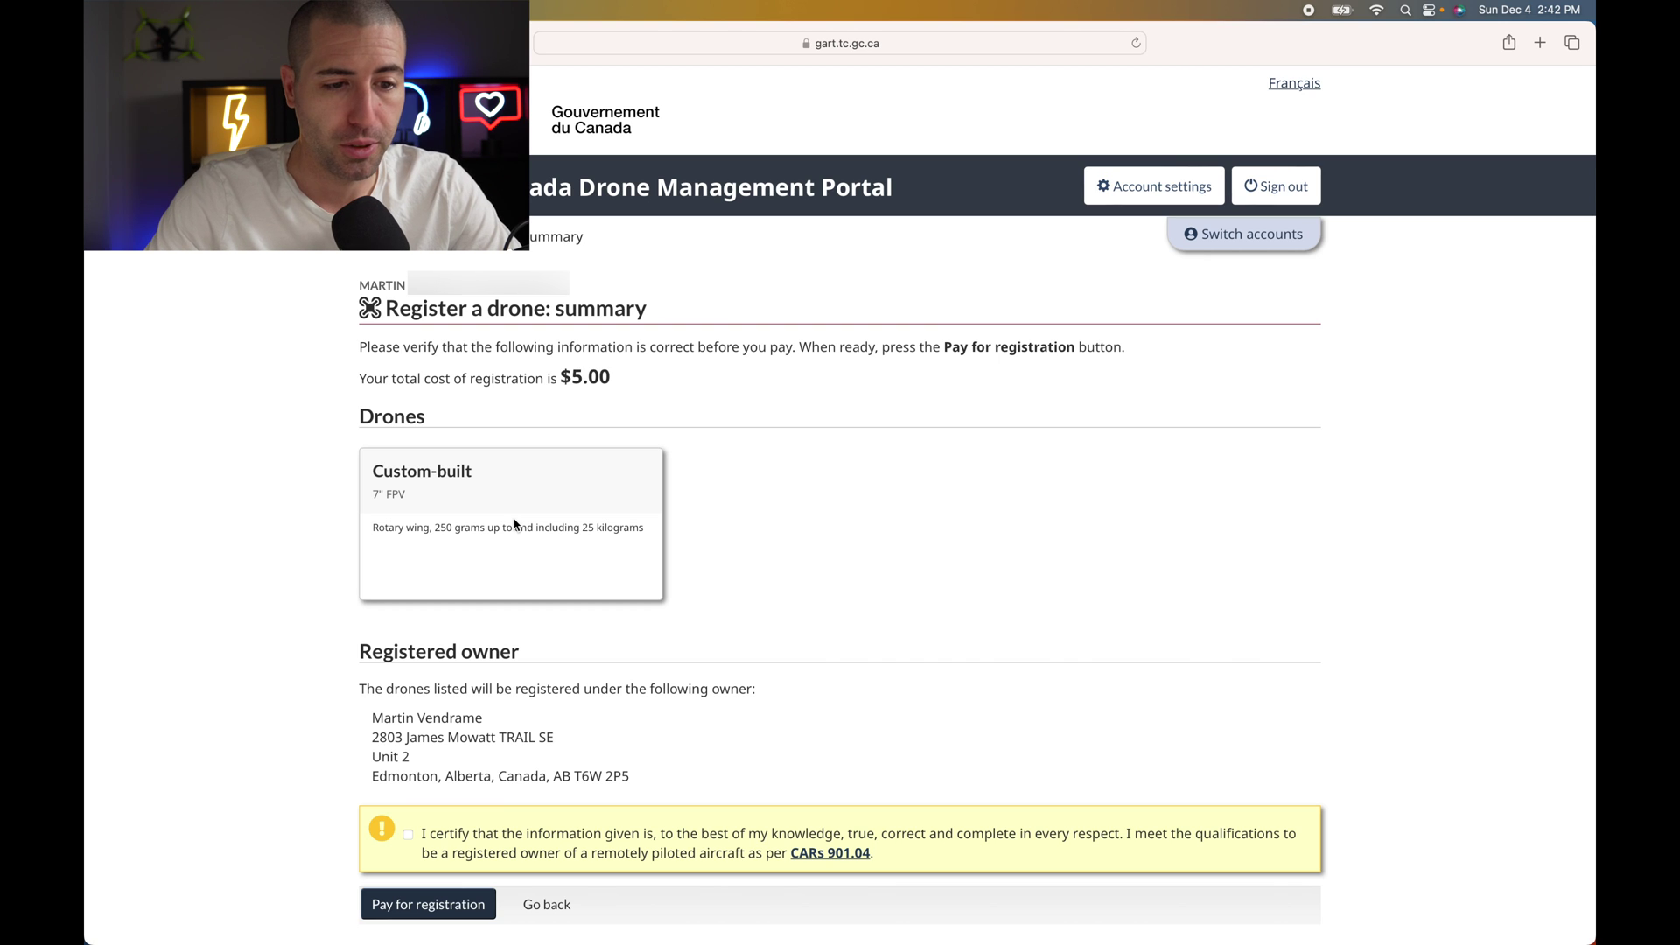
scroll(469, 568, down, 1)
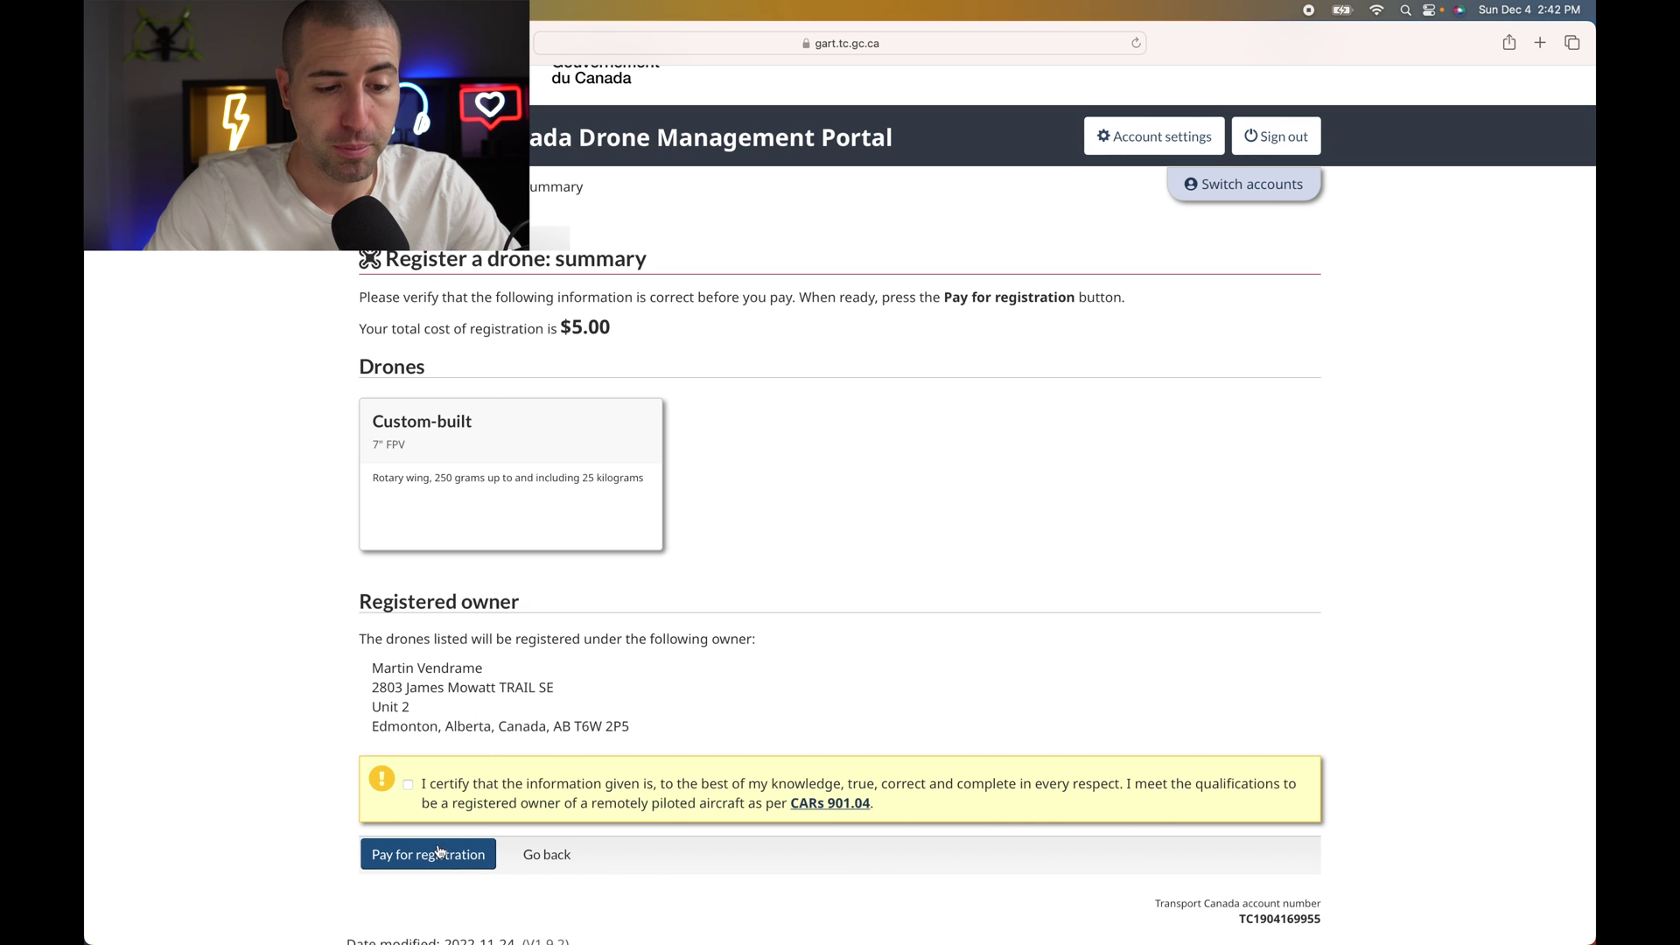
click(546, 859)
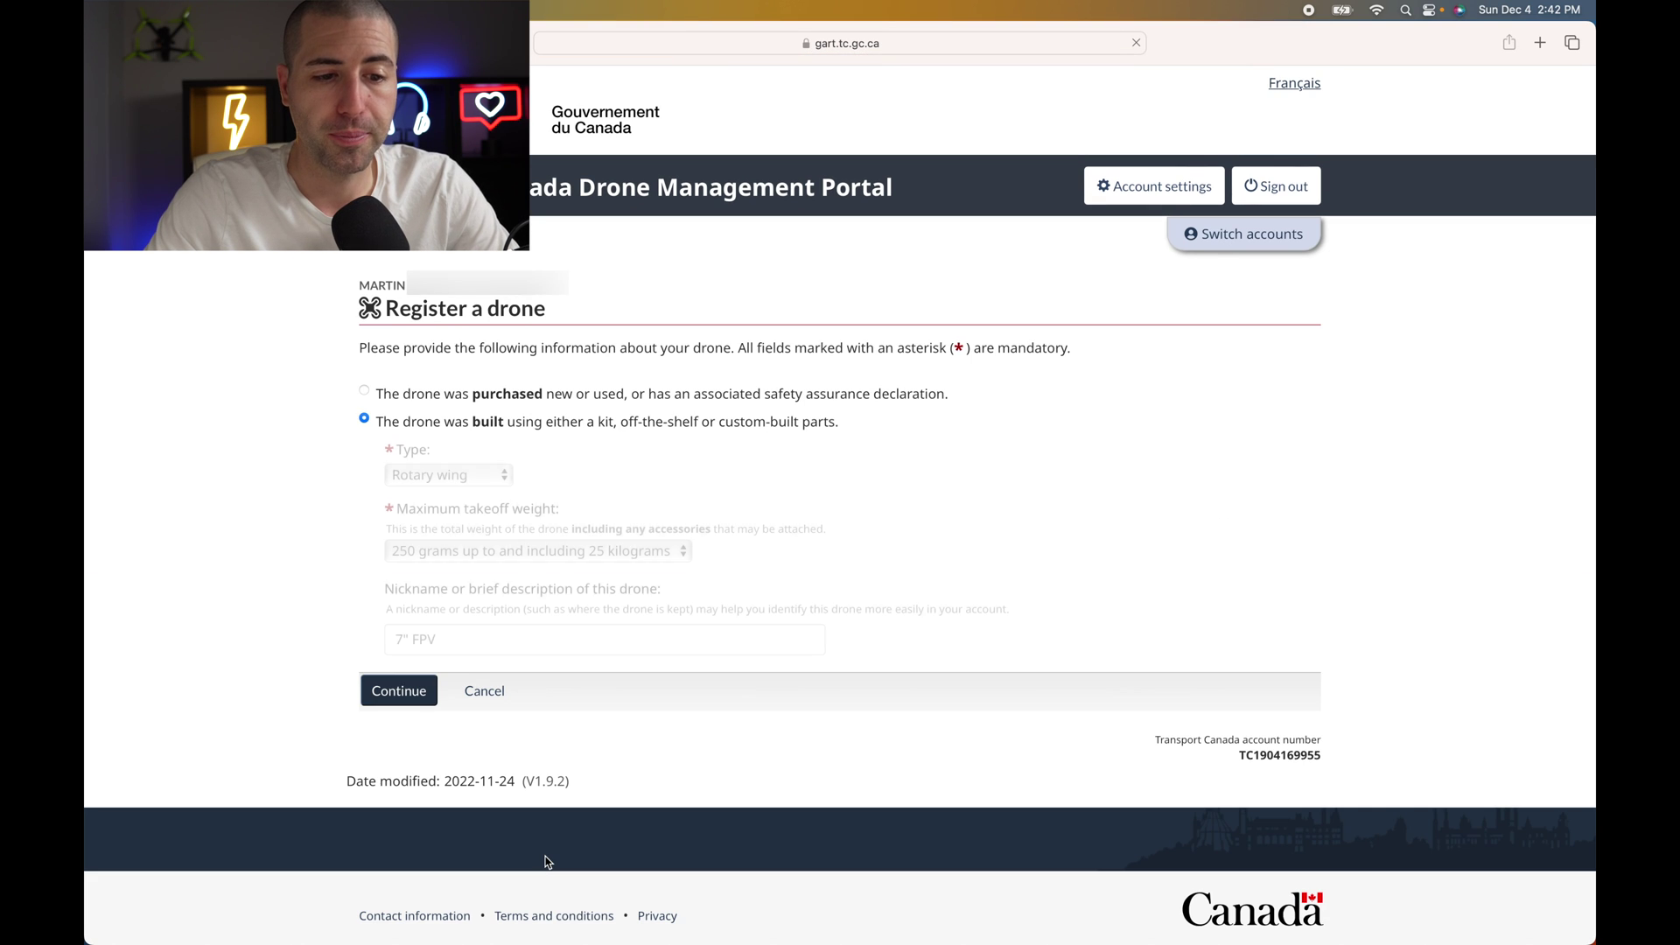
click(487, 699)
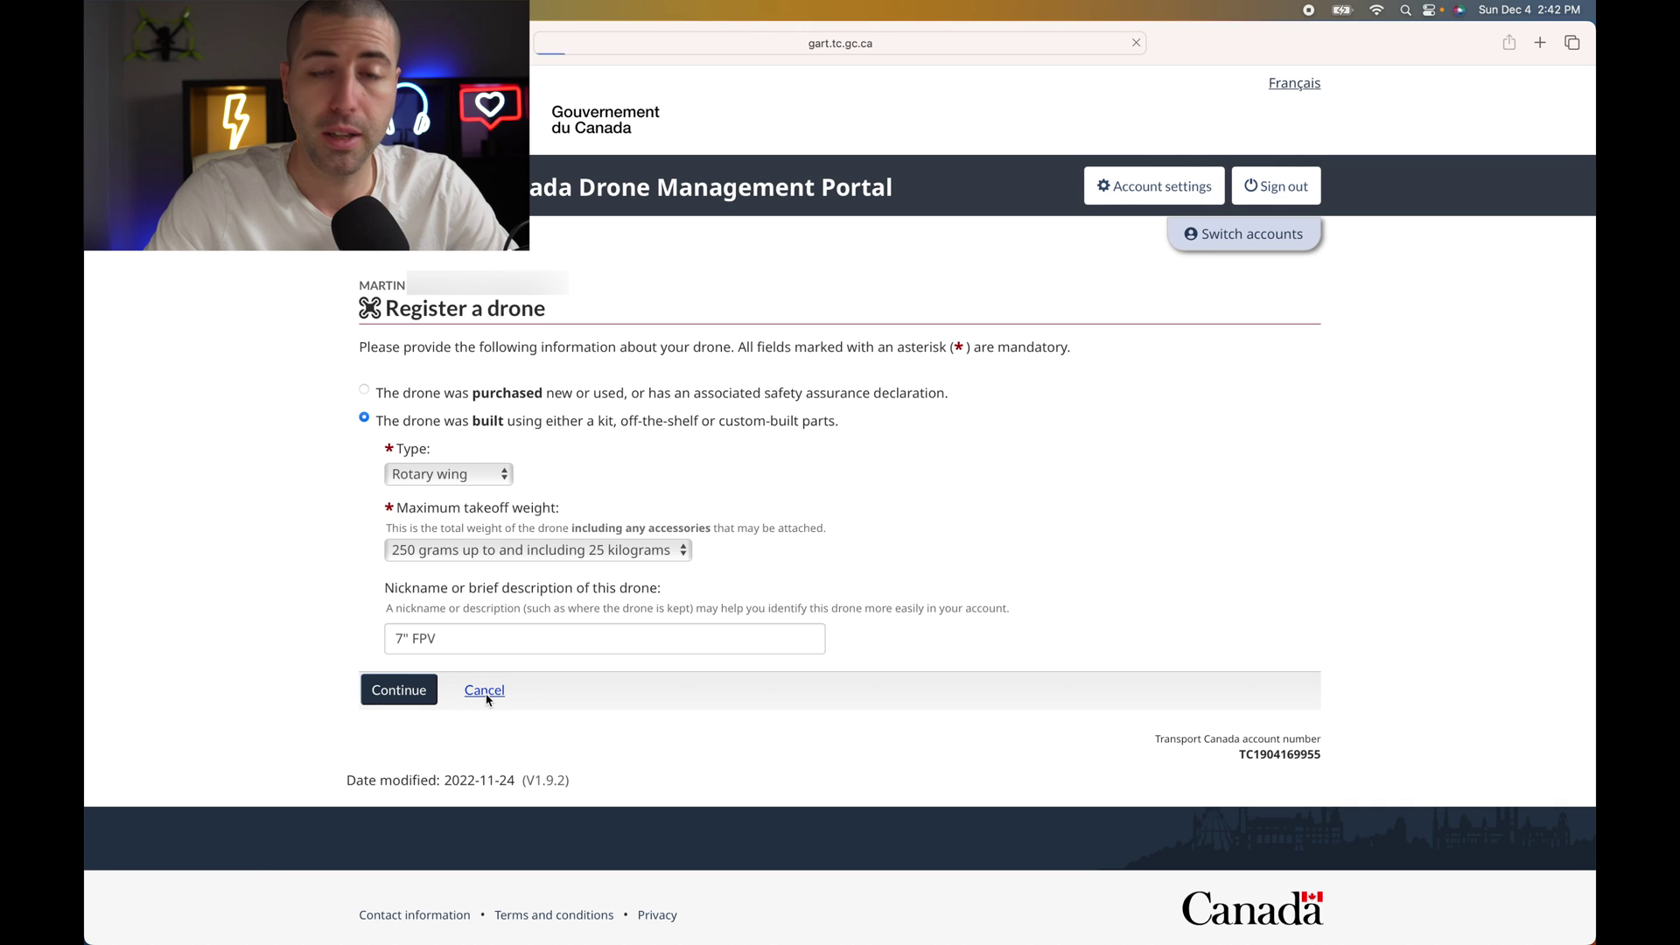